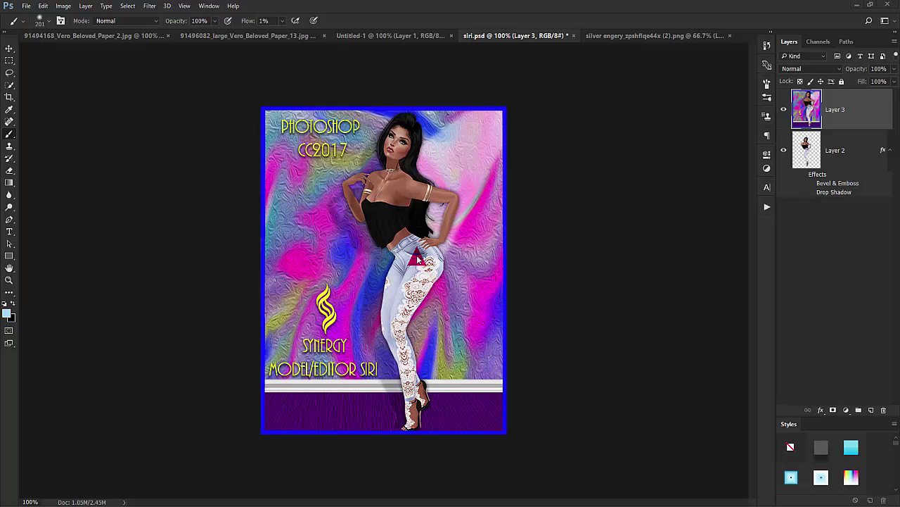
- Create a new 525 x 700 px document at 72 ppi with a white background
left_click(26, 6)
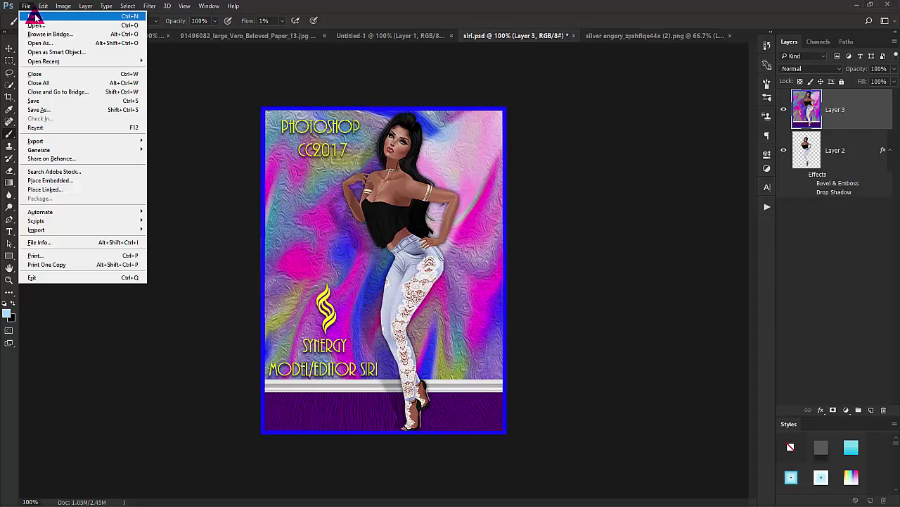
left_click(26, 6)
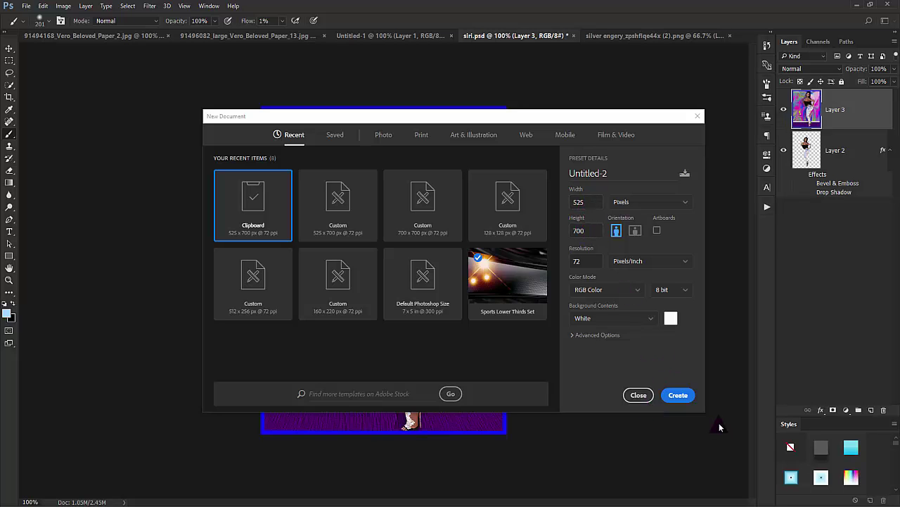
left_click(680, 396)
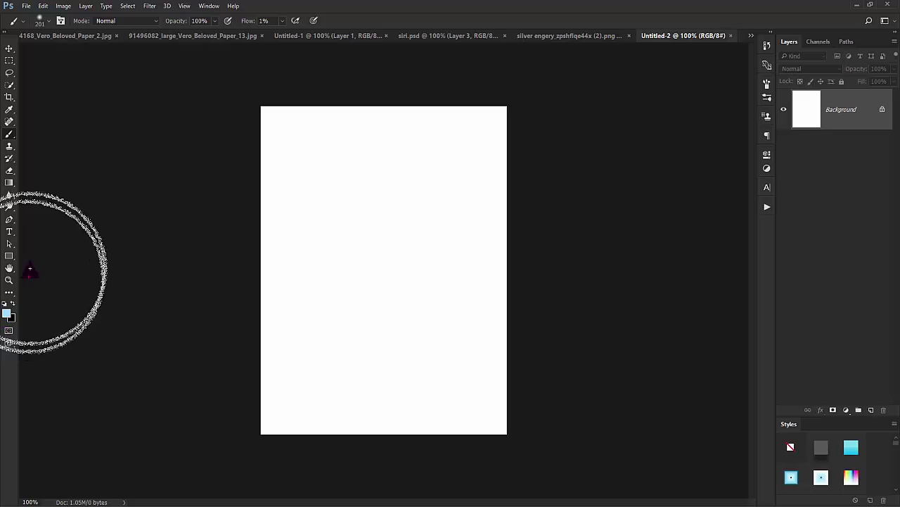
- Make the brush tip soft with 0% hardness and 1% spacing
left_click(62, 23)
left_click(62, 22)
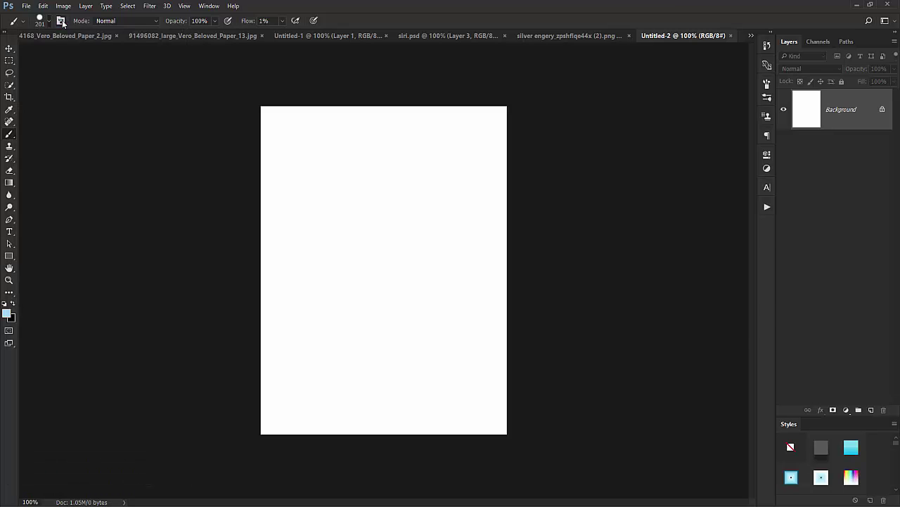
left_click(61, 21)
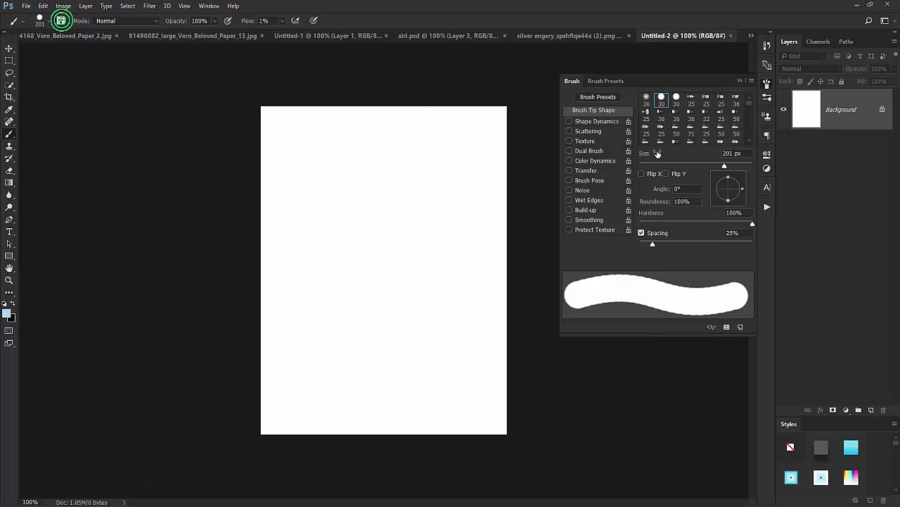
left_click_drag(651, 244, 620, 243)
left_click(641, 224)
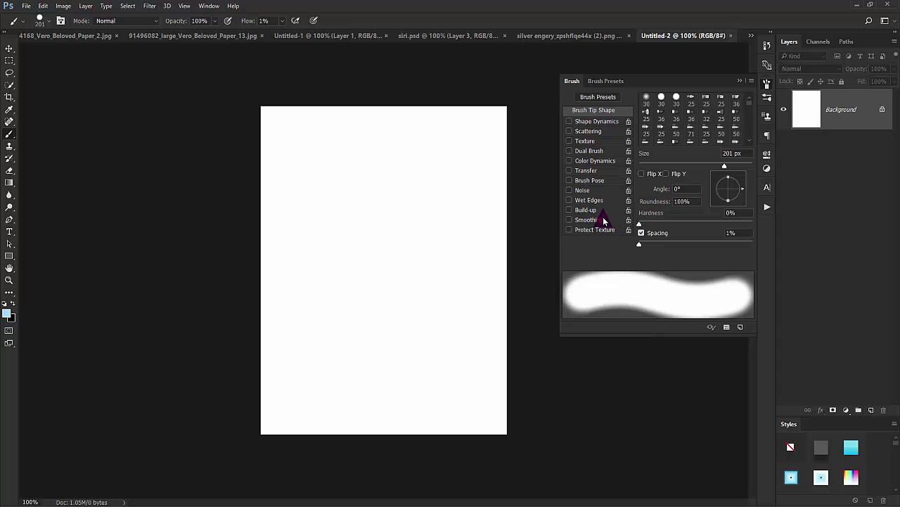
left_click(237, 21)
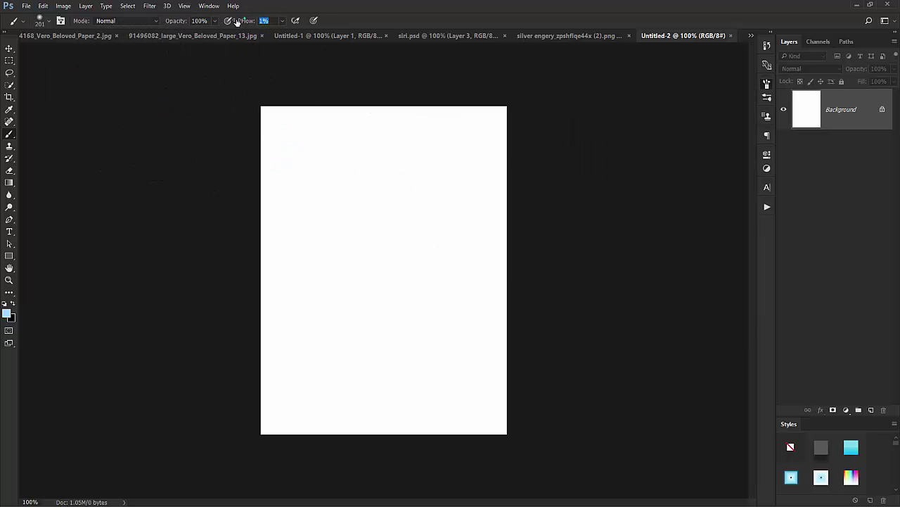
- Choose a light mint green foreground colour and paint a soft patch over the upper-left part of the canvas
left_click(7, 313)
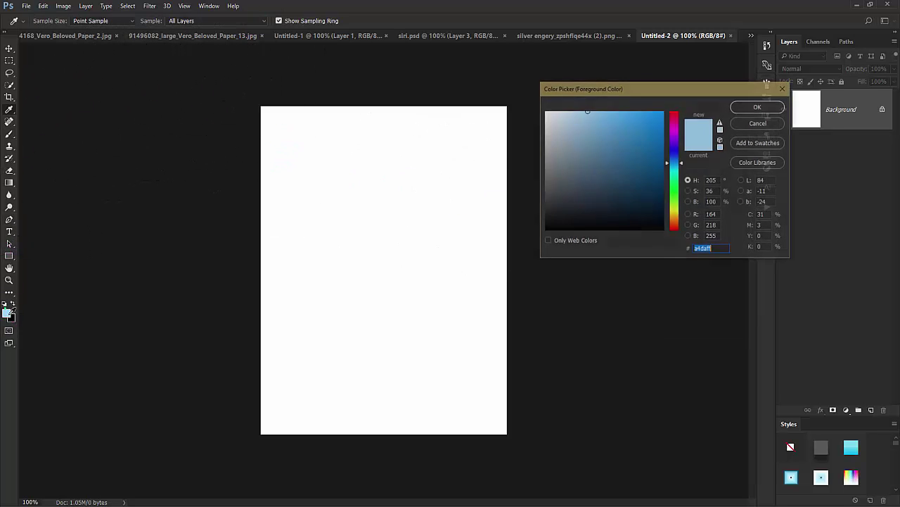
left_click(675, 198)
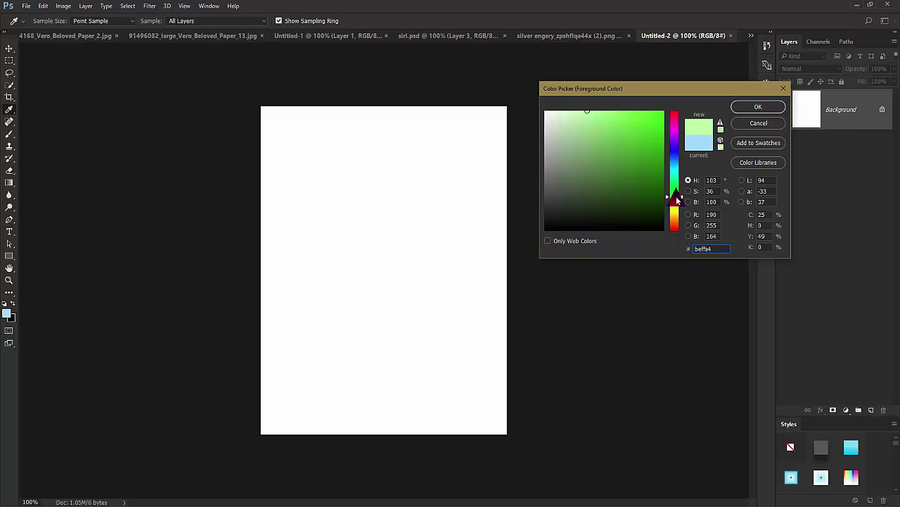
left_click(681, 183)
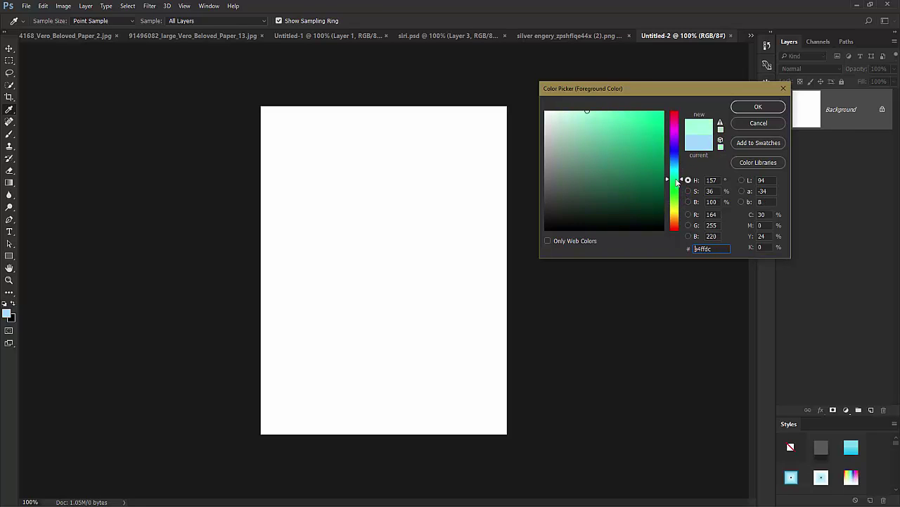
left_click(757, 107)
key("b")
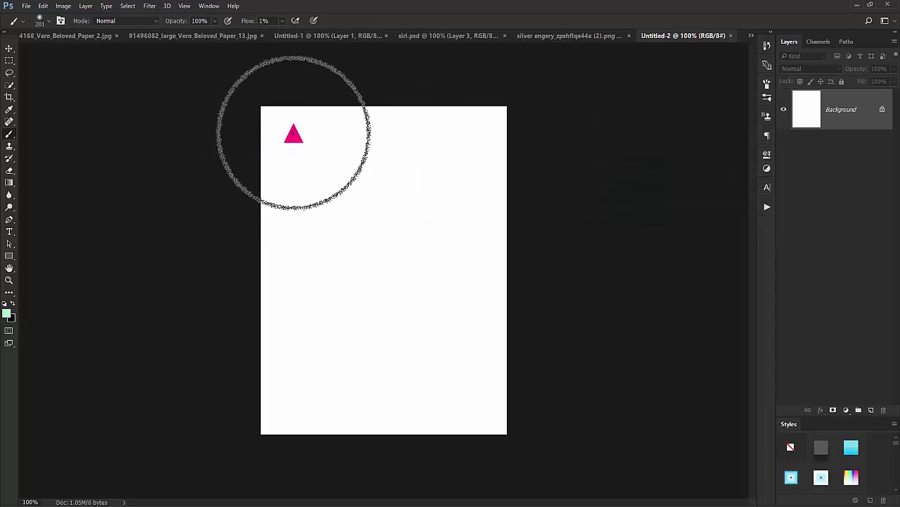
mouse_move(302, 154)
left_mouse_down()
mouse_move(303, 163)
mouse_move(295, 146)
mouse_move(321, 165)
mouse_move(313, 152)
mouse_move(350, 136)
mouse_move(328, 119)
mouse_move(307, 127)
mouse_move(312, 166)
mouse_move(339, 192)
mouse_move(340, 153)
left_mouse_up()
- Enlarge the brush to 250 px and paint a soft pale yellow (#fffaa4) patch over the canvas's upper-right part, redoing the stroke once
key("]")
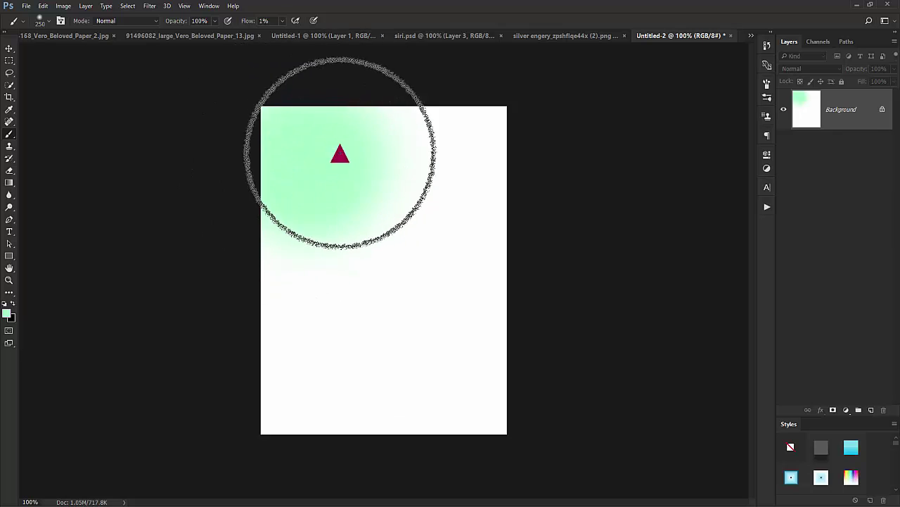
left_click(9, 316)
left_click(677, 207)
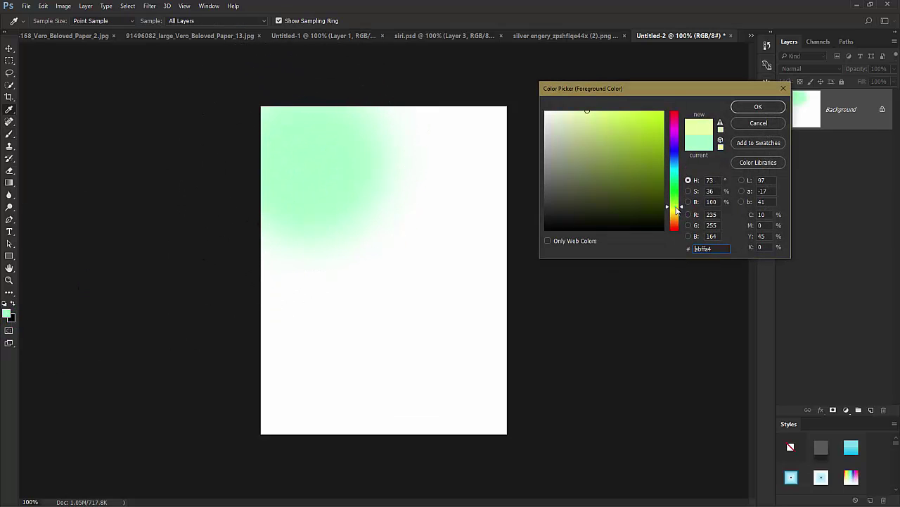
left_click_drag(677, 216, 679, 211)
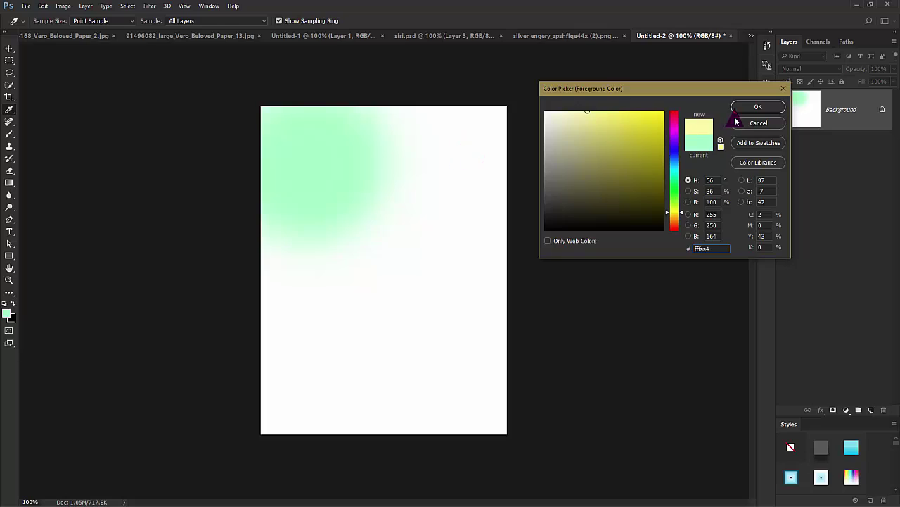
left_click(758, 106)
key("b")
mouse_move(446, 151)
left_mouse_down()
mouse_move(432, 182)
mouse_move(455, 185)
mouse_move(427, 178)
mouse_move(483, 213)
mouse_move(477, 135)
mouse_move(389, 125)
mouse_move(437, 206)
mouse_move(484, 166)
left_mouse_up()
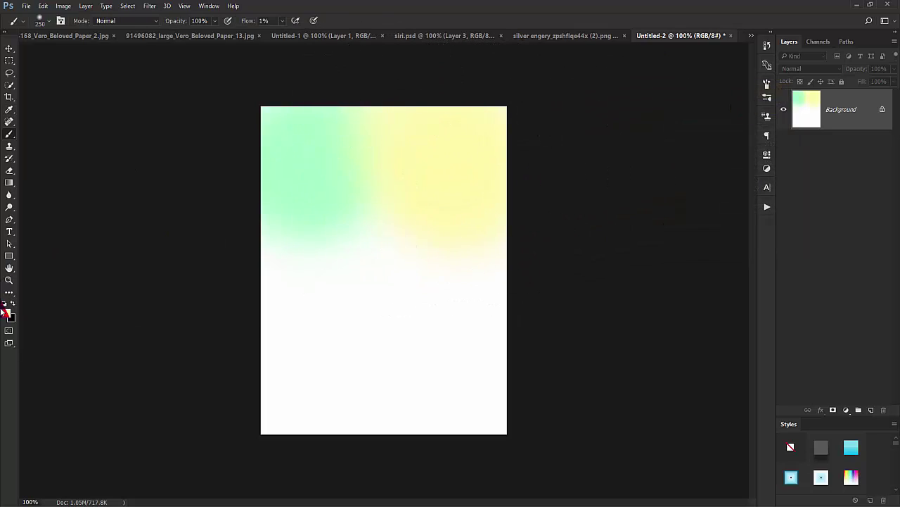
key("ctrl+z")
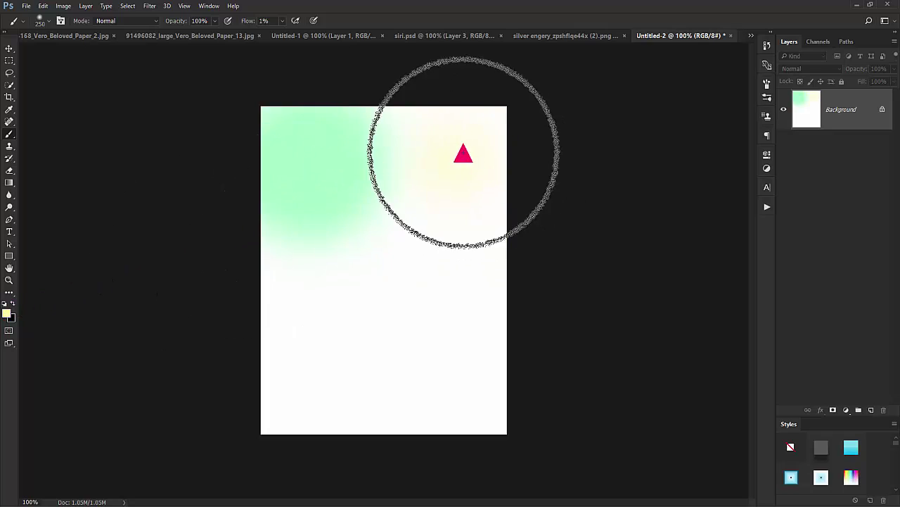
mouse_move(463, 153)
left_mouse_down()
mouse_move(438, 224)
mouse_move(455, 164)
mouse_move(445, 149)
mouse_move(476, 159)
mouse_move(452, 122)
mouse_move(431, 155)
mouse_move(487, 131)
left_mouse_up()
- Change the foreground colour to peach (#ffdaa4) and paint a soft patch below the green one
left_click(7, 312)
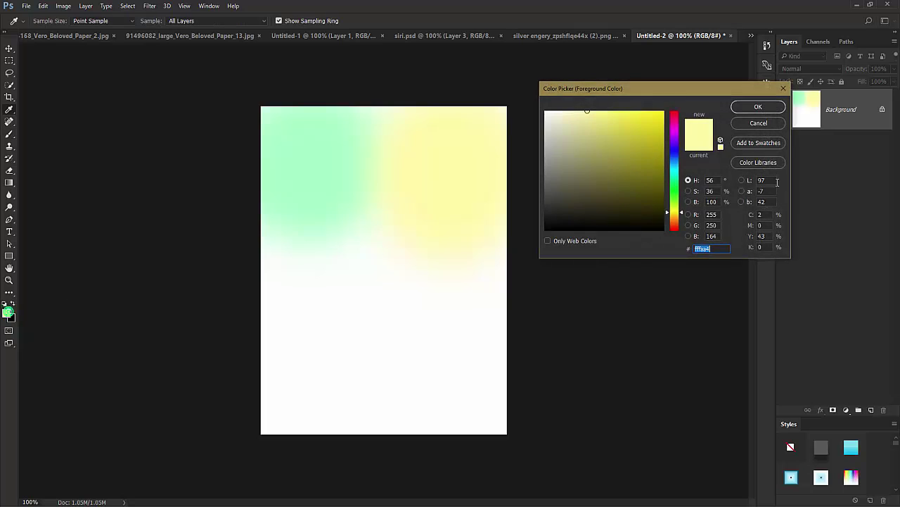
left_click(679, 221)
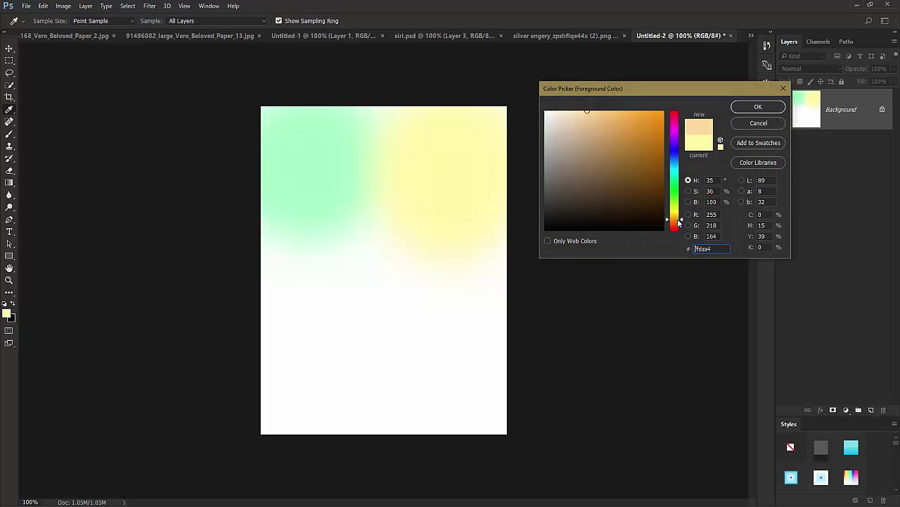
left_click(758, 107)
mouse_move(283, 295)
left_mouse_down()
mouse_move(296, 255)
mouse_move(301, 276)
mouse_move(332, 272)
mouse_move(326, 258)
mouse_move(355, 294)
mouse_move(349, 329)
mouse_move(318, 332)
mouse_move(323, 297)
left_mouse_up()
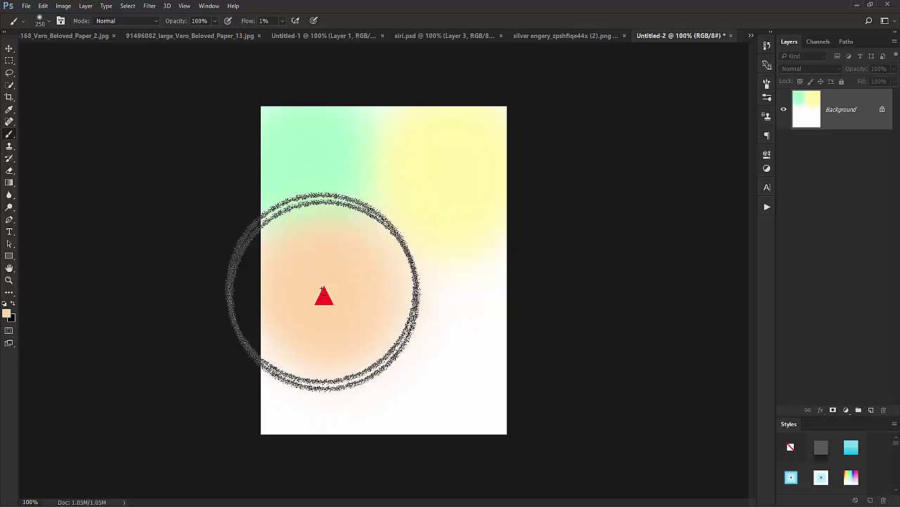
- Try a strong pink patch below the yellow one and undo the stroke
left_click(6, 311)
left_click_drag(674, 129, 676, 120)
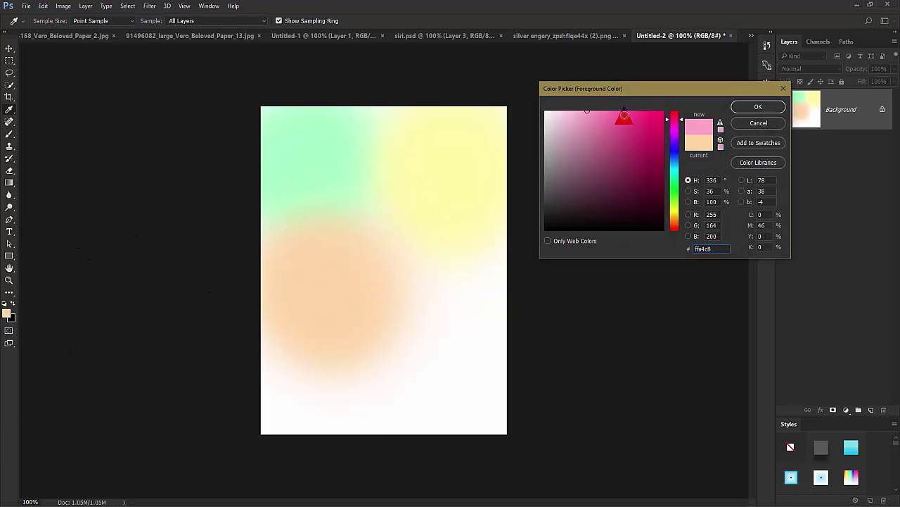
left_click(601, 112)
left_click(733, 109)
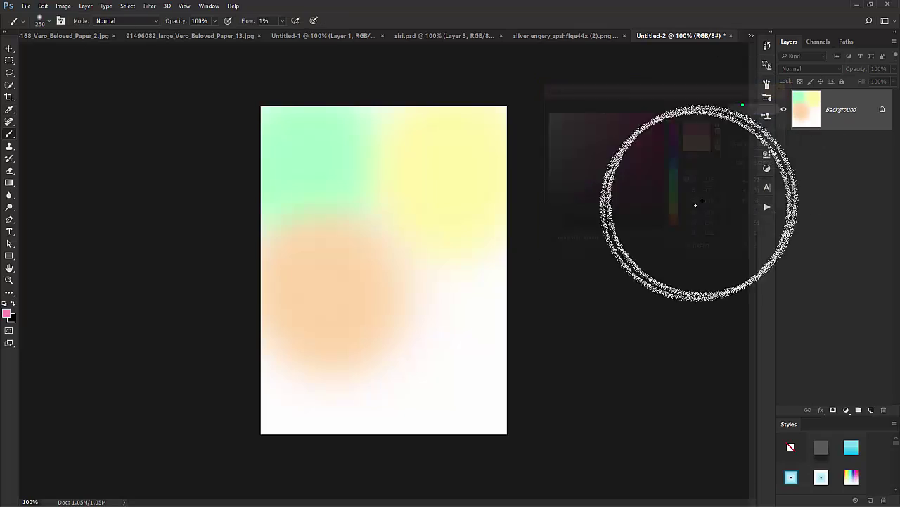
mouse_move(472, 282)
left_mouse_down()
mouse_move(484, 341)
mouse_move(417, 282)
mouse_move(449, 351)
left_mouse_up()
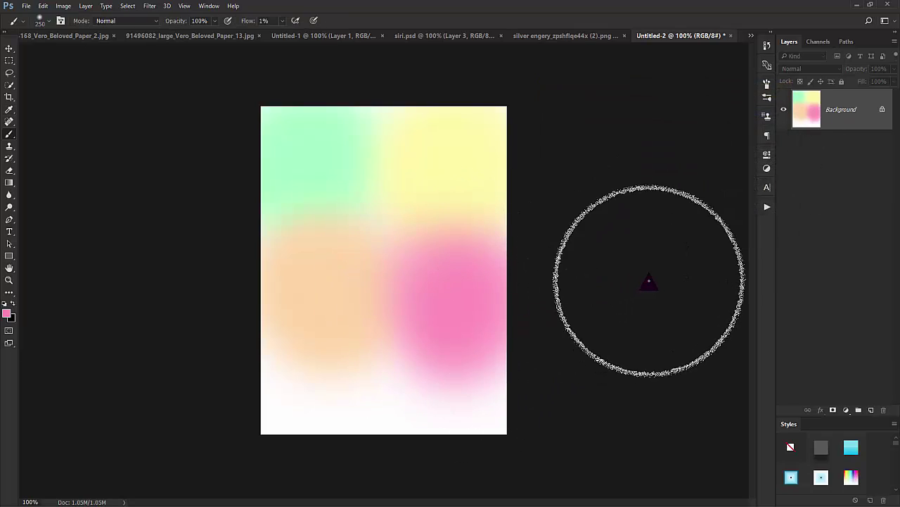
key("ctrl+z")
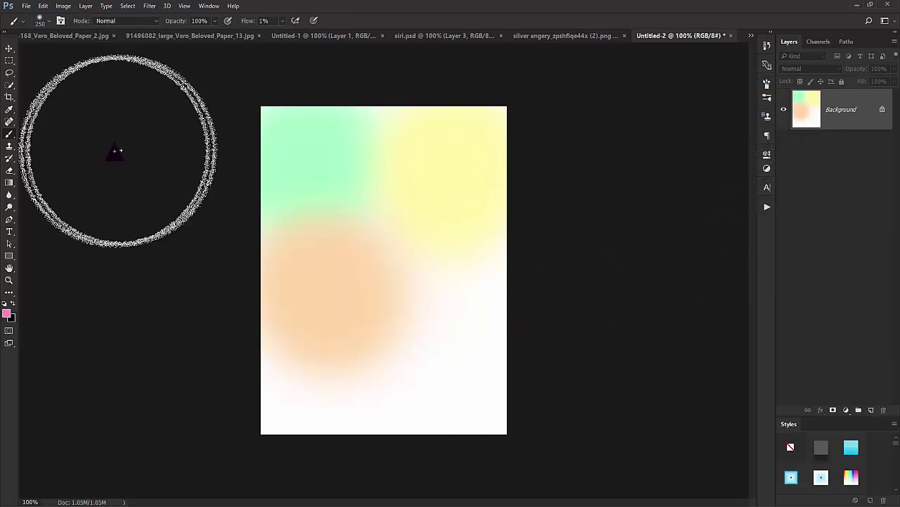
- Lighten the foreground colour to a softer pink (#ff9dd7) and paint a patch below the yellow one
left_click(7, 312)
left_click(593, 107)
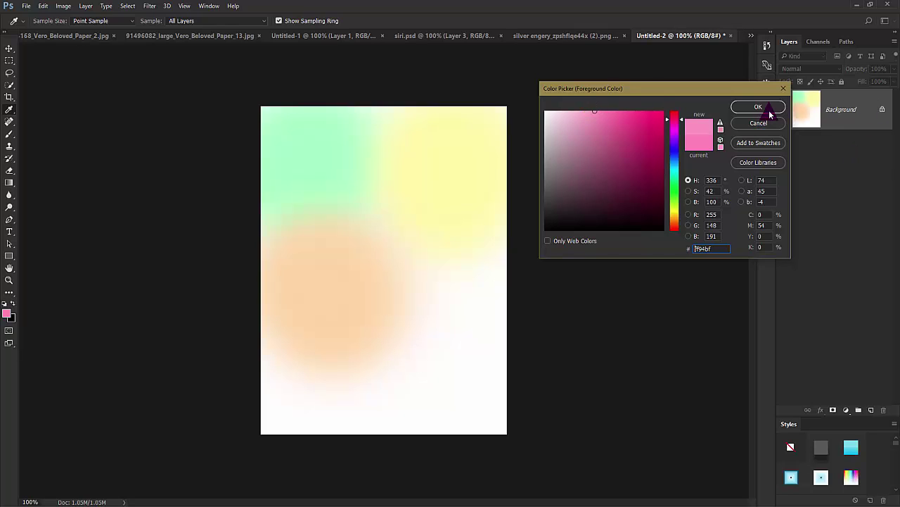
left_click(591, 110)
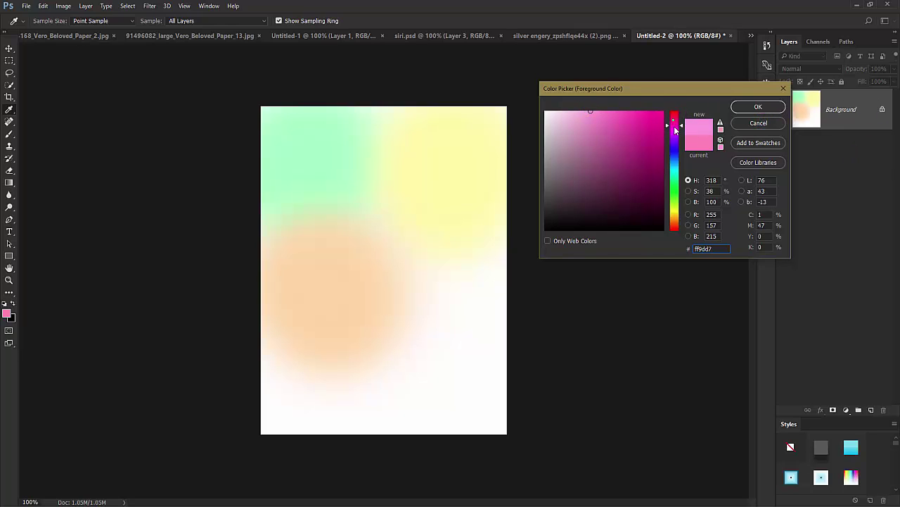
key("b")
left_click(759, 106)
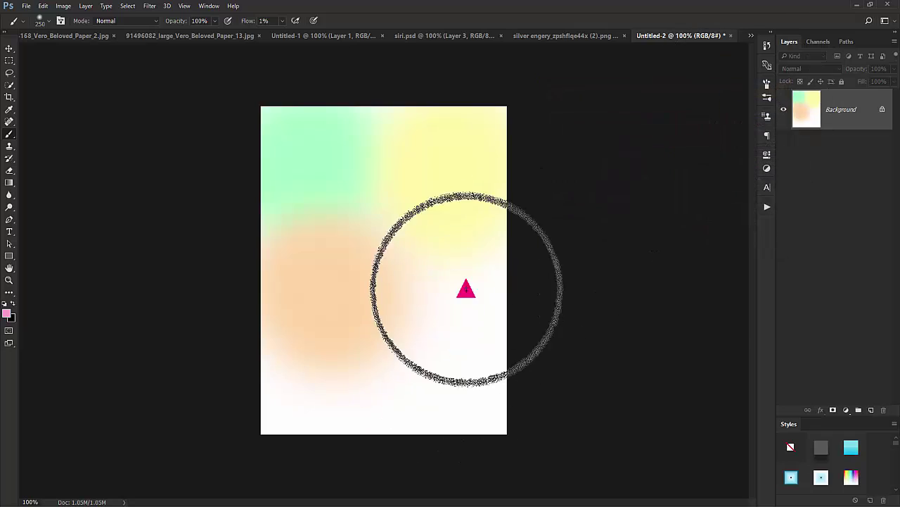
mouse_move(466, 288)
left_mouse_down()
mouse_move(443, 263)
mouse_move(468, 304)
mouse_move(448, 349)
mouse_move(441, 274)
mouse_move(499, 322)
left_mouse_up()
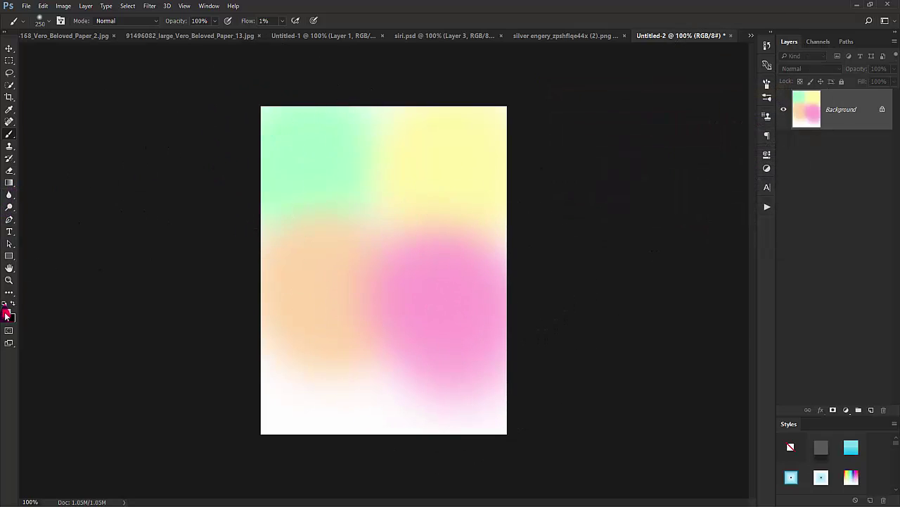
- Switch the foreground colour to light blue (#9ddbff) and paint along the bottom of the canvas below the peach and pink patches
left_click(6, 313)
left_click(669, 165)
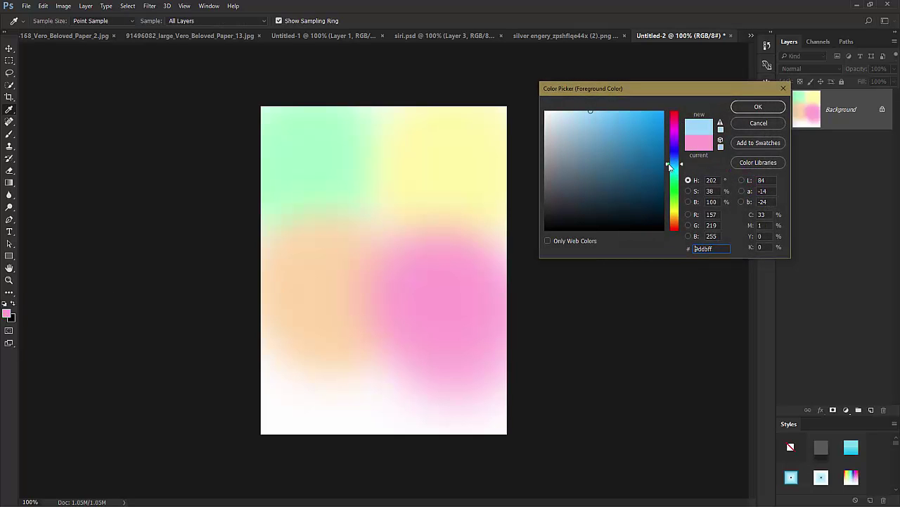
left_click(758, 107)
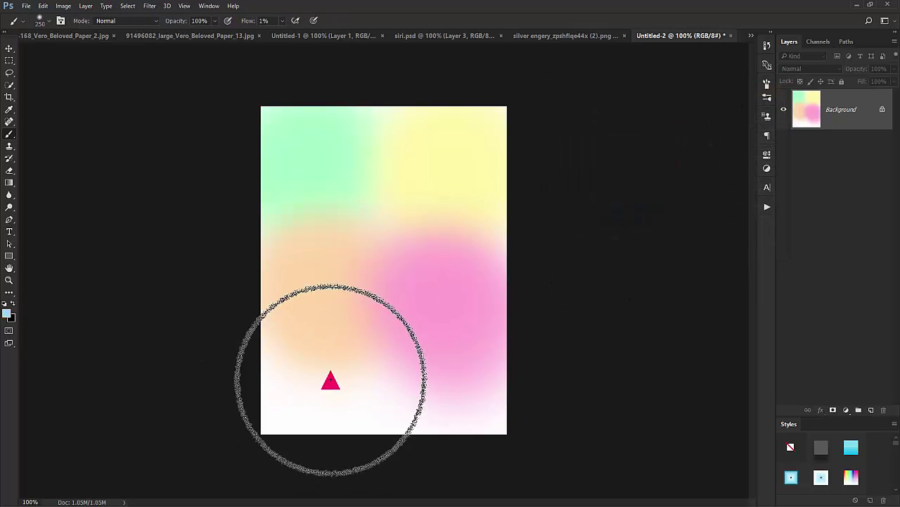
mouse_move(320, 385)
left_mouse_down()
mouse_move(309, 434)
mouse_move(275, 413)
mouse_move(407, 390)
mouse_move(313, 370)
left_mouse_up()
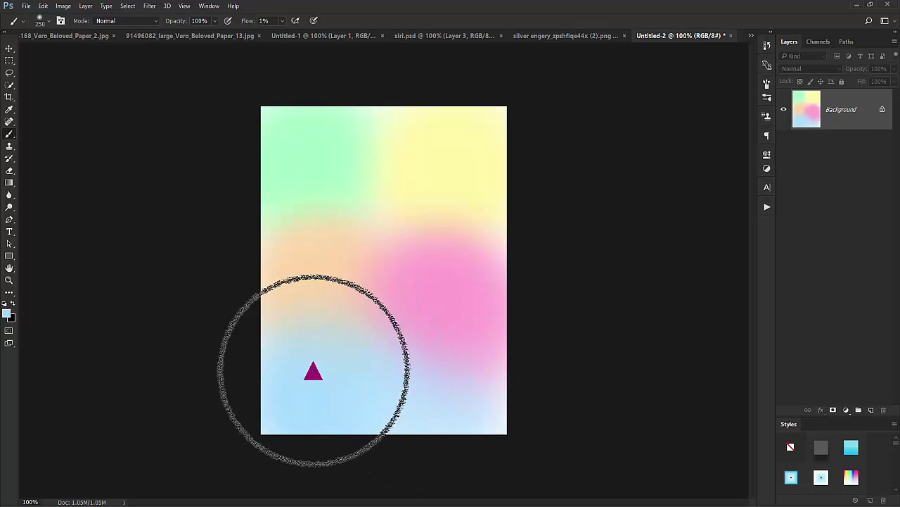
- Blend the painted colour patches with a Gaussian Blur at a reduced radius, and apply the blur a second time
left_click(149, 6)
mouse_move(170, 117)
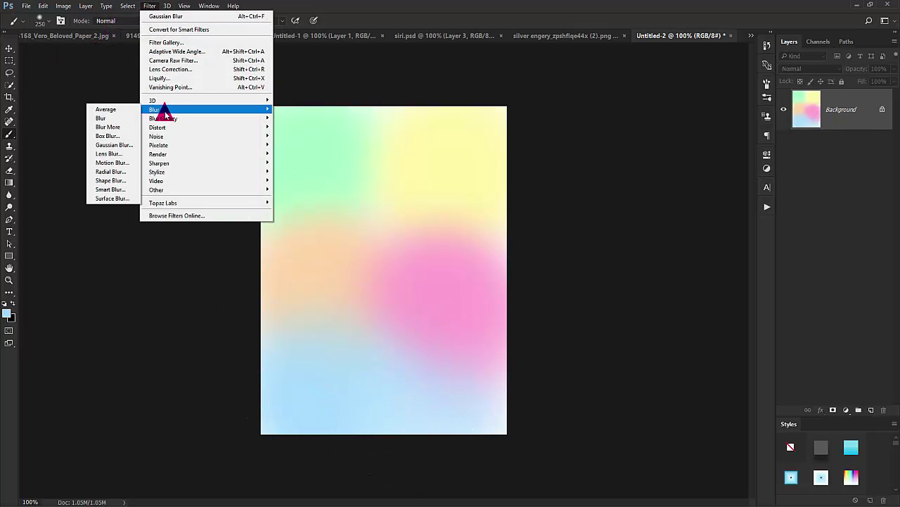
left_click(114, 146)
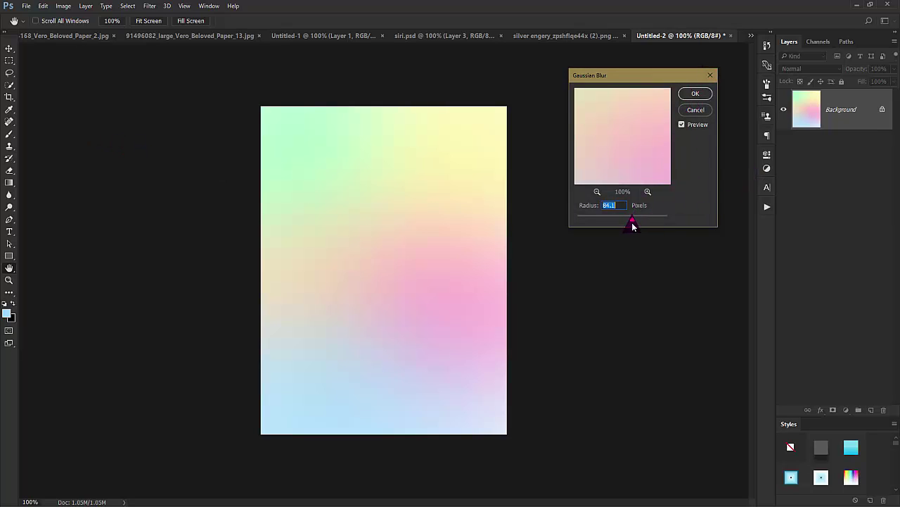
left_click_drag(632, 222, 616, 222)
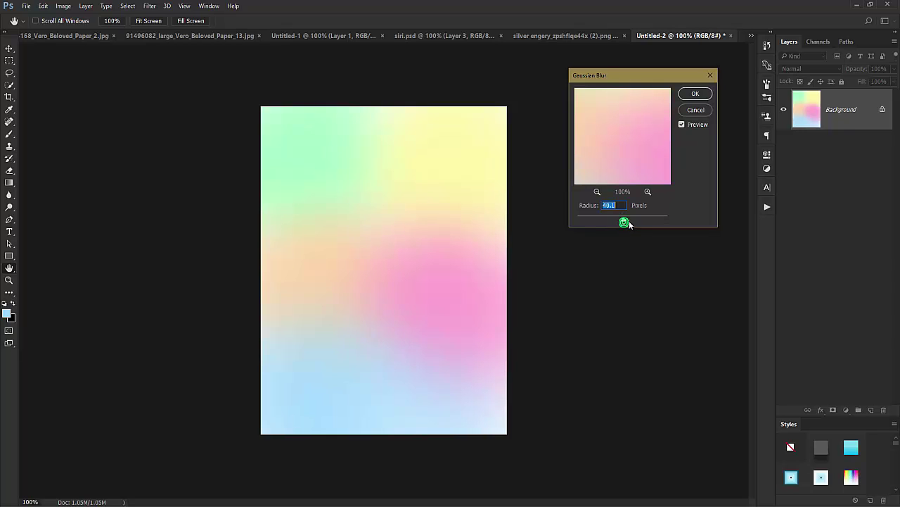
left_click_drag(629, 219, 627, 224)
left_click(695, 98)
key("b")
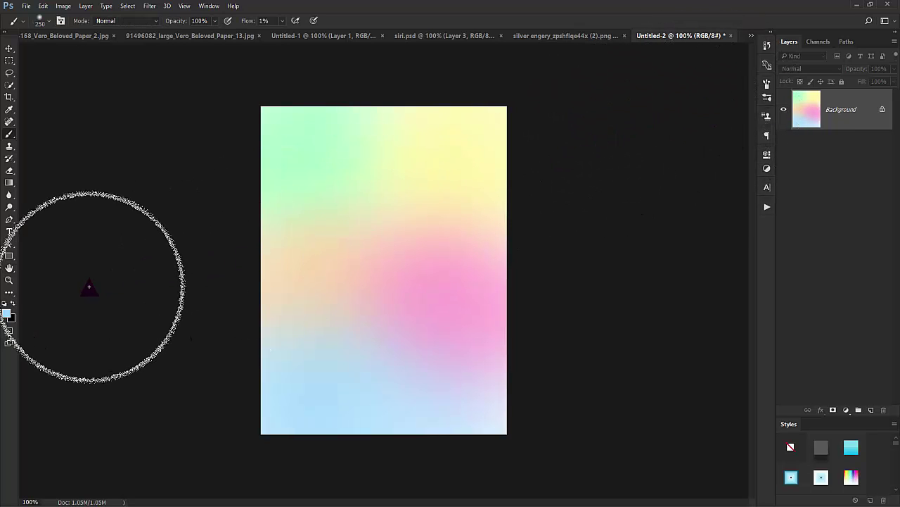
left_click(148, 7)
left_click(211, 57)
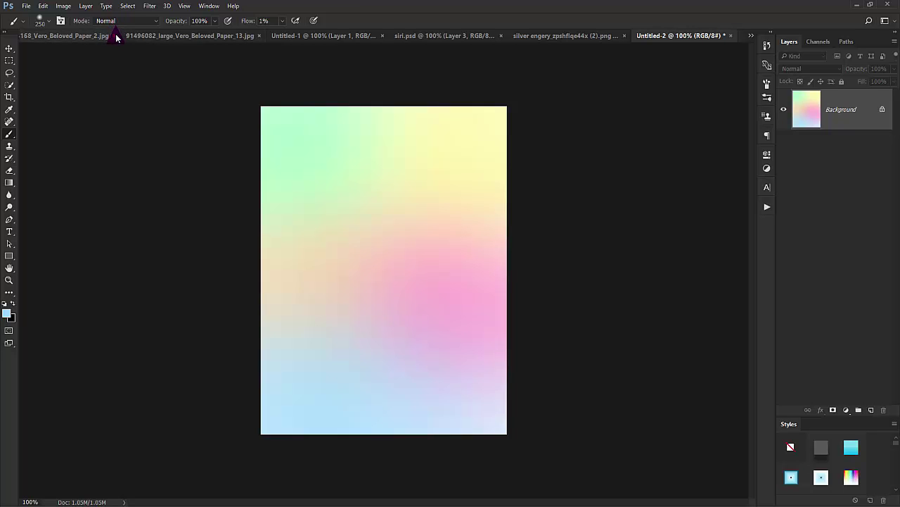
- Undo both blurs and the blue and pink strokes, going back to the green, yellow and peach patches
key("ctrl+alt+z")
key("ctrl+alt+z")
key("ctrl+alt+z")
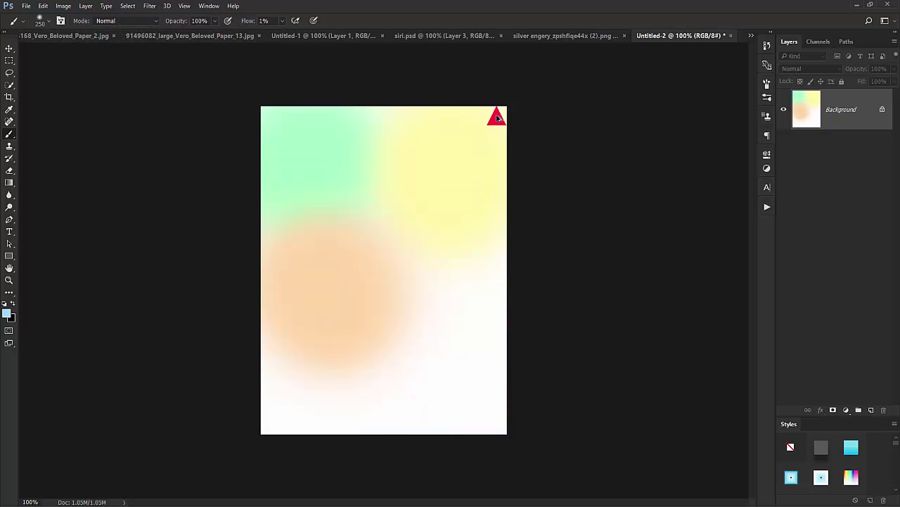
- Switch the foreground colour to pink (#ff9dd9) and paint a patch beside the peach one, below the yellow
left_click(7, 314)
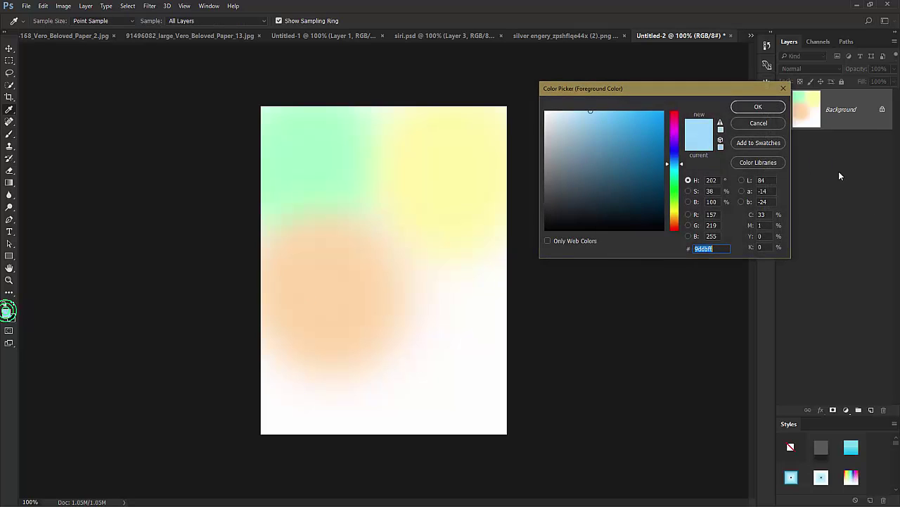
left_click(673, 125)
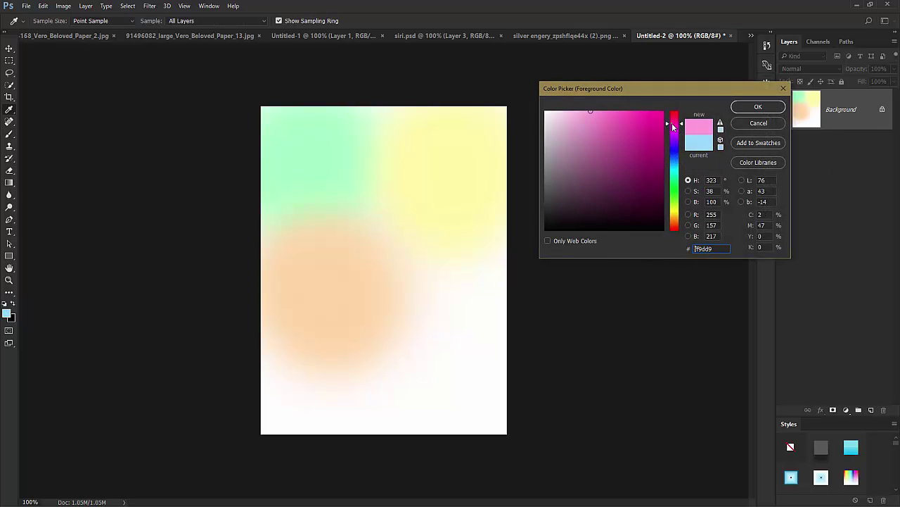
left_click(759, 107)
key("b")
mouse_move(442, 301)
left_mouse_down()
mouse_move(428, 327)
mouse_move(426, 299)
mouse_move(471, 298)
mouse_move(461, 348)
mouse_move(421, 298)
mouse_move(470, 321)
mouse_move(435, 345)
mouse_move(433, 291)
mouse_move(406, 285)
mouse_move(413, 341)
mouse_move(535, 339)
left_mouse_up()
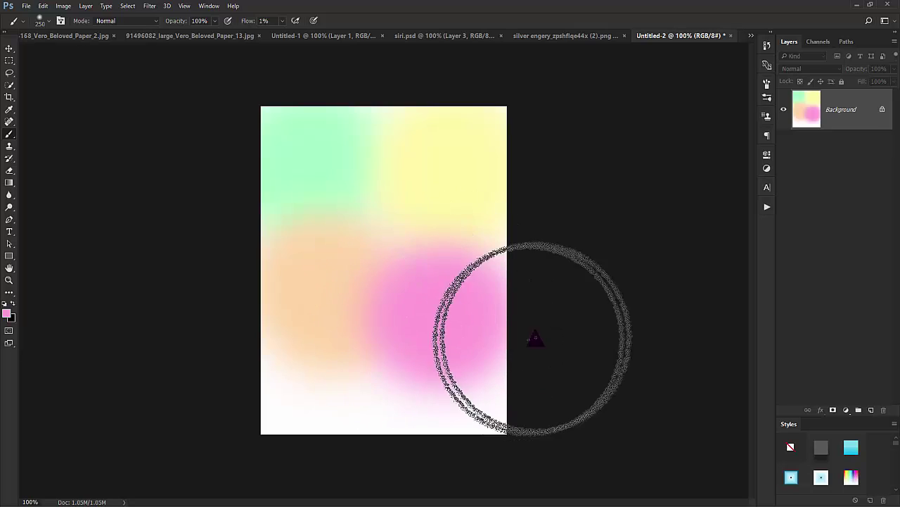
- Change the foreground colour to a stronger blue (#62bbff) and paint along the bottom of the canvas
left_click(6, 317)
left_click(675, 162)
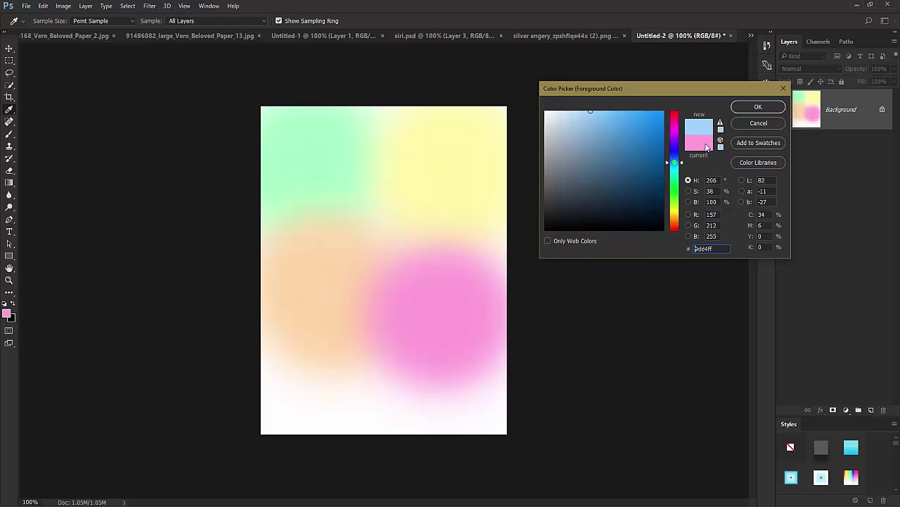
left_click(619, 112)
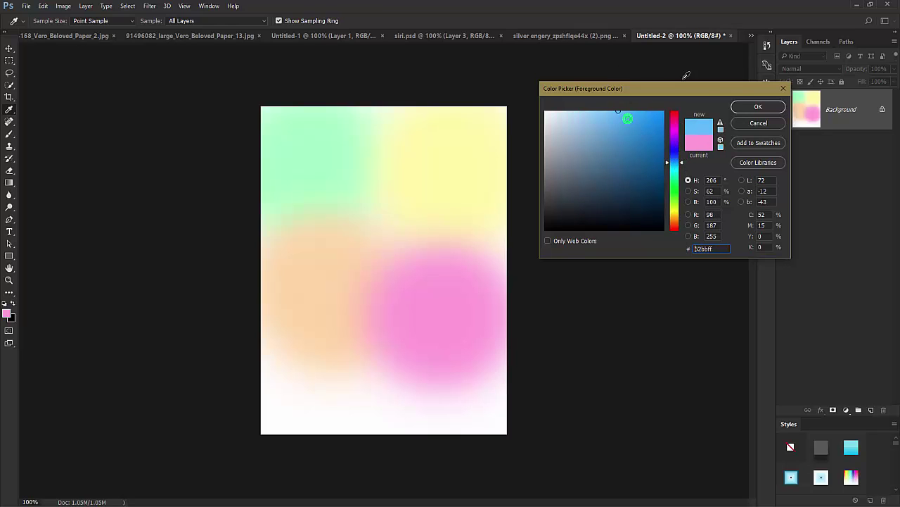
left_click(759, 106)
key("b")
mouse_move(370, 384)
left_mouse_down()
mouse_move(313, 388)
mouse_move(285, 403)
mouse_move(292, 380)
mouse_move(328, 400)
mouse_move(355, 401)
mouse_move(337, 413)
mouse_move(303, 400)
mouse_move(327, 385)
mouse_move(364, 398)
mouse_move(396, 389)
mouse_move(441, 410)
mouse_move(481, 416)
left_mouse_up()
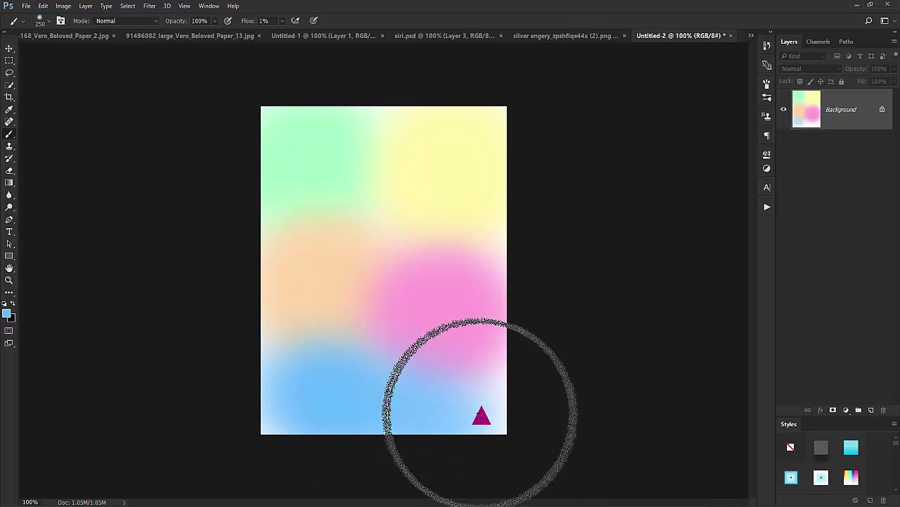
- Blend the repainted colour patches with a Gaussian Blur at an increased radius
left_click(149, 6)
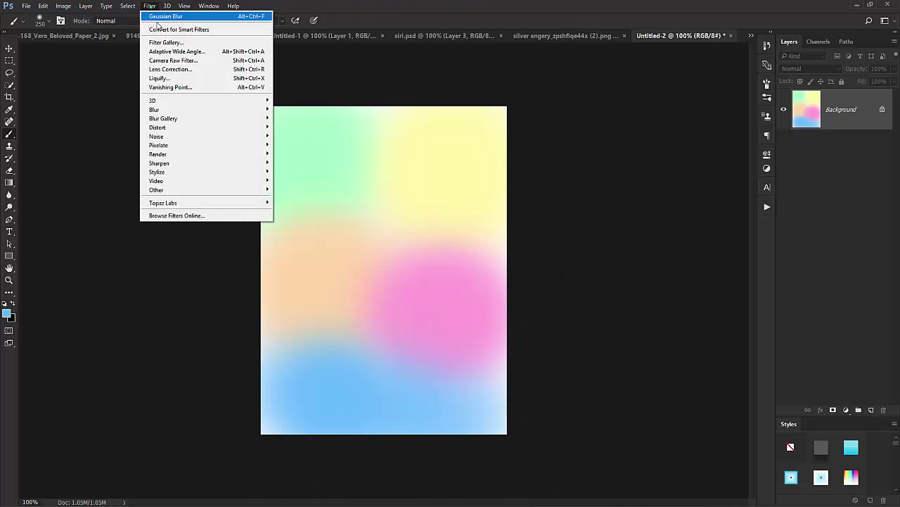
mouse_move(153, 109)
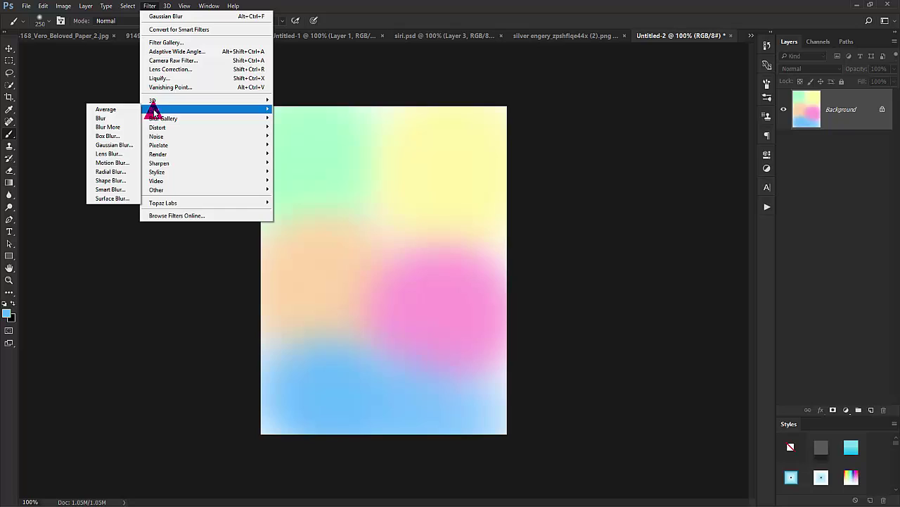
left_click(102, 145)
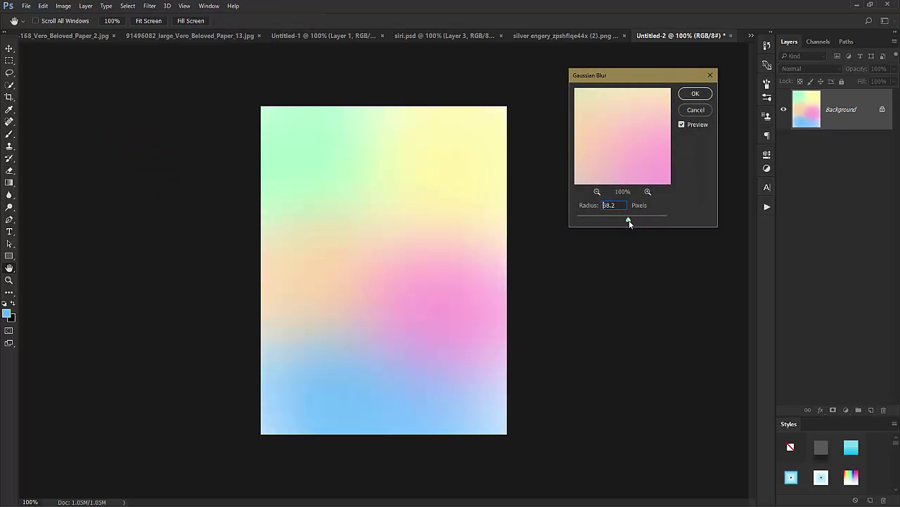
left_click_drag(628, 220, 634, 219)
left_click(695, 94)
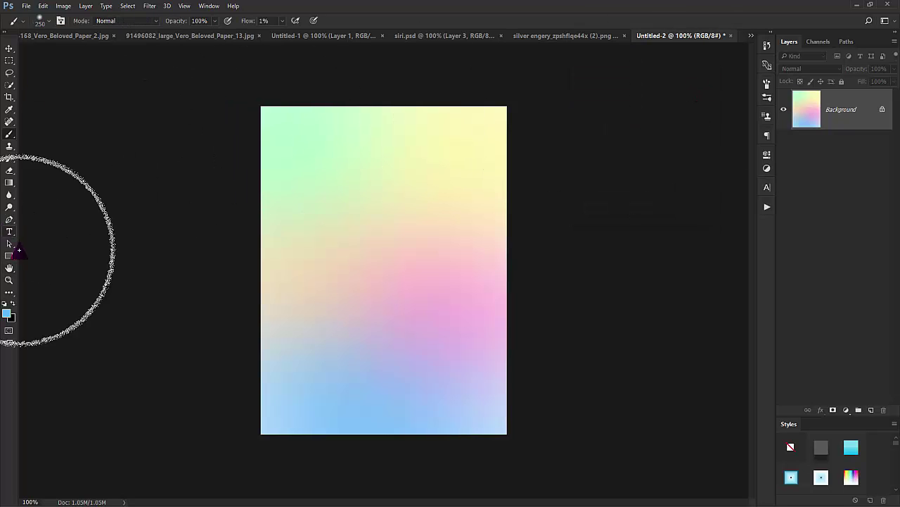
- Set the foreground colour to golden orange (#ffc852) and paint over the faded peach area between the green and blue
left_click(7, 313)
left_click(676, 215)
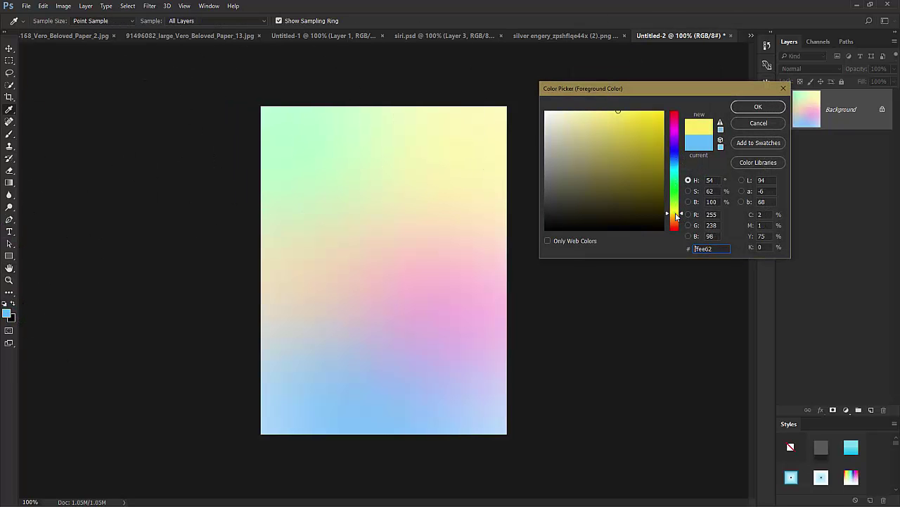
left_click_drag(676, 221, 676, 216)
left_click(624, 112)
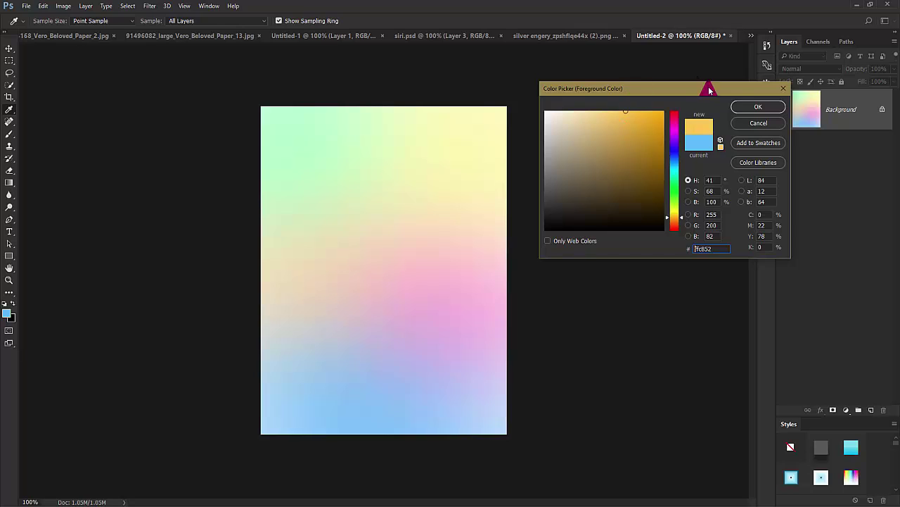
left_click(757, 106)
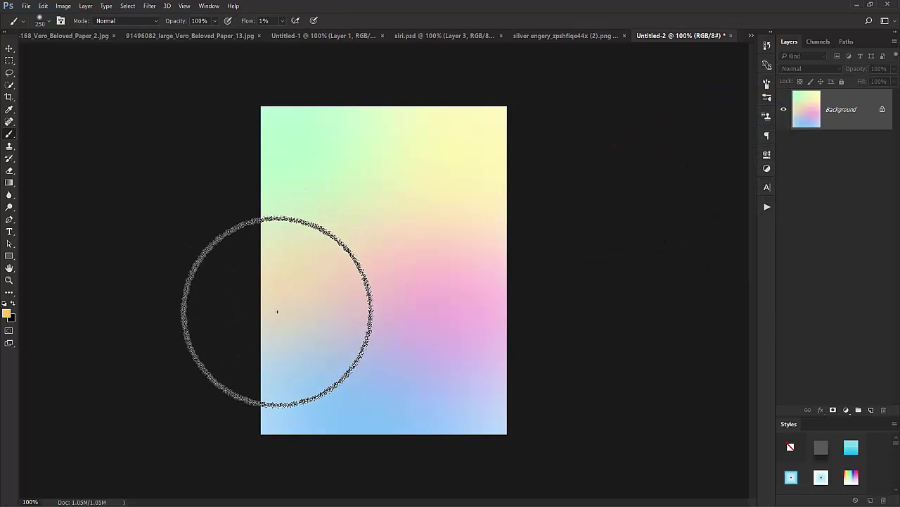
mouse_move(278, 311)
left_mouse_down()
mouse_move(327, 278)
mouse_move(323, 257)
mouse_move(297, 234)
mouse_move(268, 271)
mouse_move(278, 308)
mouse_move(315, 321)
mouse_move(343, 305)
mouse_move(358, 268)
mouse_move(330, 243)
mouse_move(292, 250)
mouse_move(280, 272)
mouse_move(285, 322)
mouse_move(315, 338)
mouse_move(336, 316)
mouse_move(343, 269)
mouse_move(286, 243)
mouse_move(262, 272)
mouse_move(264, 327)
mouse_move(395, 315)
mouse_move(350, 288)
mouse_move(347, 303)
mouse_move(359, 286)
left_mouse_up()
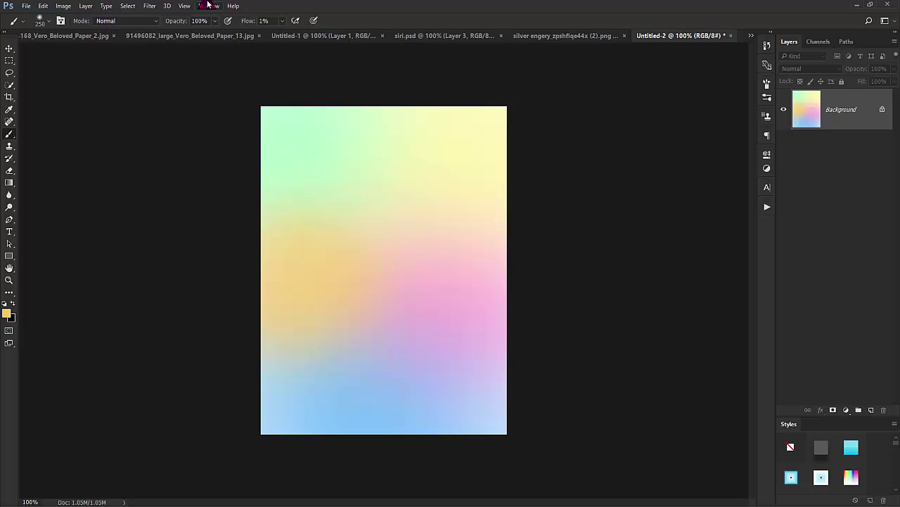
- Soften the new orange patch into the background with a Gaussian Blur at a 10 pixel radius
left_click(150, 6)
mouse_move(163, 113)
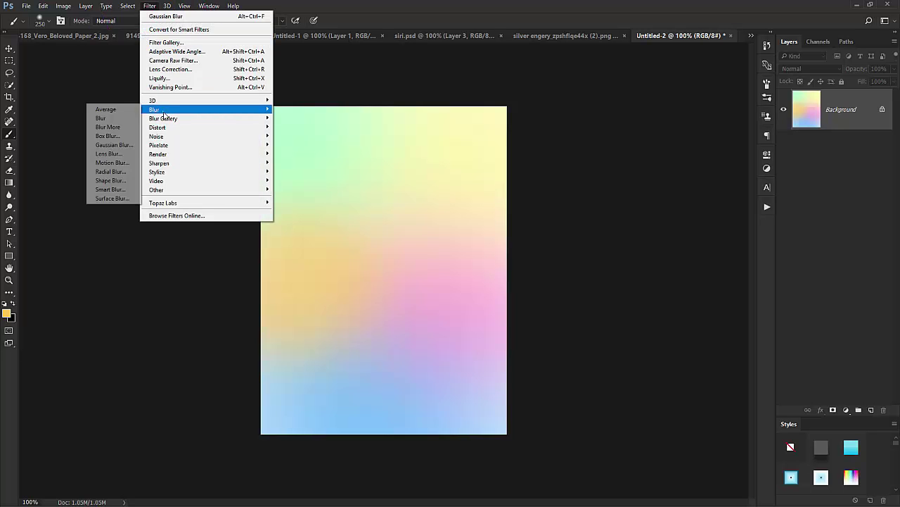
left_click(123, 145)
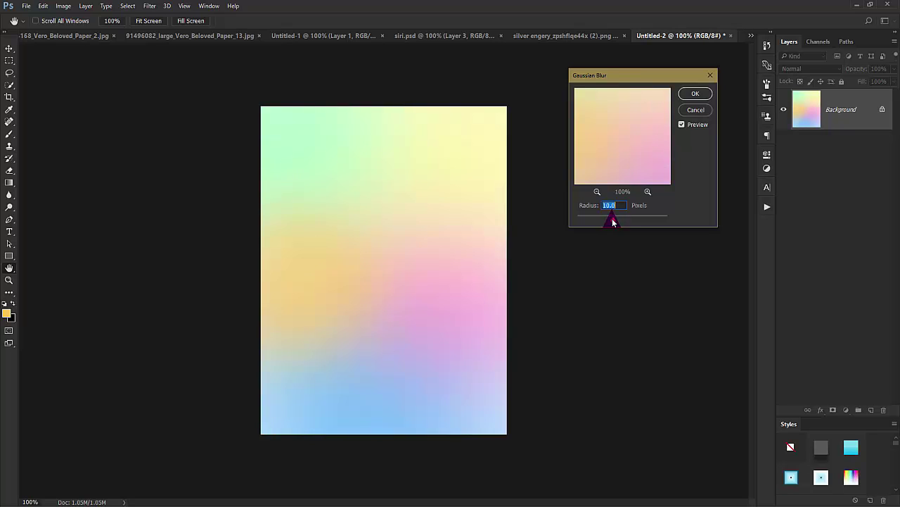
left_click(696, 94)
key("b")
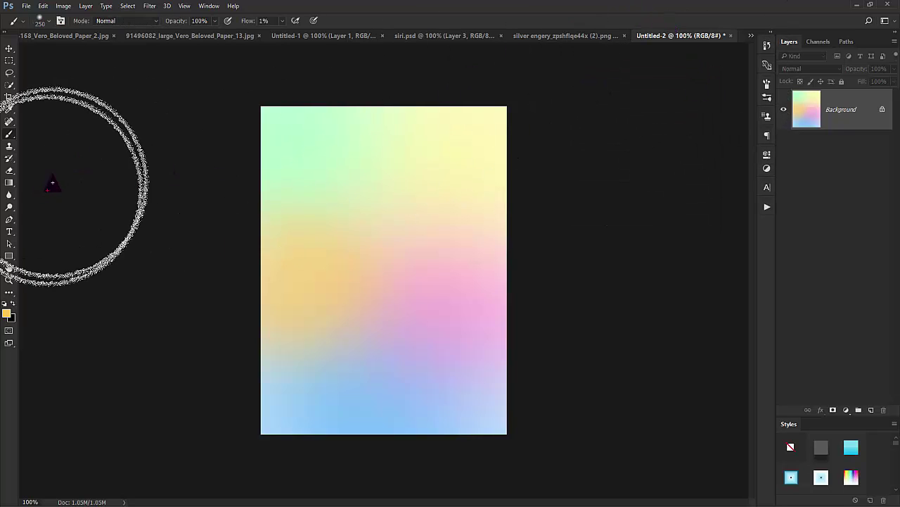
- Add a new layer and select a full-width rectangular strip about 223 px tall along the canvas's bottom edge
left_click(871, 409)
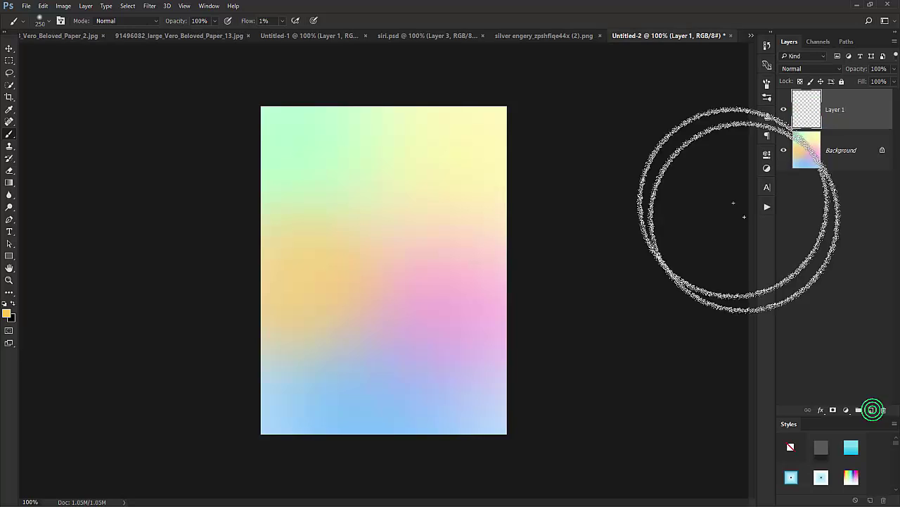
left_click(11, 61)
left_click(57, 60)
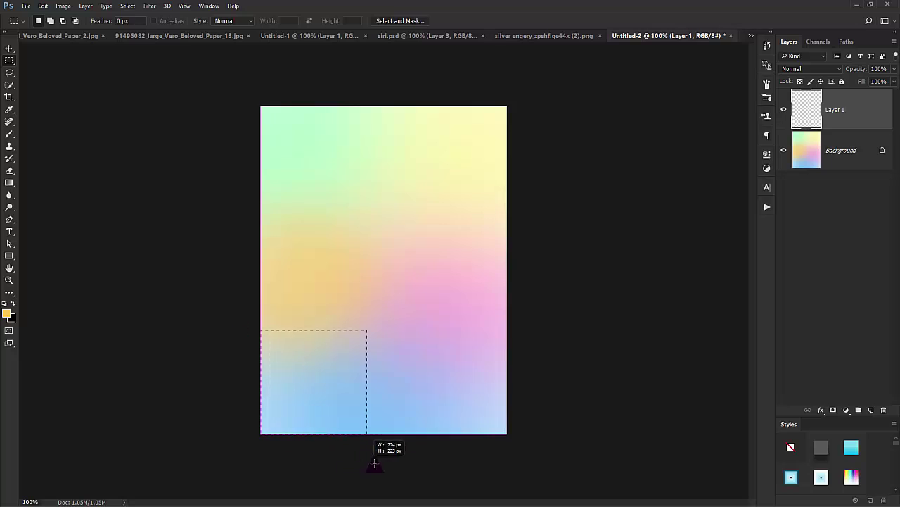
left_click_drag(375, 463, 555, 445)
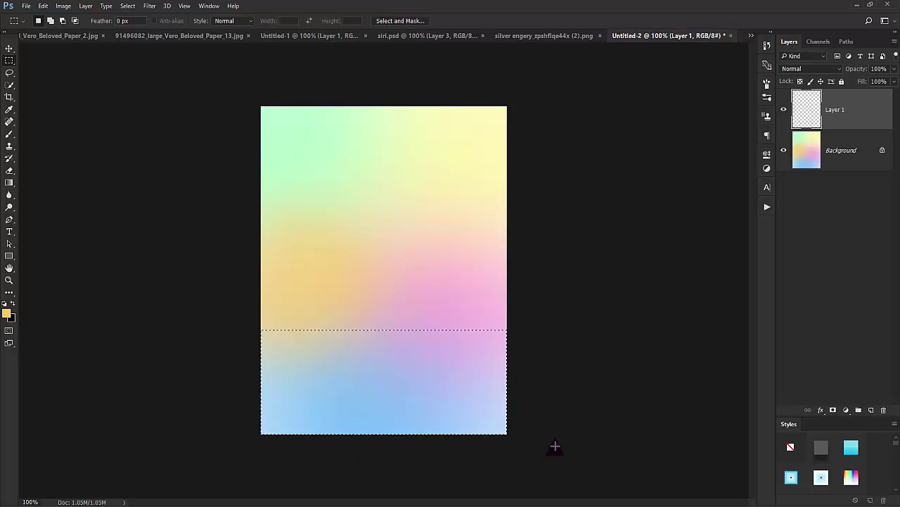
- Fill the selected strip with white on the new layer and clear the selection
left_click(12, 303)
key("d")
key("x")
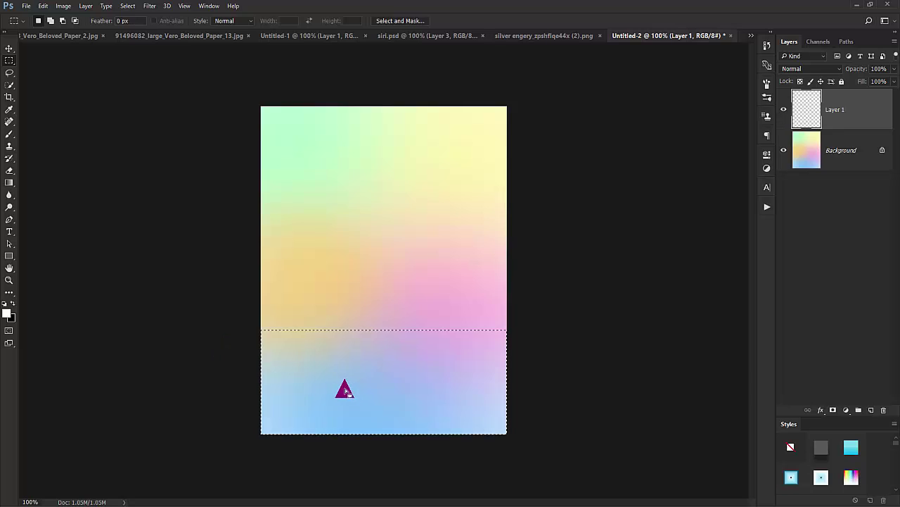
key("alt+BackSpace")
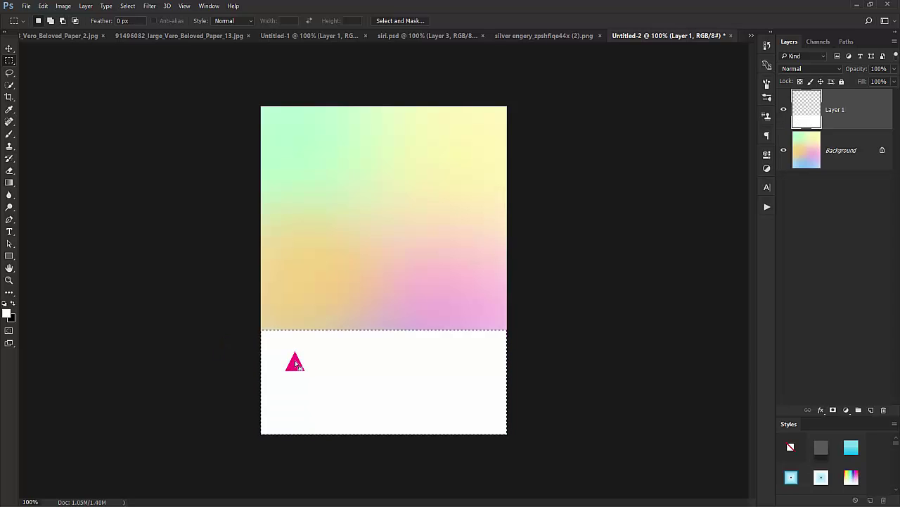
key("ctrl+d")
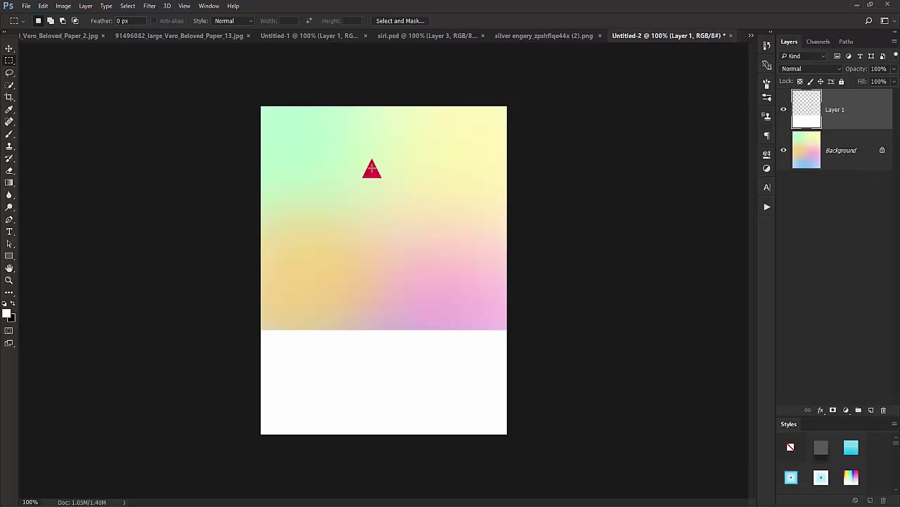
- Clip the white strip's layer to the Background and set the foreground colour to pink (#ff8ec6)
left_click(868, 128, "alt")
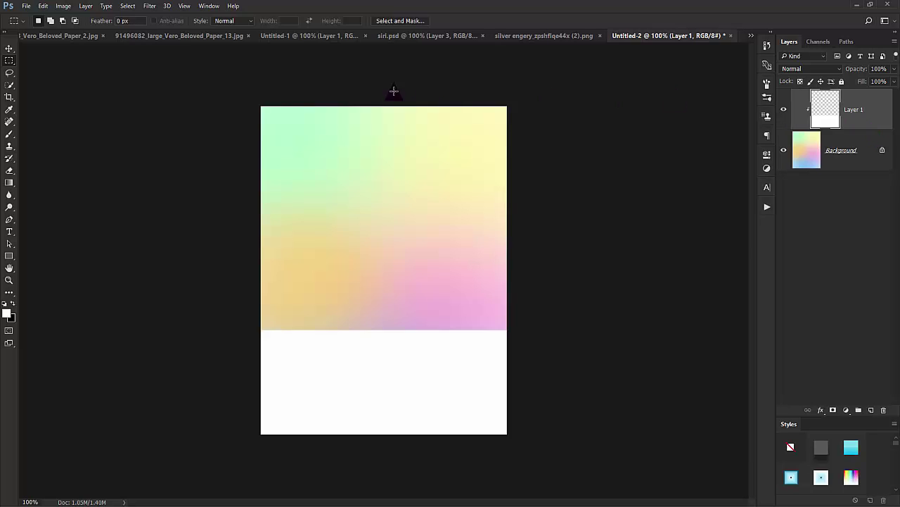
left_click(9, 133)
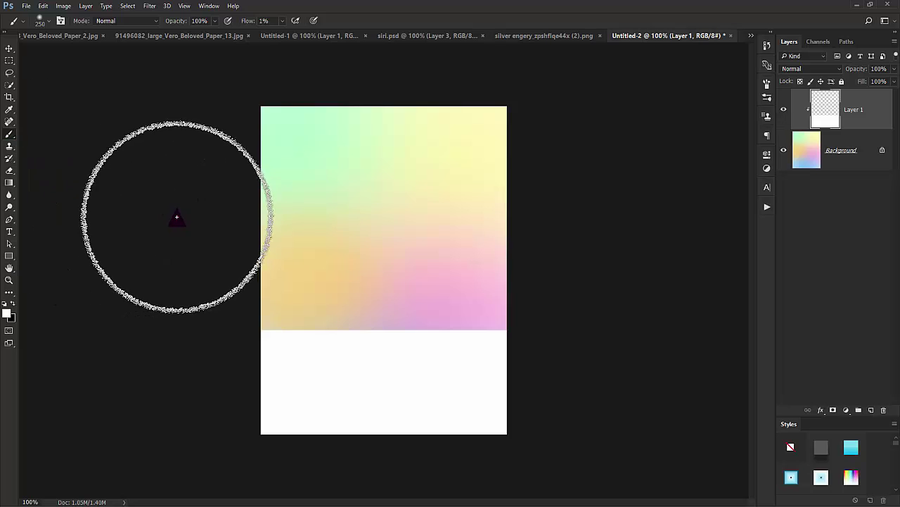
left_click(7, 314)
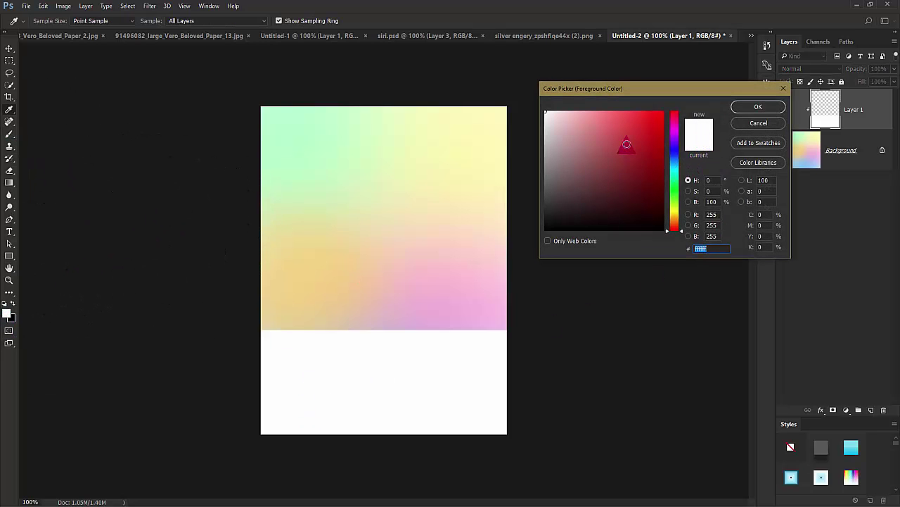
left_click(675, 130)
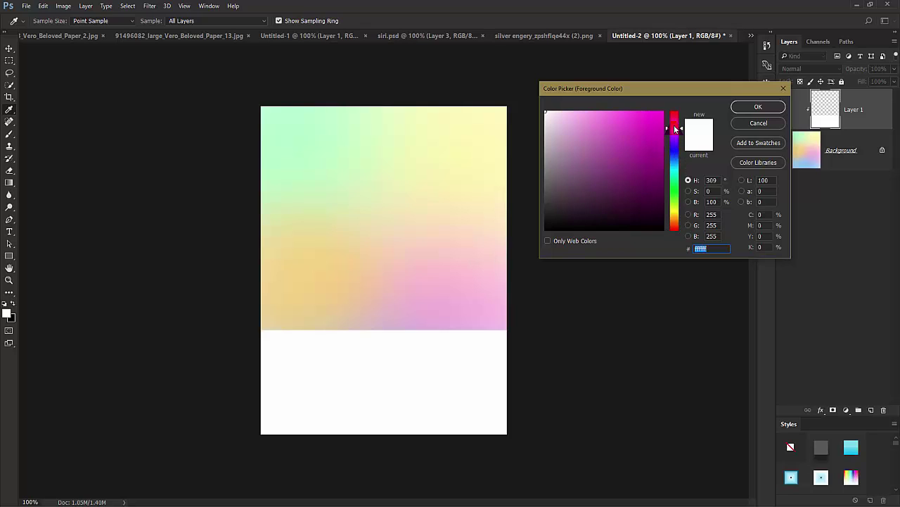
left_click(597, 111)
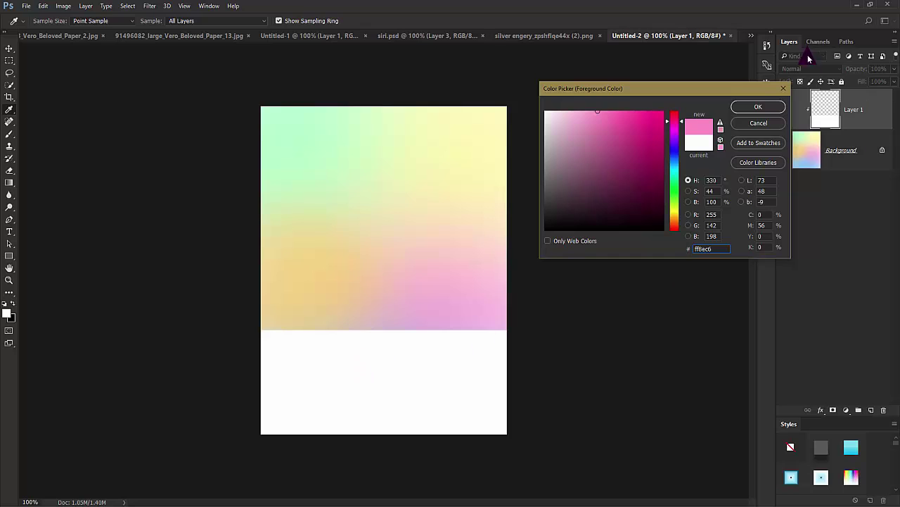
left_click(758, 106)
- Try a pink patch directly on the white strip's own layer and undo the stroke
key("b")
mouse_move(246, 412)
left_mouse_down()
mouse_move(287, 378)
mouse_move(269, 367)
mouse_move(298, 413)
mouse_move(293, 352)
mouse_move(284, 416)
mouse_move(272, 330)
left_mouse_up()
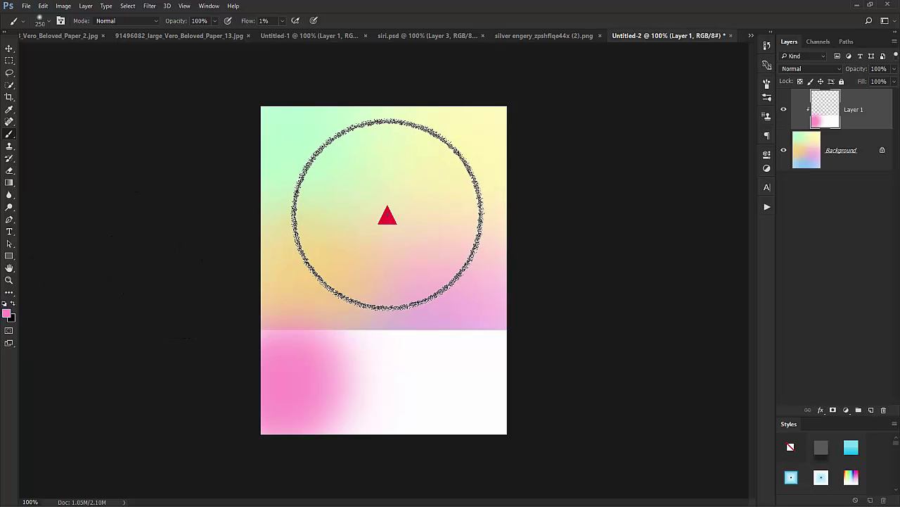
key("ctrl+z")
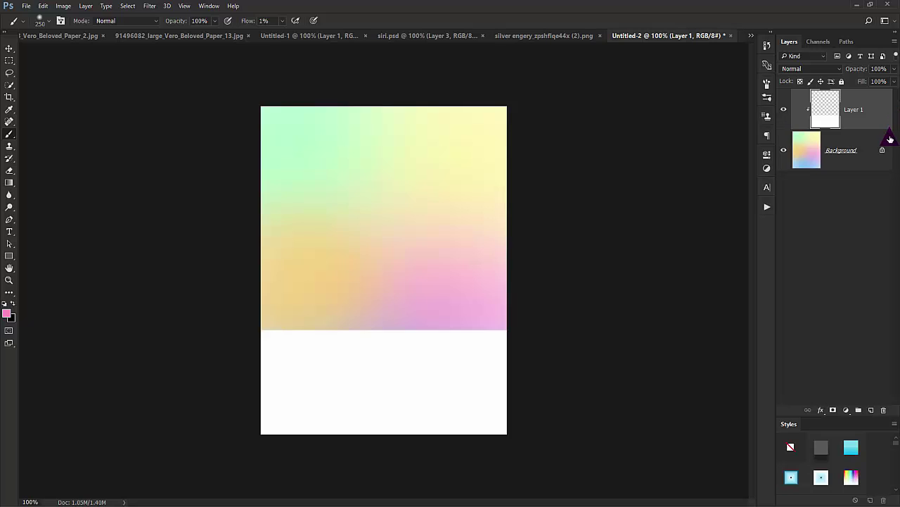
- Release Layer 1's clipping mask and paint a pink patch at the strip's left end on a new layer clipped to Layer 1
key("ctrl+alt+g")
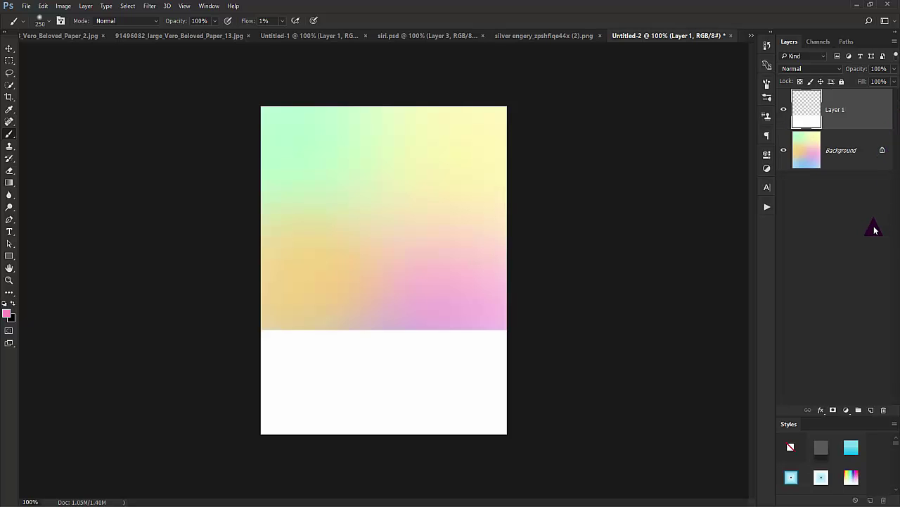
left_click(871, 410)
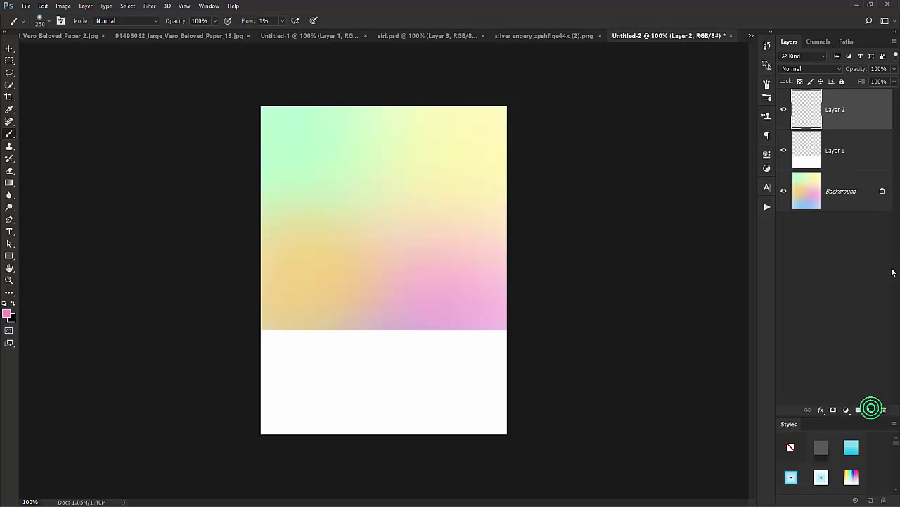
left_click(864, 129, "alt")
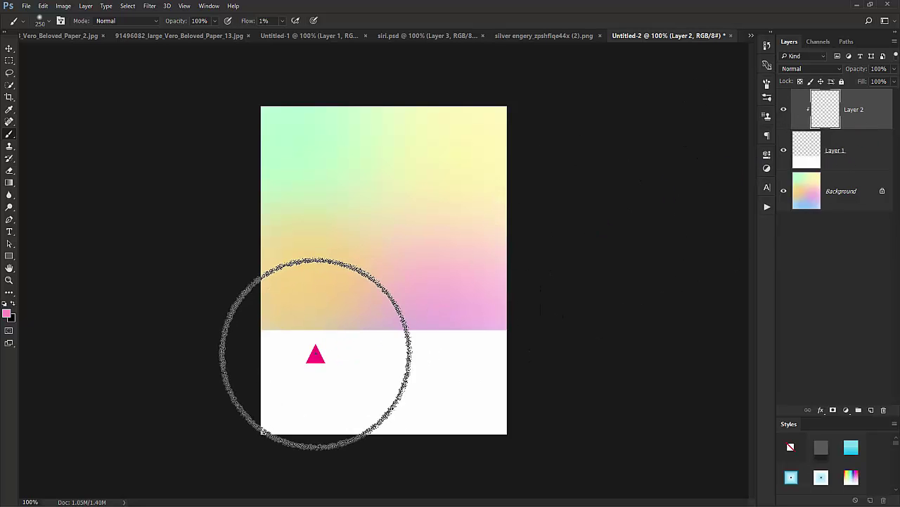
mouse_move(280, 363)
left_mouse_down()
mouse_move(271, 398)
mouse_move(270, 370)
mouse_move(279, 408)
mouse_move(271, 299)
mouse_move(280, 334)
mouse_move(290, 301)
mouse_move(300, 380)
mouse_move(316, 260)
mouse_move(335, 215)
mouse_move(291, 378)
left_mouse_up()
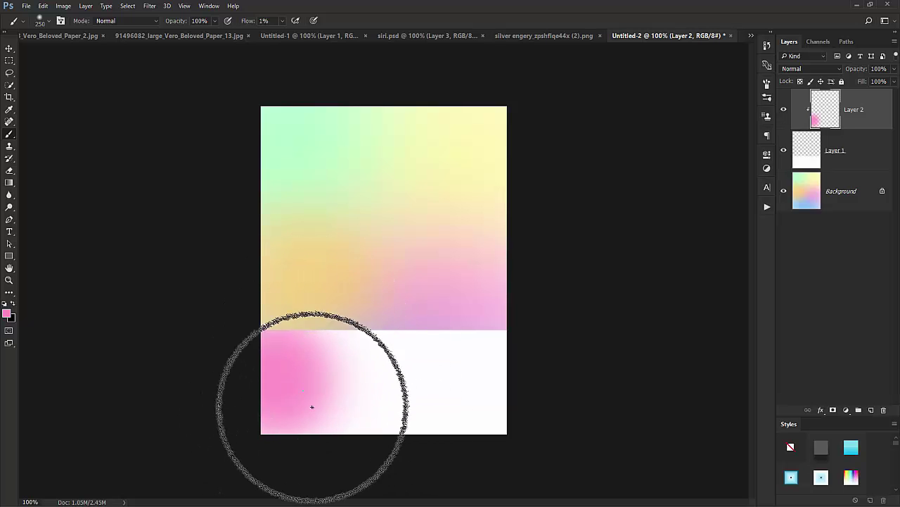
- Finish the pink patch, set the foreground colour to aqua (#8effee) and paint an aqua patch in the middle of the strip
left_click_drag(312, 406, 262, 317)
left_click(6, 313)
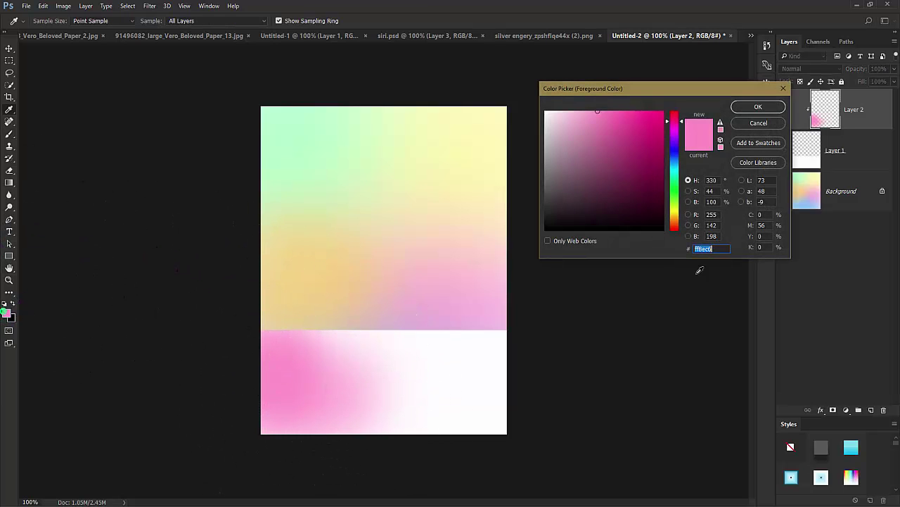
left_click(673, 174)
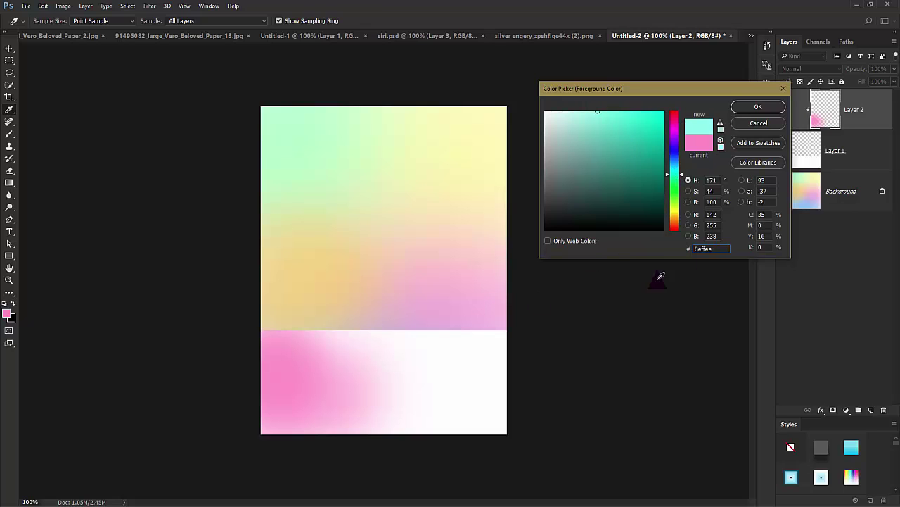
left_click(758, 107)
mouse_move(406, 394)
left_mouse_down()
mouse_move(381, 382)
mouse_move(390, 372)
mouse_move(379, 408)
mouse_move(368, 387)
left_mouse_up()
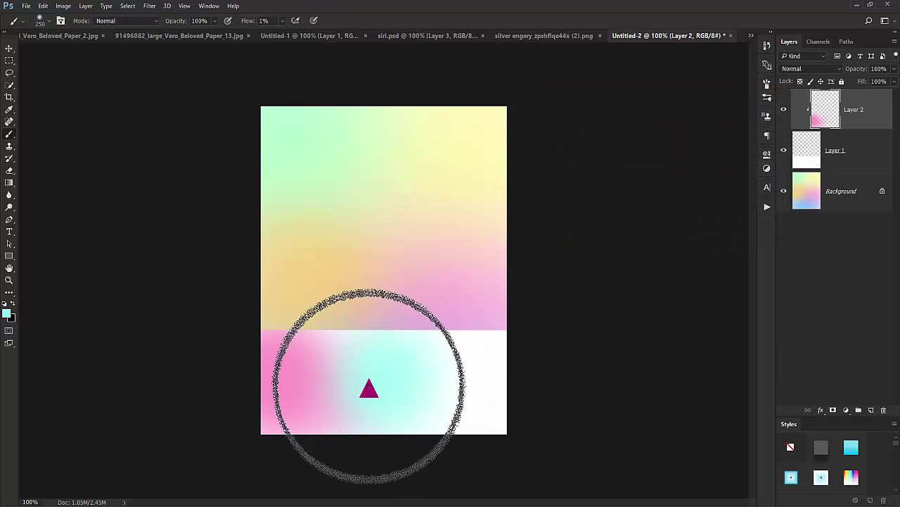
- Sample the background's orange-yellow (#f5d284) as the foreground colour and paint a patch at the strip's right end
left_click(8, 314)
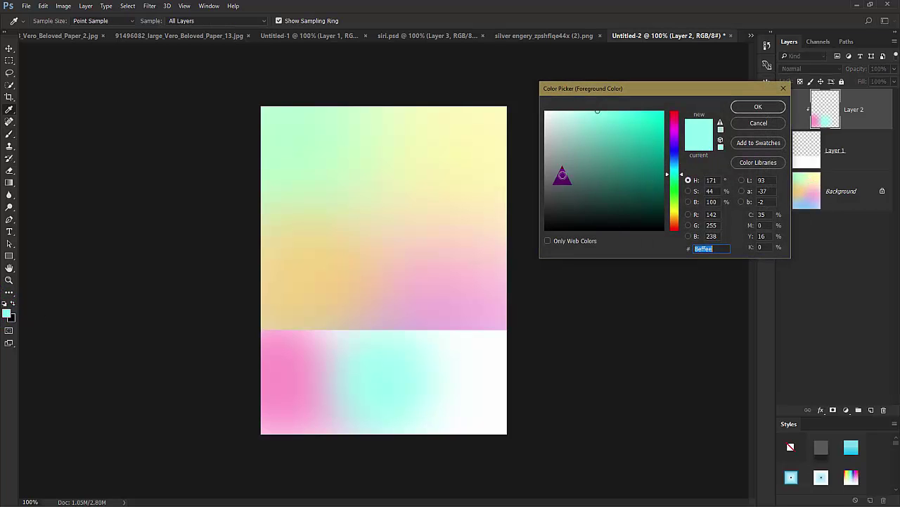
left_click(322, 270)
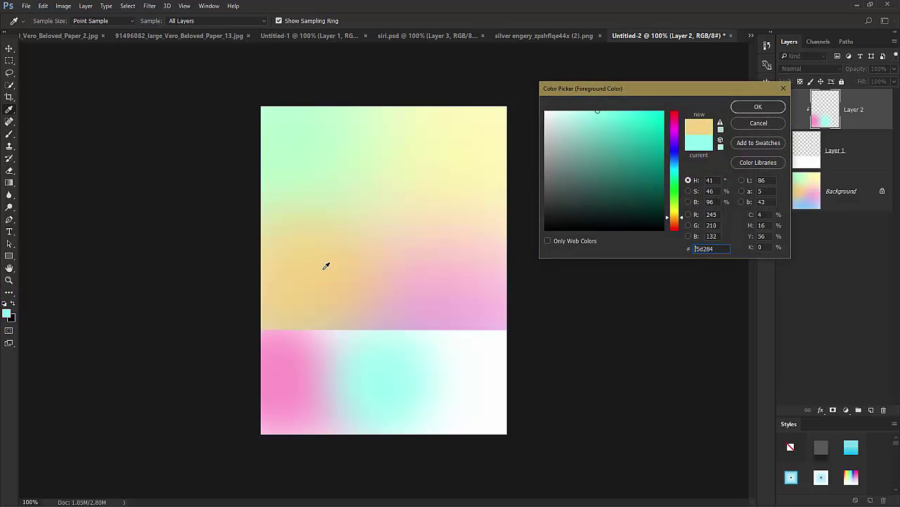
left_click(333, 271)
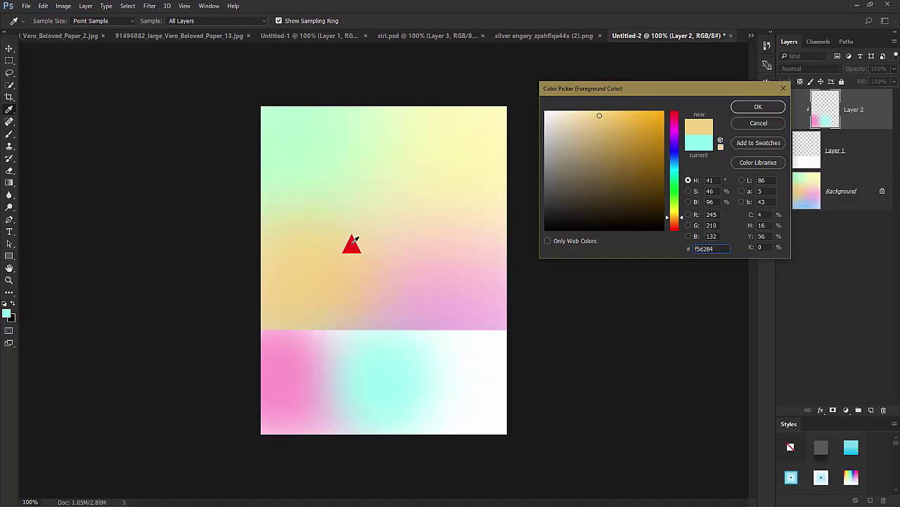
left_click(754, 107)
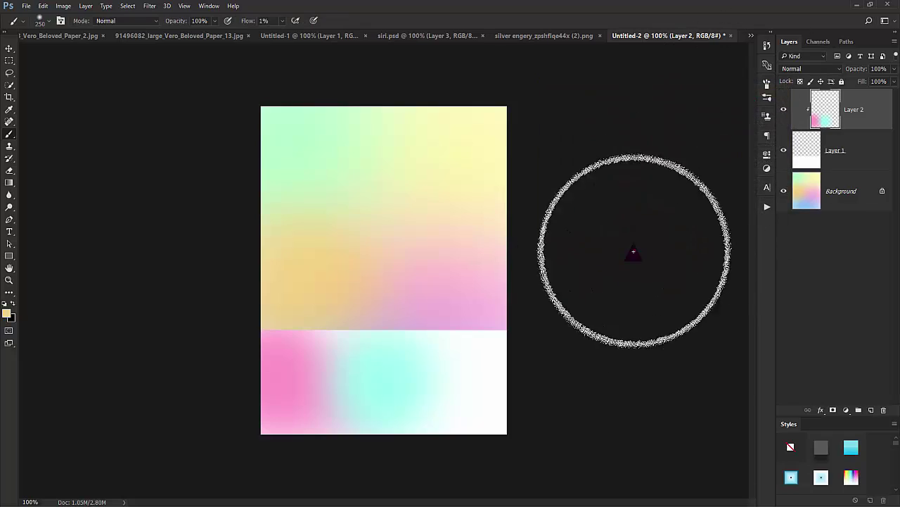
mouse_move(463, 380)
left_mouse_down()
mouse_move(449, 354)
mouse_move(474, 381)
mouse_move(450, 408)
mouse_move(472, 354)
left_mouse_up()
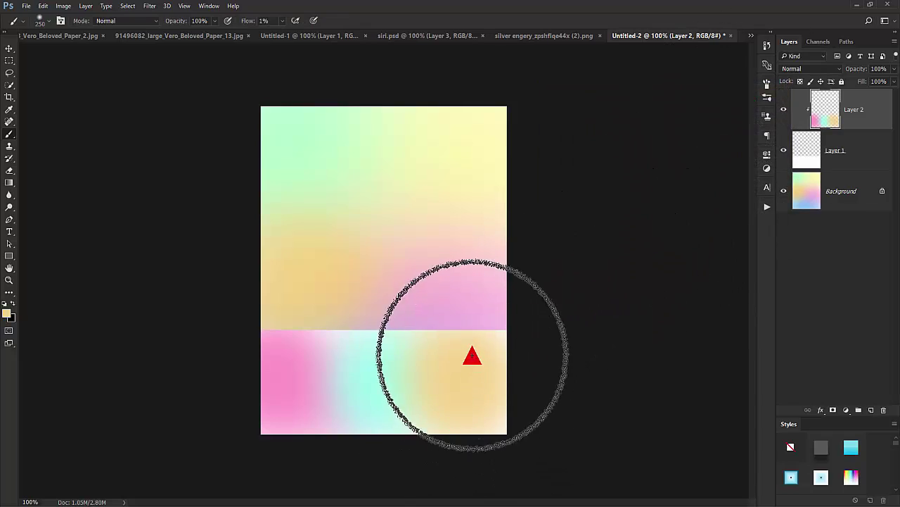
- Apply a Gaussian Blur with a radius of 87 pixels to the painted patches on Layer 2
left_click(147, 6)
mouse_move(169, 110)
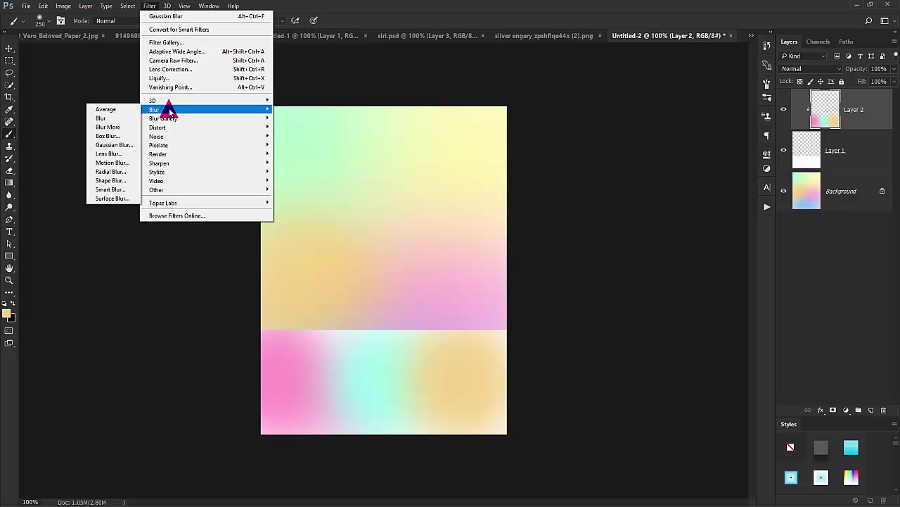
left_click(102, 145)
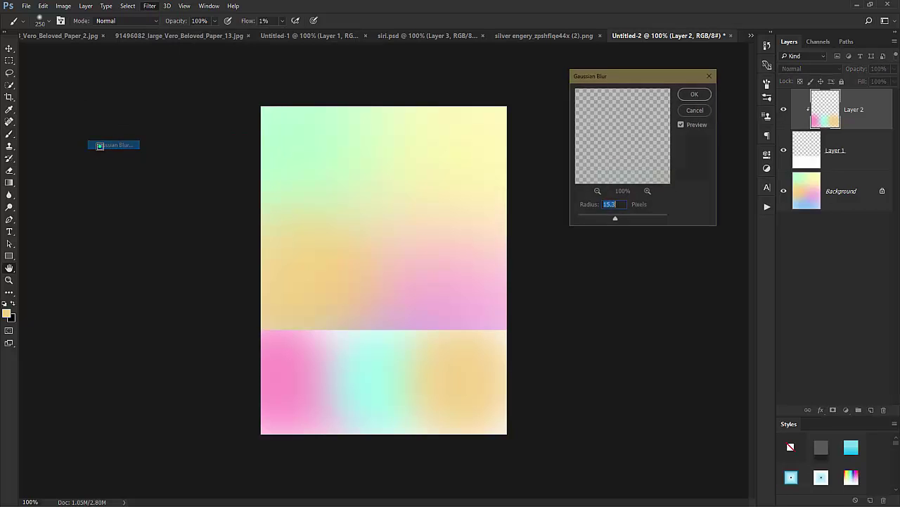
left_click_drag(636, 220, 632, 221)
left_click(631, 220)
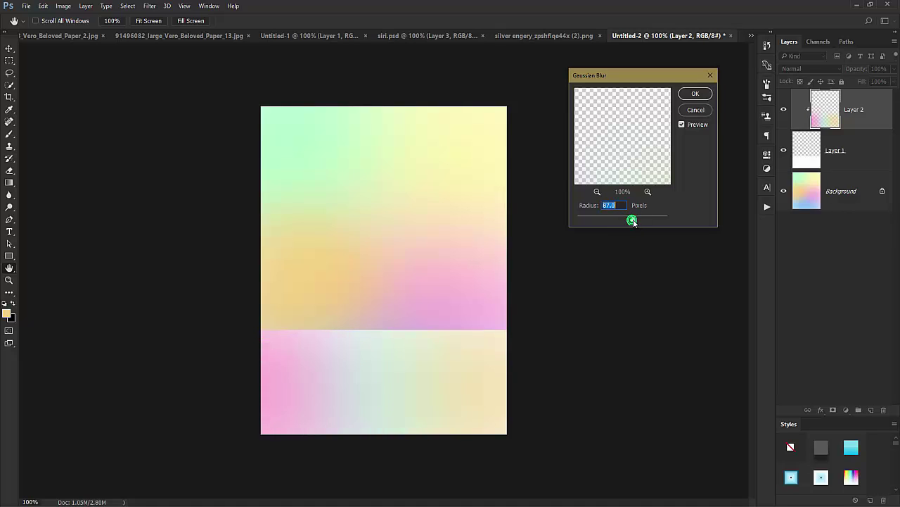
left_click(694, 96)
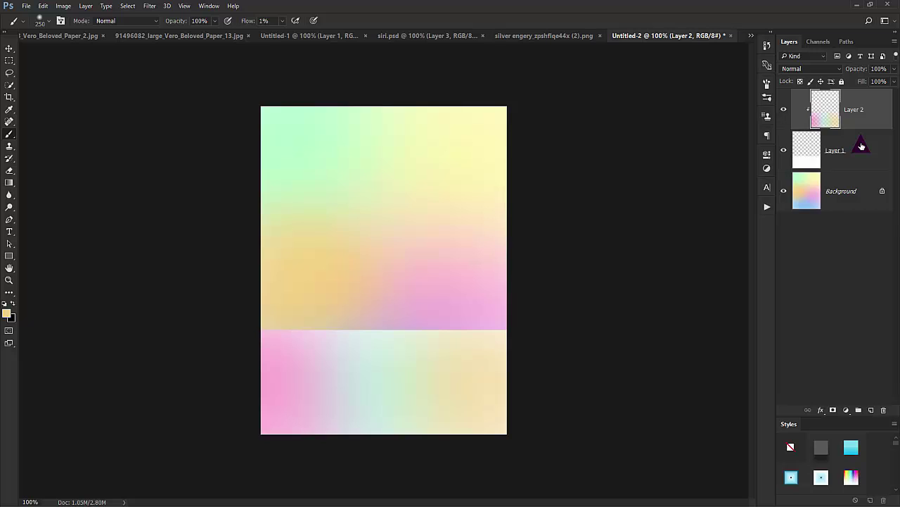
- Merge the blurred colour layer, Layer 2, with the white strip's Layer 1
left_click(864, 146, "shift")
right_click(864, 147)
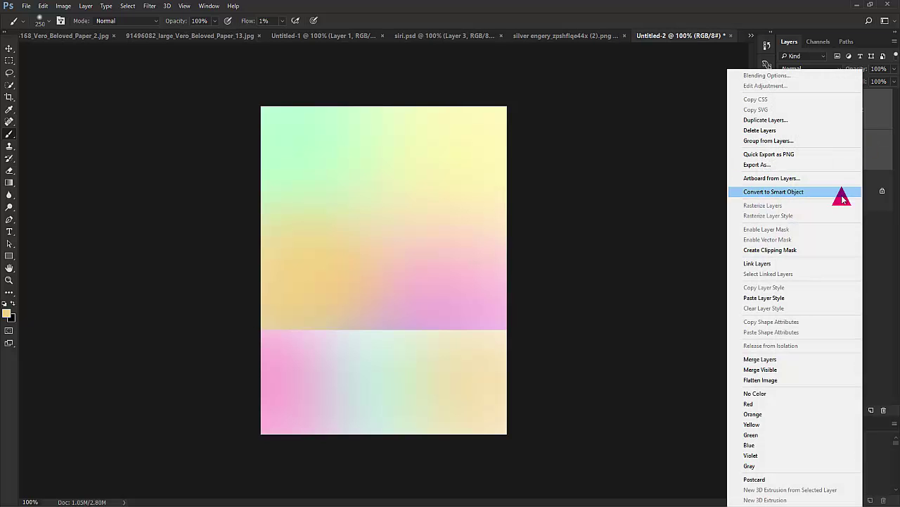
left_click(883, 105)
left_click_drag(864, 107, 876, 152)
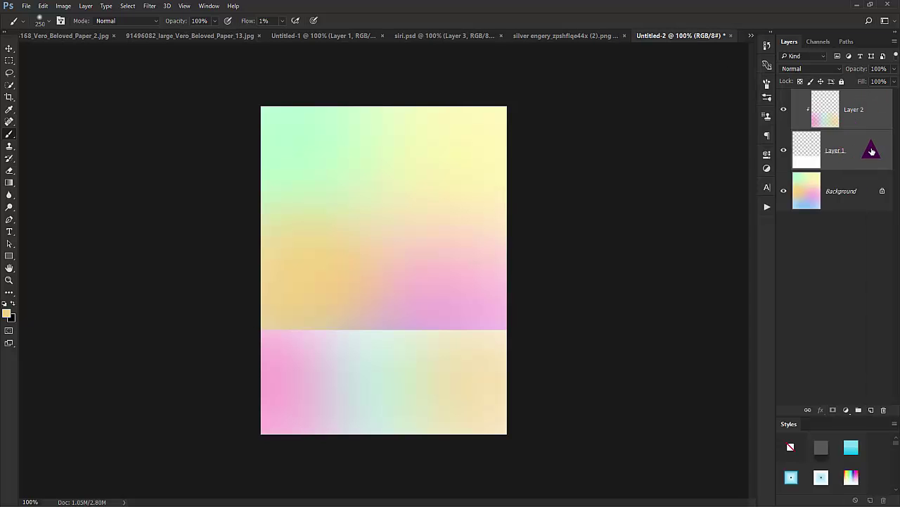
right_click(872, 153)
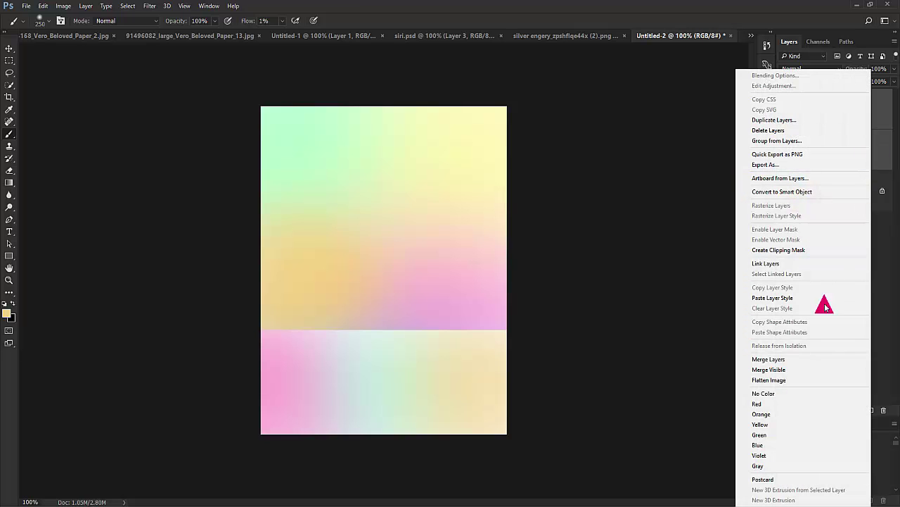
left_click(798, 358)
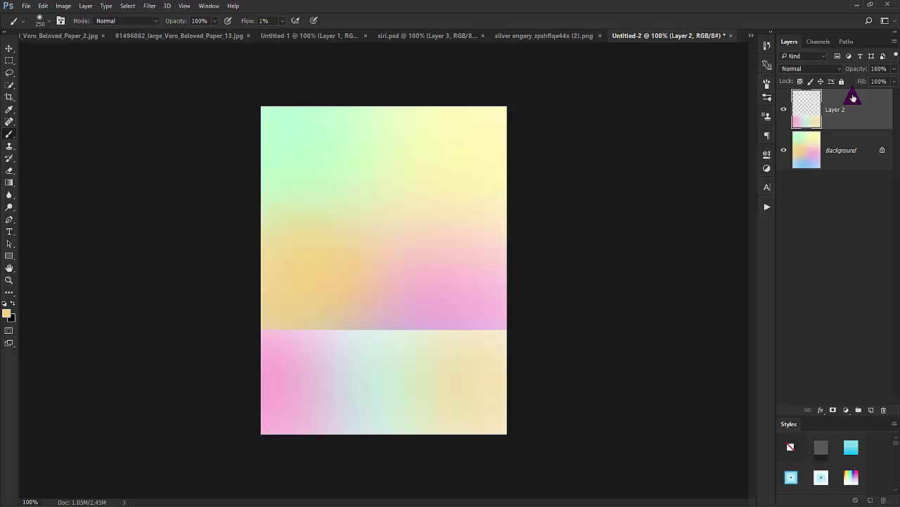
- Transform the merged strip to lower its upper edge slightly, keeping its lower edge on the canvas bottom
key("ctrl+t")
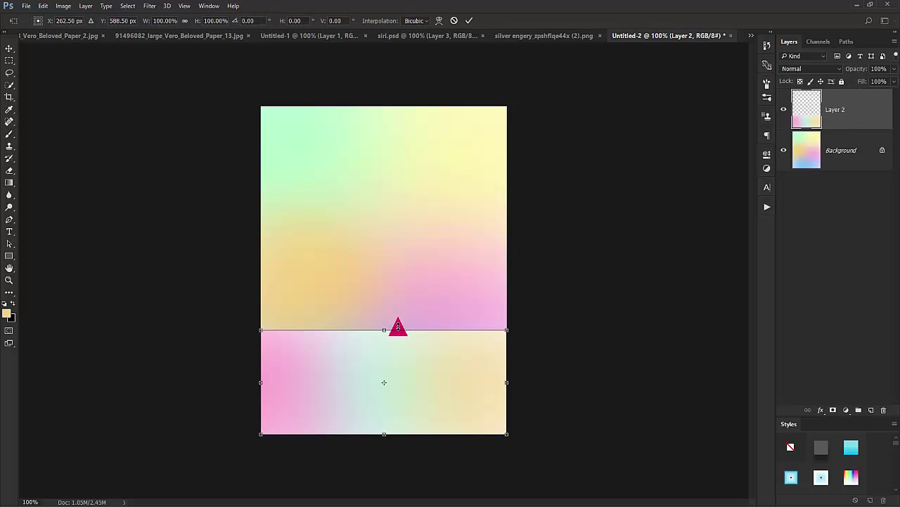
left_click_drag(385, 329, 385, 341)
left_click(469, 20)
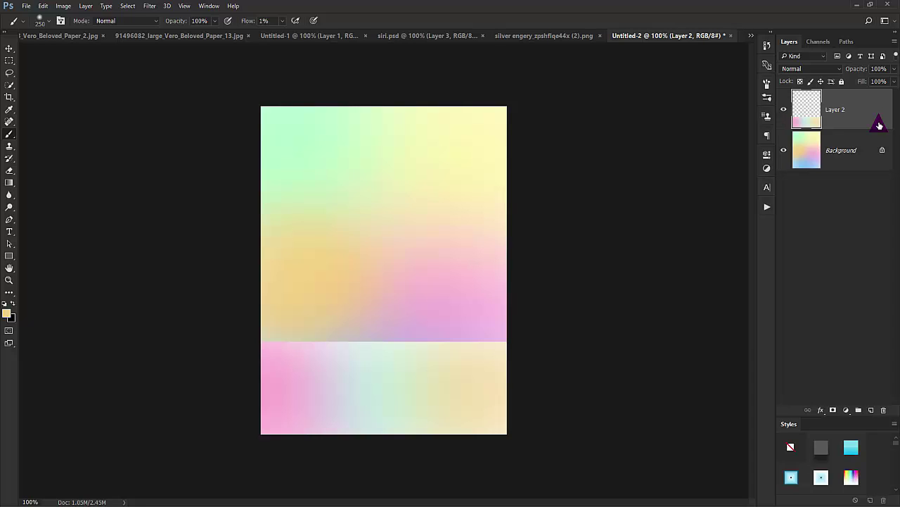
- Add a new layer above the strip and load the outline of Layer 2's strip as a selection on it
left_click(871, 410)
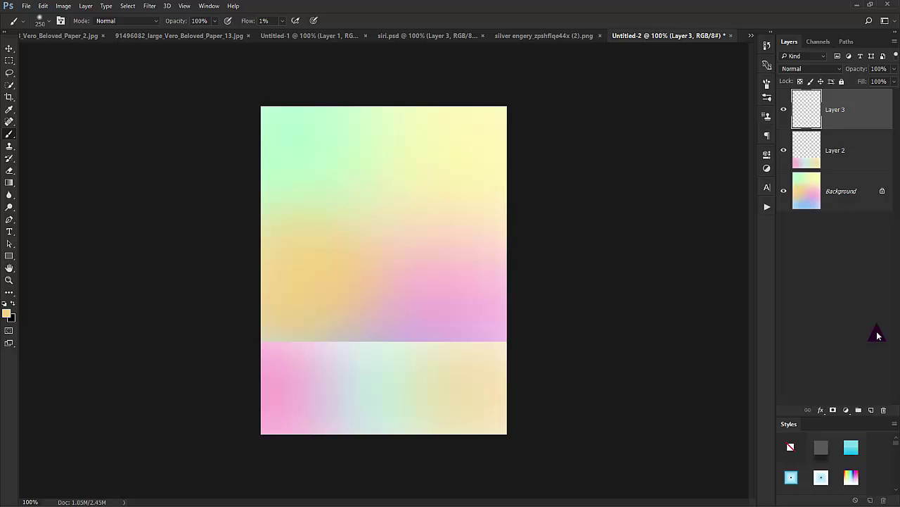
left_click(867, 148)
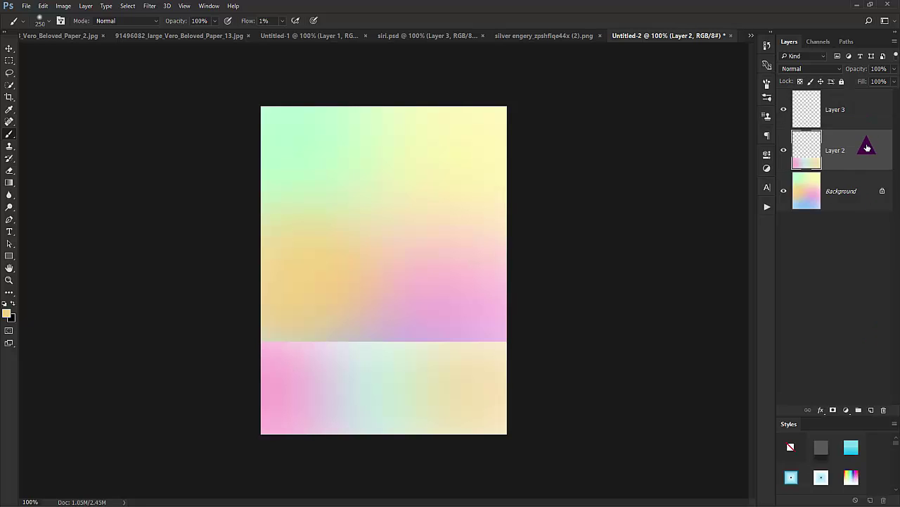
left_click(860, 99)
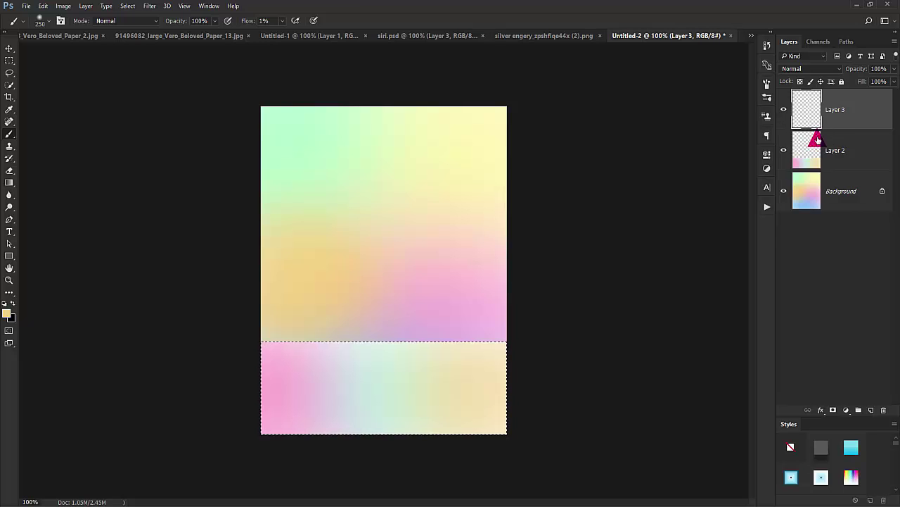
- Switch the brush tip to the hard round brush with 100% hardness
left_click(43, 23)
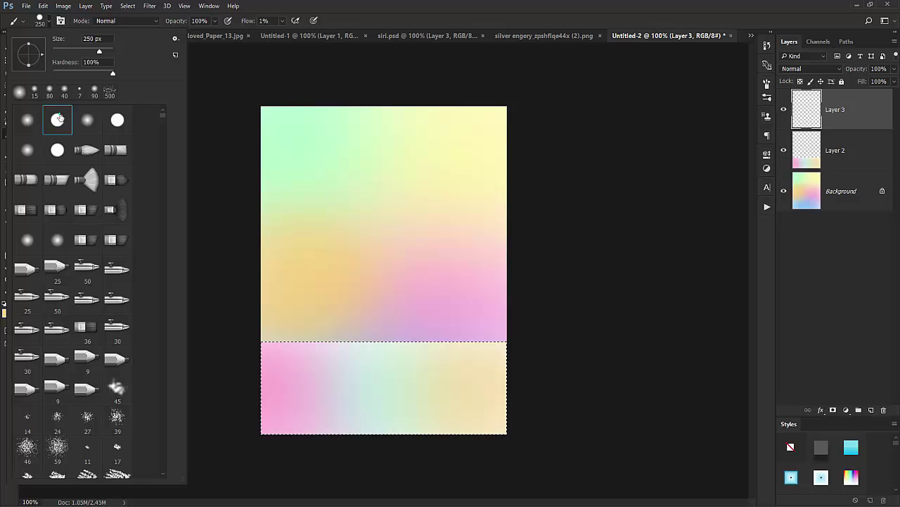
left_click(60, 21)
left_click(662, 98)
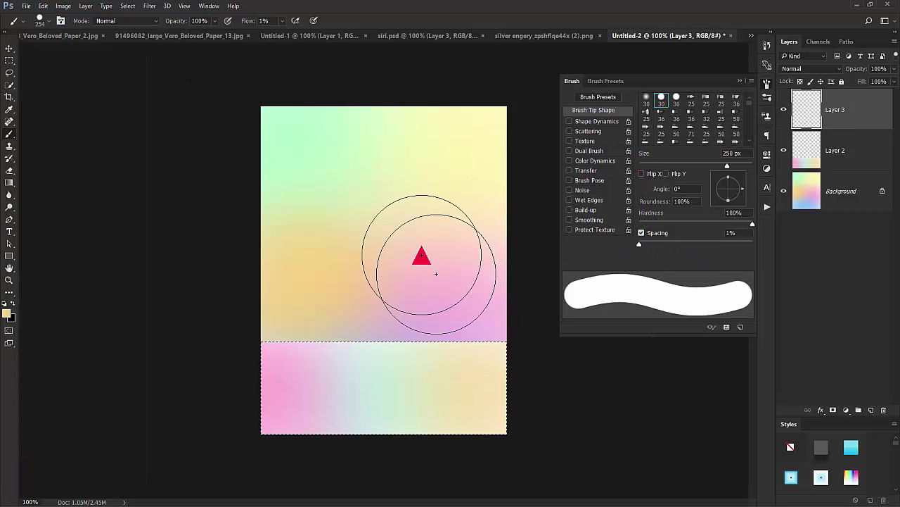
left_click(100, 195)
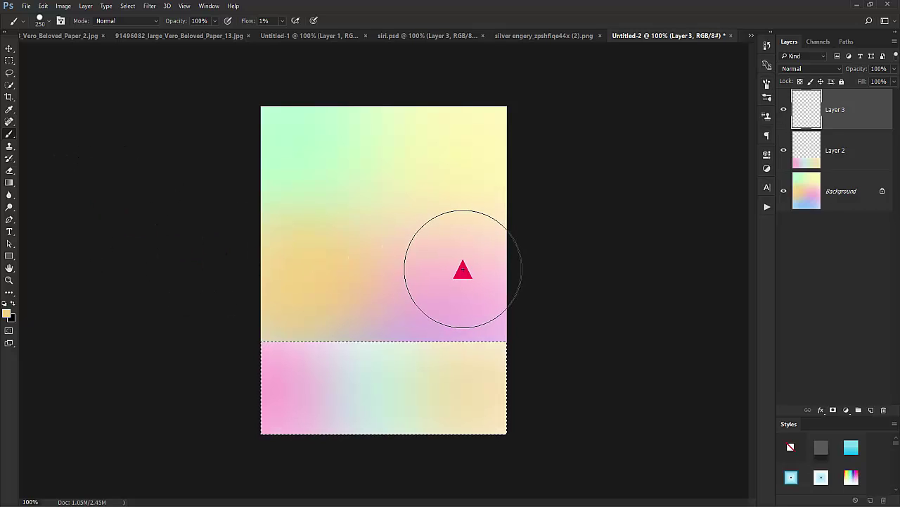
- Reduce the brush to 3 px, raise its flow and draw a black vertical line across the strip near its left end
key("bracketleft")
key("bracketleft")
key("bracketleft")
key("bracketleft")
key("bracketleft")
key("bracketleft")
key("bracketleft")
key("bracketleft")
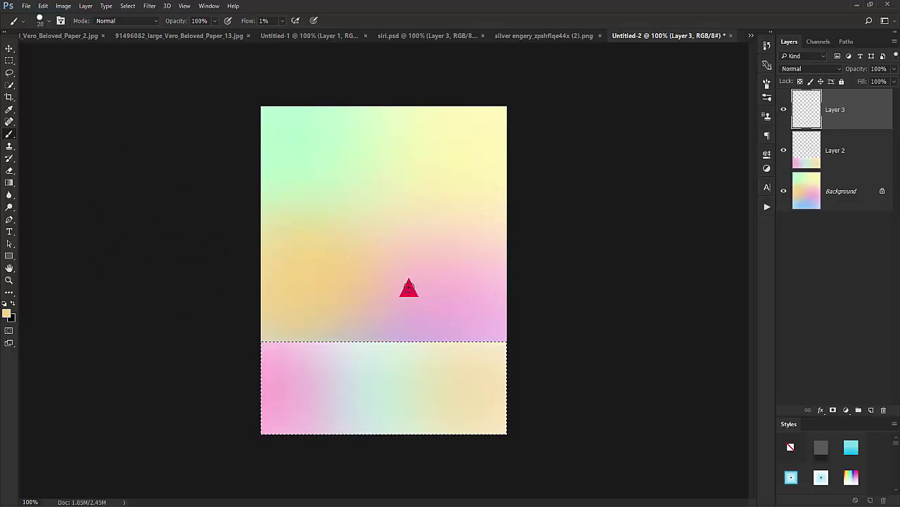
key("bracketleft")
key("bracketleft")
key("bracketleft")
key("bracketleft")
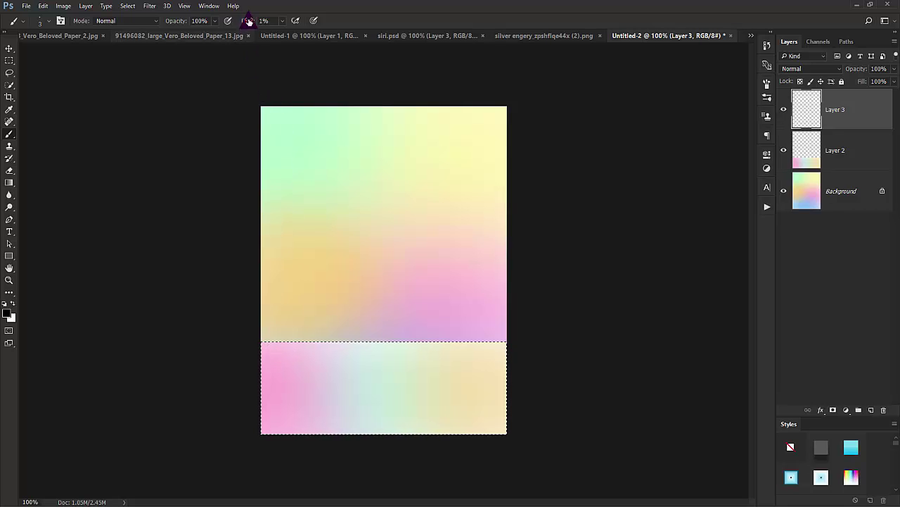
left_click_drag(245, 21, 315, 21)
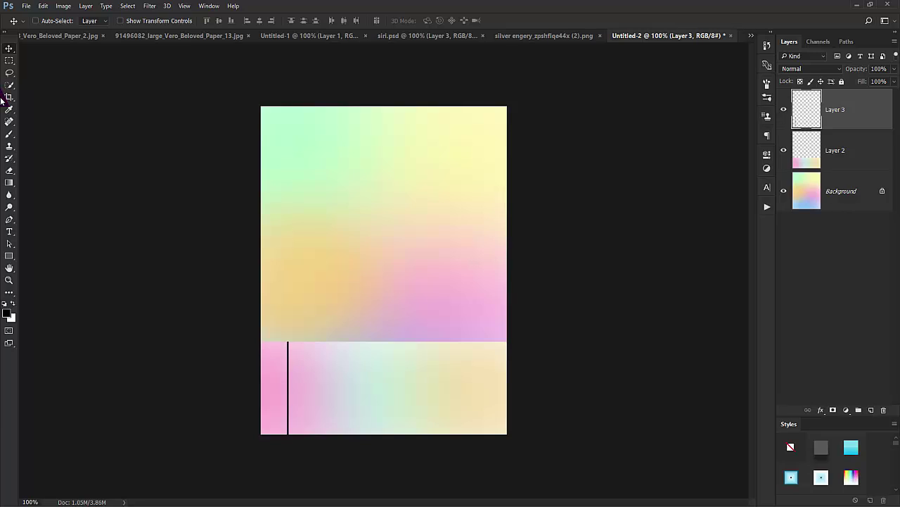
- Nudge the black line closer to the strip's left edge
key("Left")
key("Left")
key("Left")
key("Left")
key("Left")
key("Left")
key("Left")
key("Left")
key("Left")
key("Left")
key("Left")
key("Left")
key("Left")
key("Left")
key("Left")
key("Left")
key("Left")
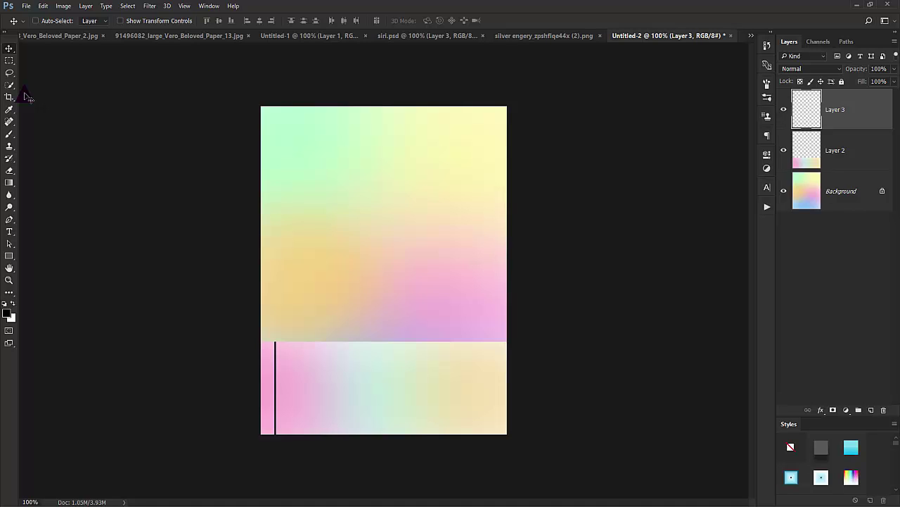
- Duplicate the black line's layer fifteen times
key("ctrl+j")
key("ctrl+j")
key("ctrl+j")
key("ctrl+j")
key("ctrl+j")
key("ctrl+j")
key("ctrl+j")
key("ctrl+j")
key("ctrl+j")
key("ctrl+j")
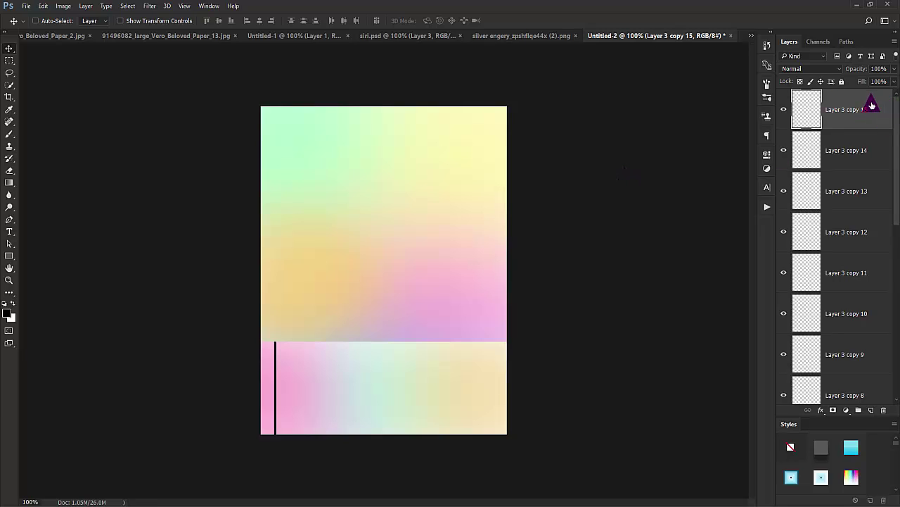
- Move the line on the topmost copy, Layer 3 copy 15, horizontally to near the strip's right edge
left_click_drag(895, 116, 895, 319)
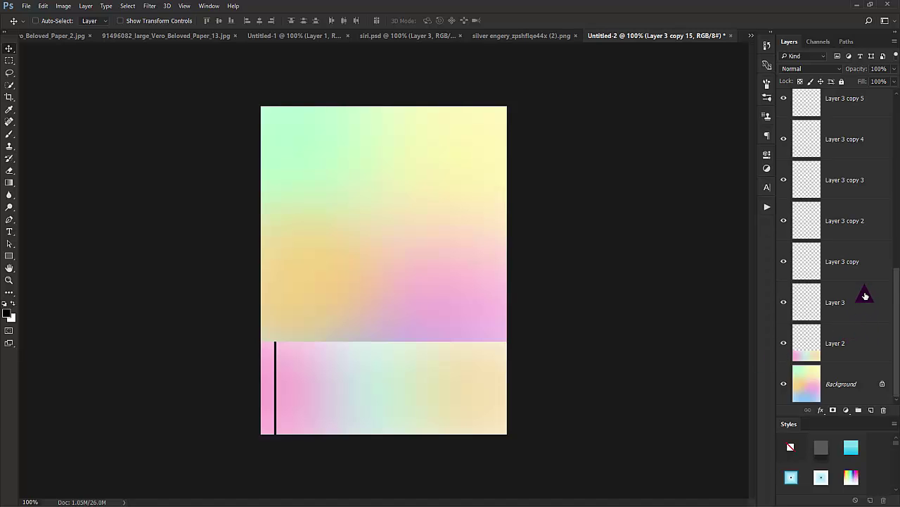
left_click(865, 295)
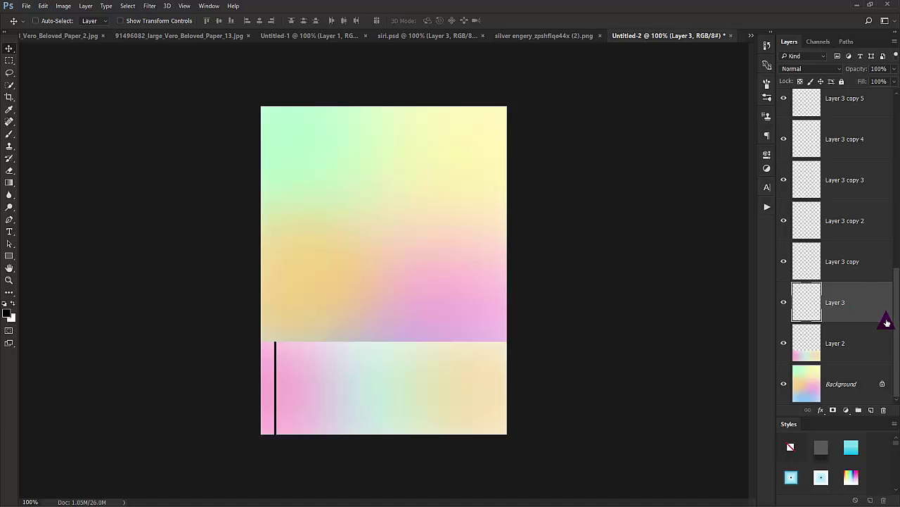
scroll(899, 340, "up", 10)
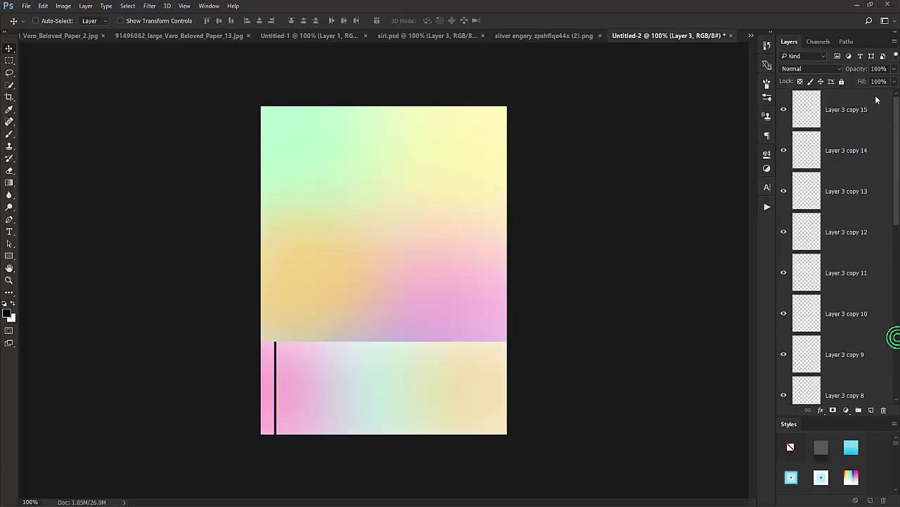
left_click(850, 109)
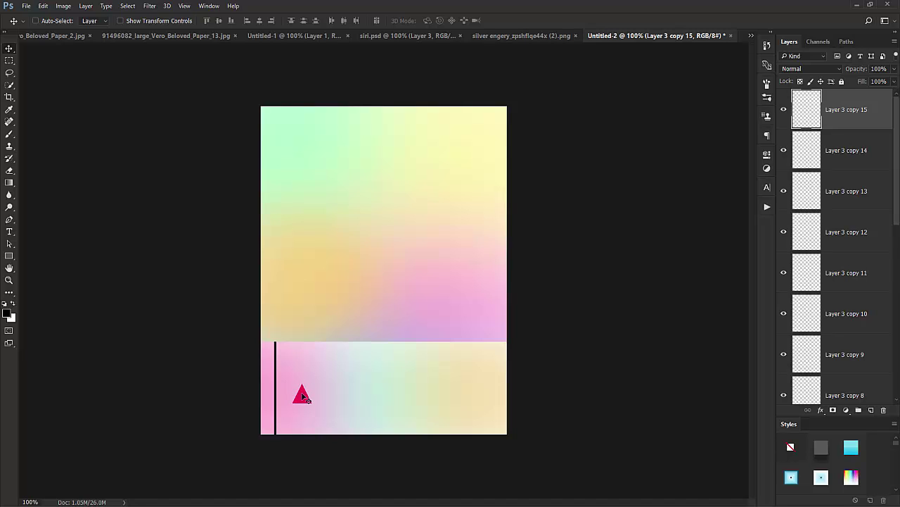
left_click_drag(302, 396, 522, 396)
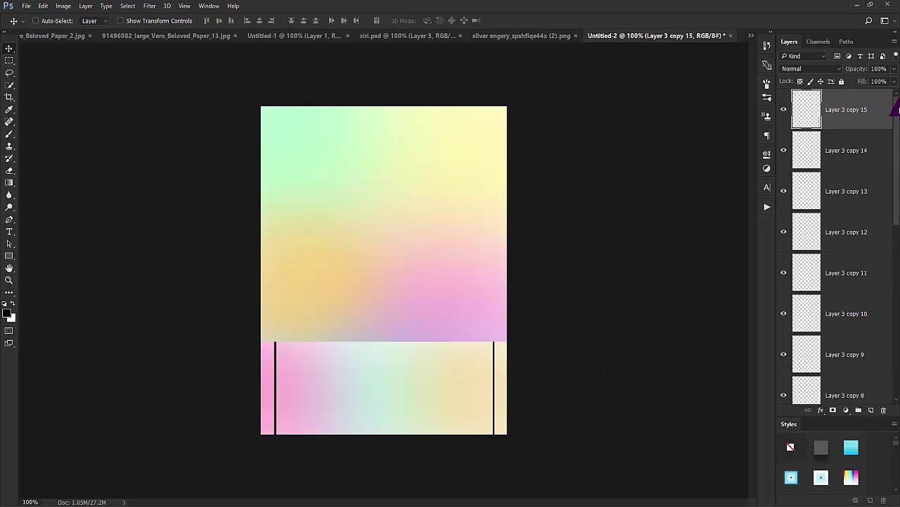
left_click_drag(896, 105, 894, 282)
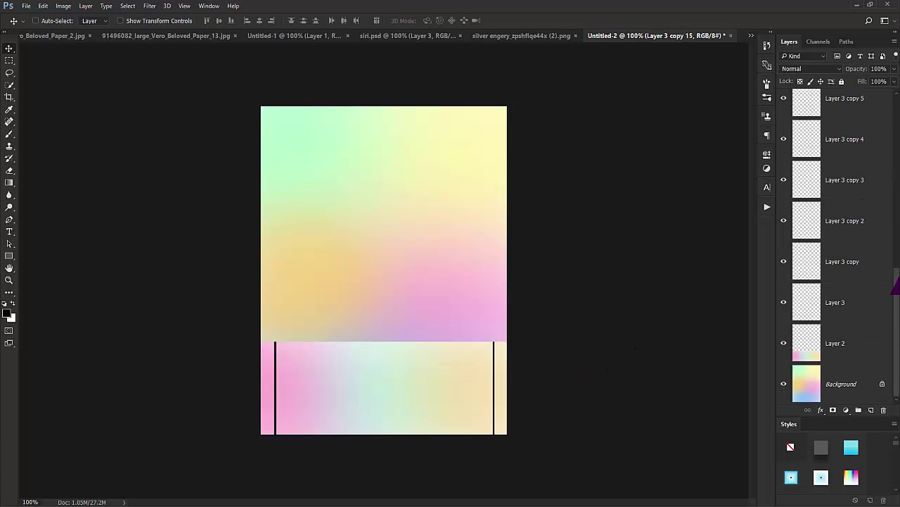
- Distribute all the black line layers evenly across the strip horizontally and merge them into one layer
left_click(859, 301, "shift")
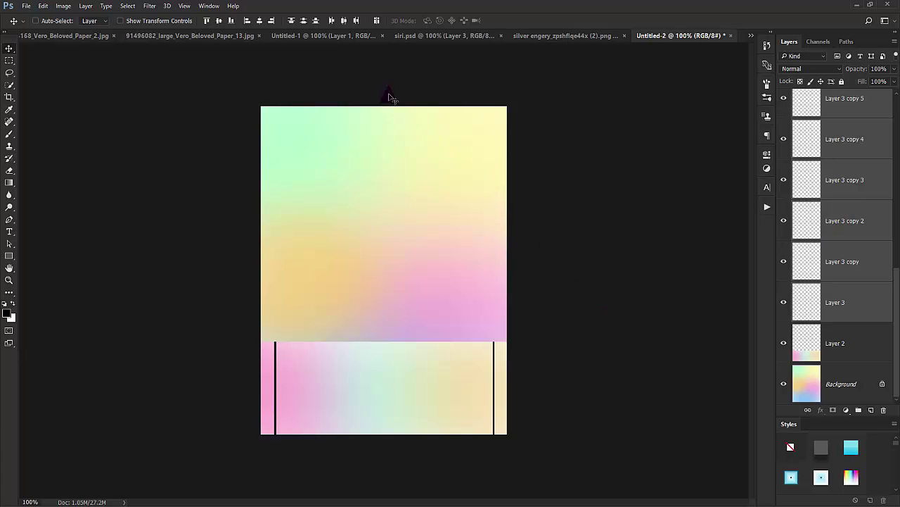
left_click(343, 20)
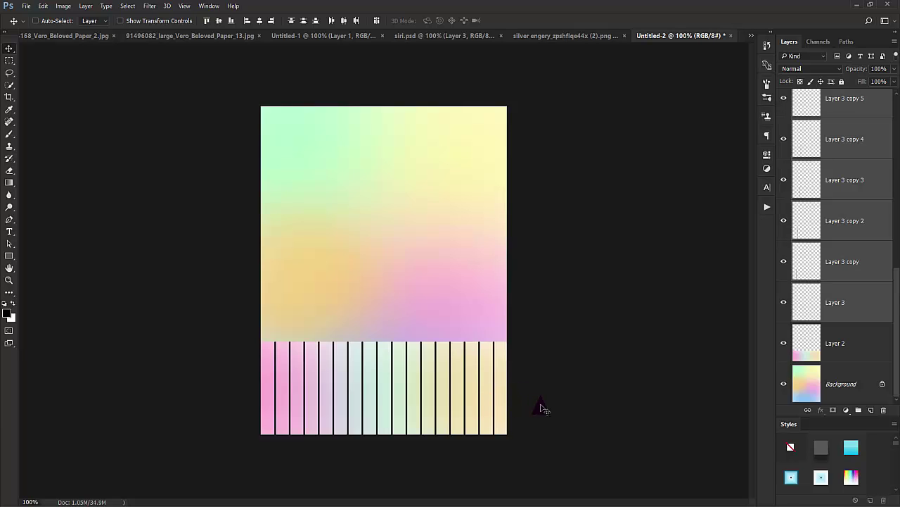
right_click(878, 180)
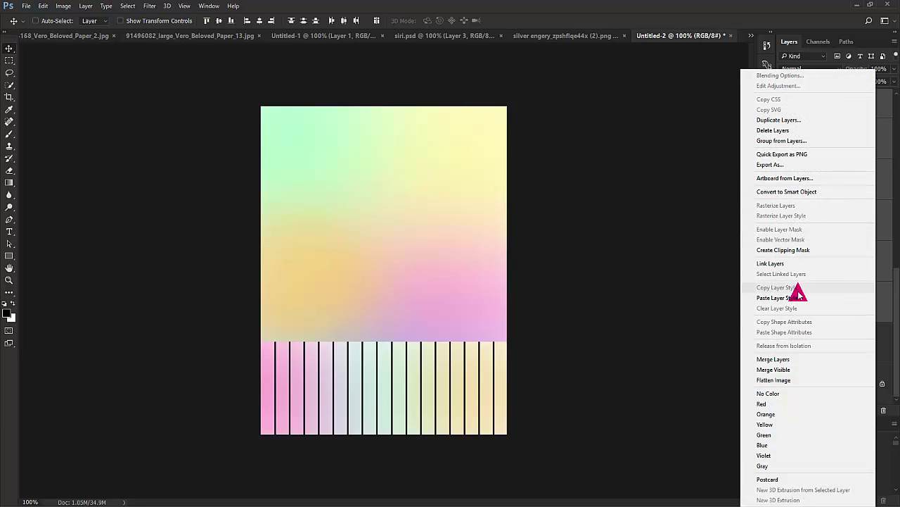
left_click(798, 359)
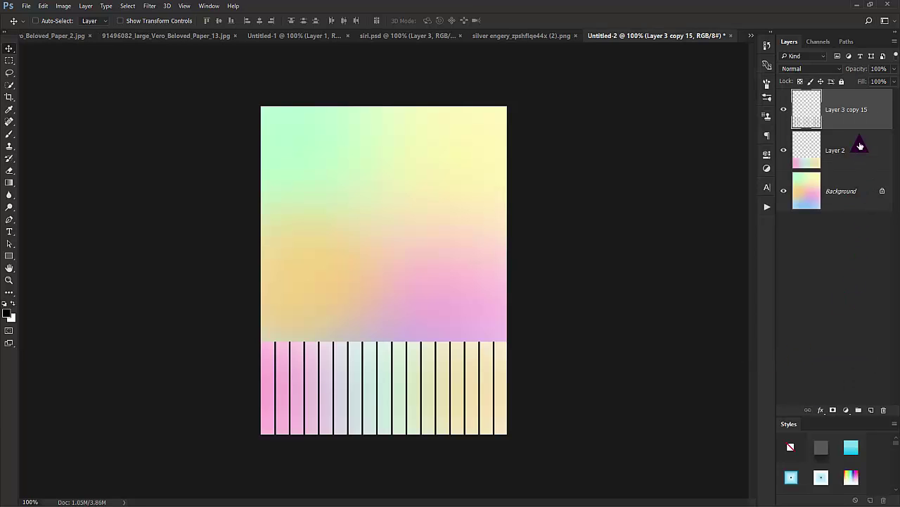
- Set the merged lines' blend mode to Overlay and merge them with the coloured strip on Layer 2
left_click(814, 68)
left_click(805, 179)
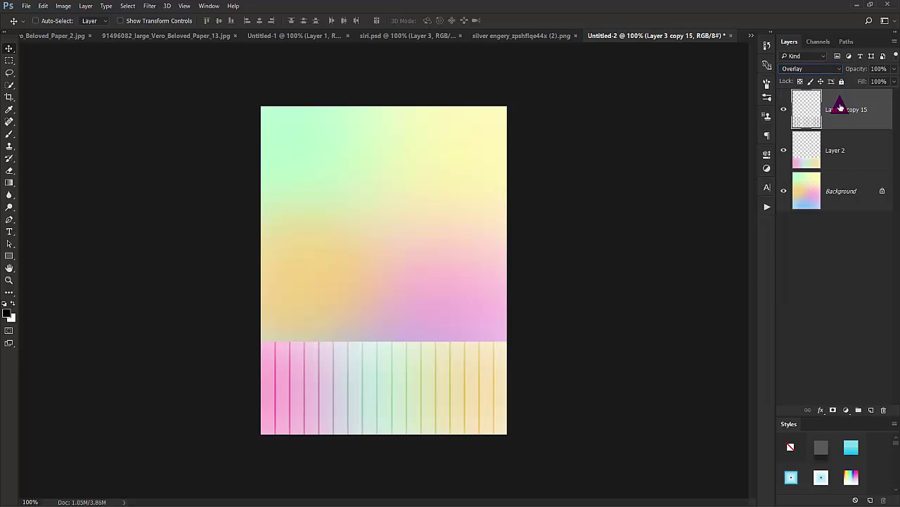
left_click(868, 147, "shift")
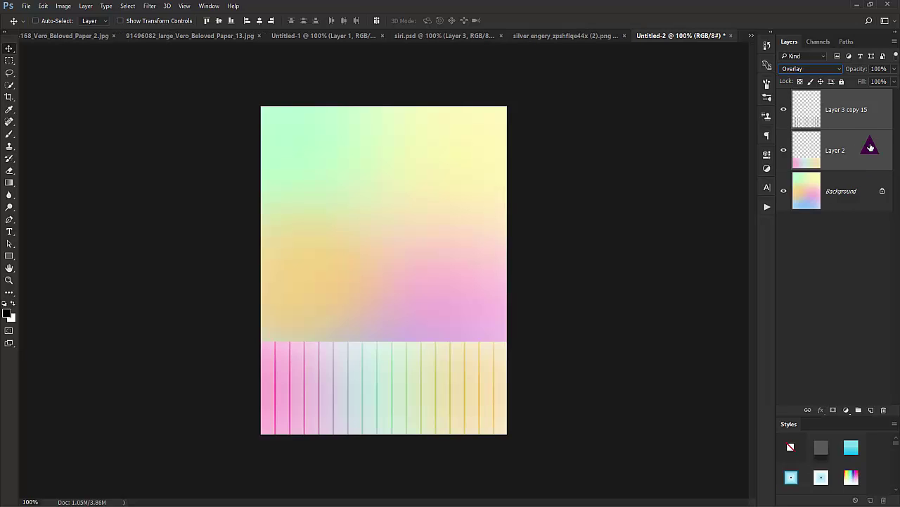
right_click(870, 147)
left_click(794, 359)
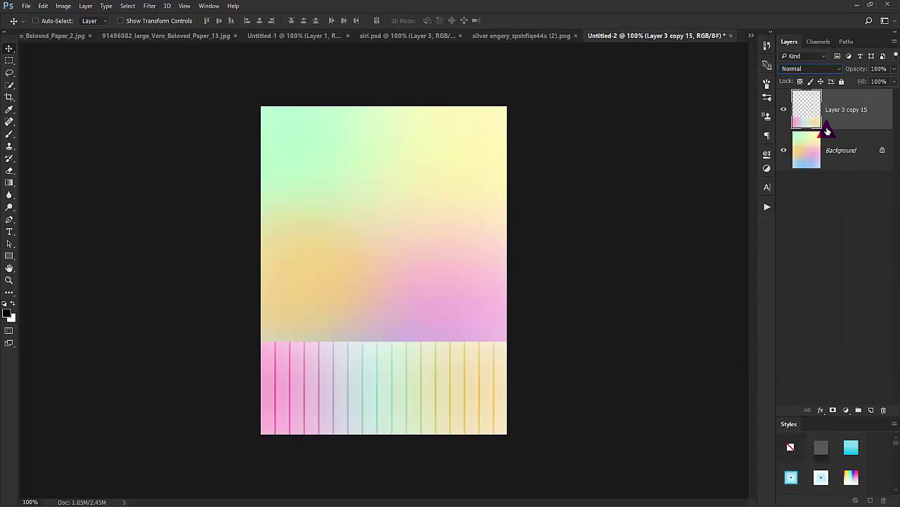
- Transform the strip into a floor in perspective, spreading its bottom corners far outward symmetrically and reducing its height to about 57%
key("ctrl+t")
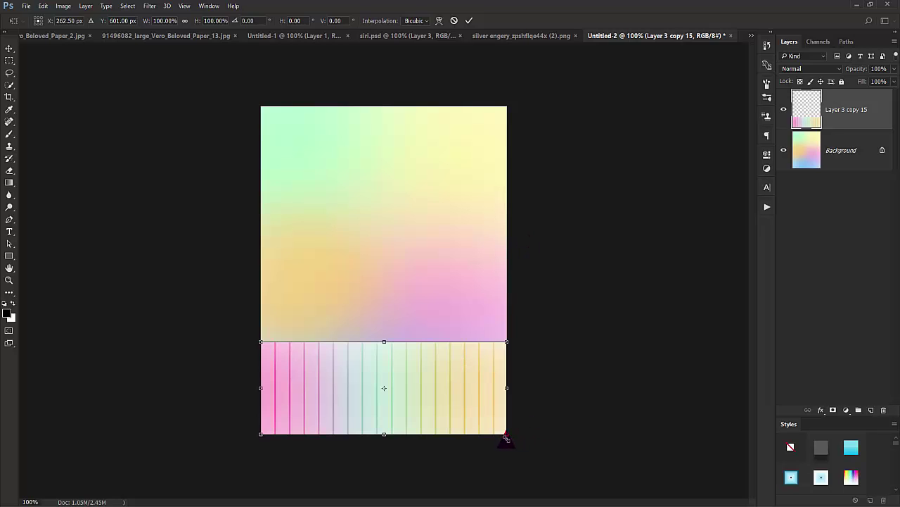
left_click_drag(508, 438, 747, 434)
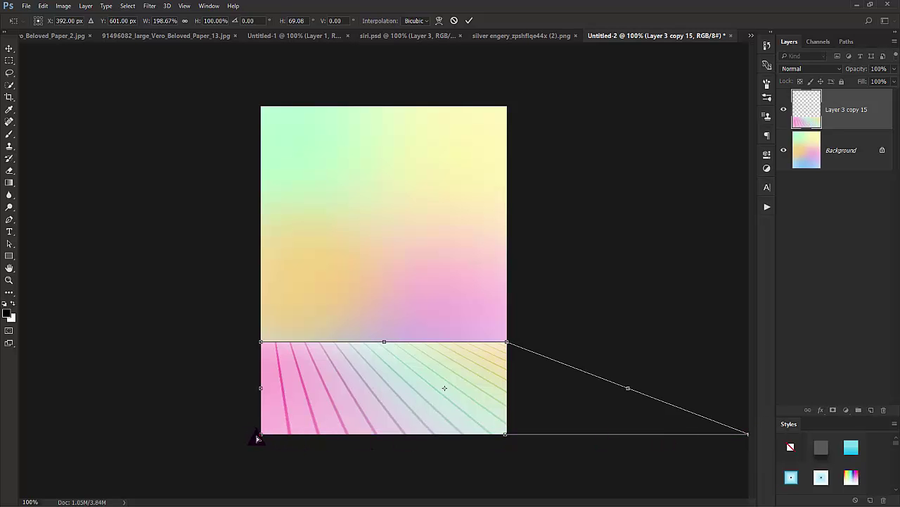
left_click_drag(262, 435, 12, 435)
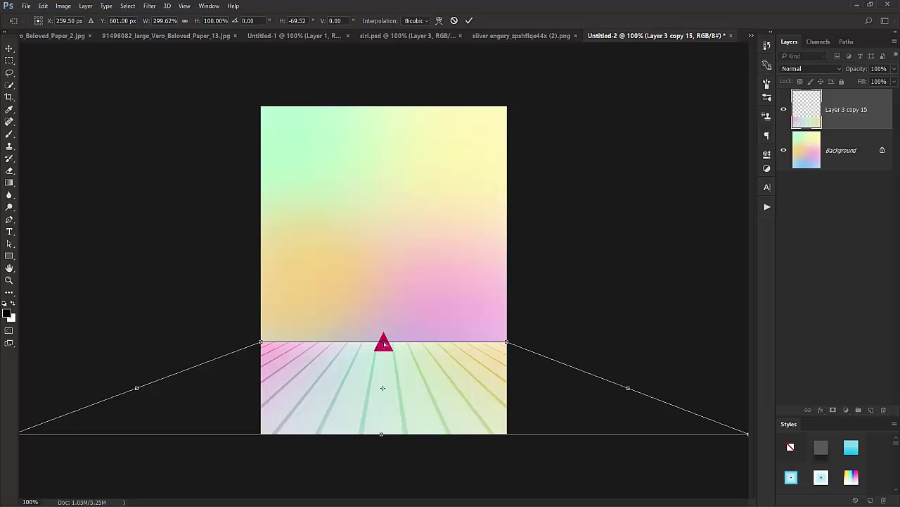
left_click_drag(383, 342, 383, 382)
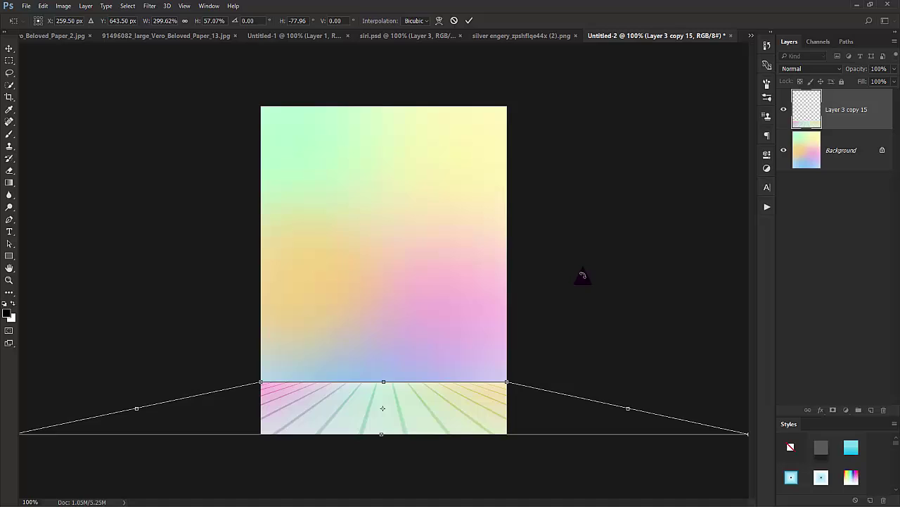
left_click(469, 20)
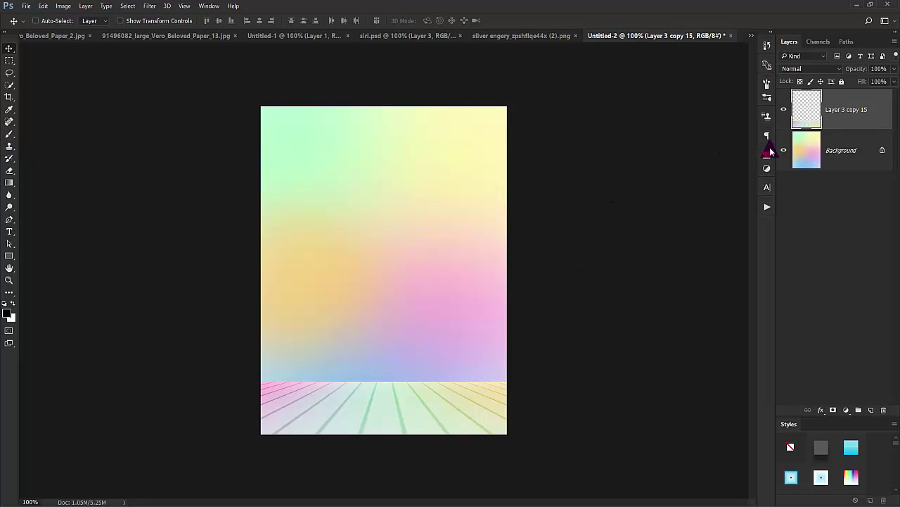
- Add a new layer on top and make an elliptical selection of about 523 x 112 px filling the floor area
left_click(871, 410)
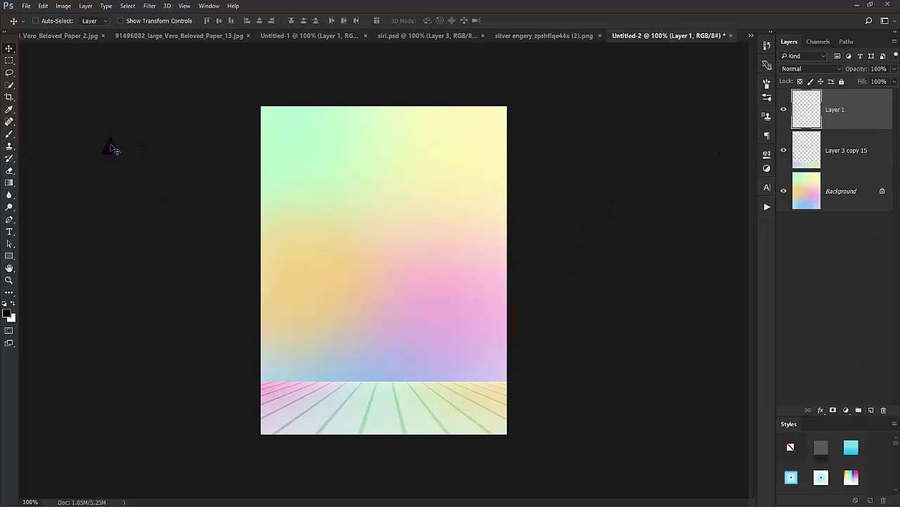
left_click(9, 61)
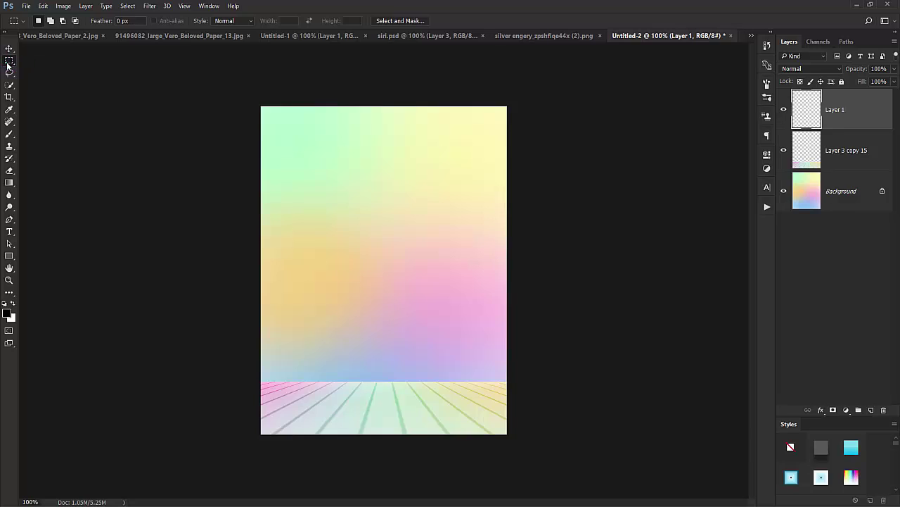
right_click(9, 61)
left_click(65, 71)
left_click_drag(272, 387, 273, 388)
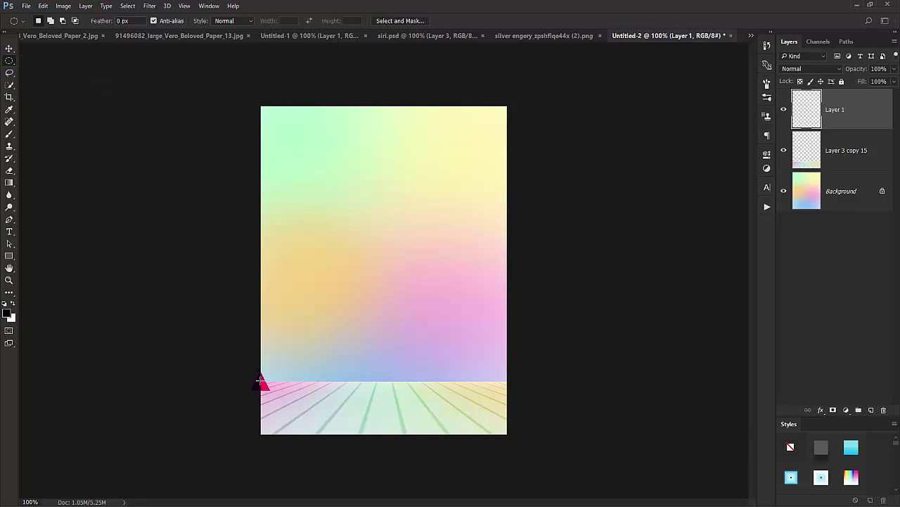
left_click_drag(260, 384, 503, 431)
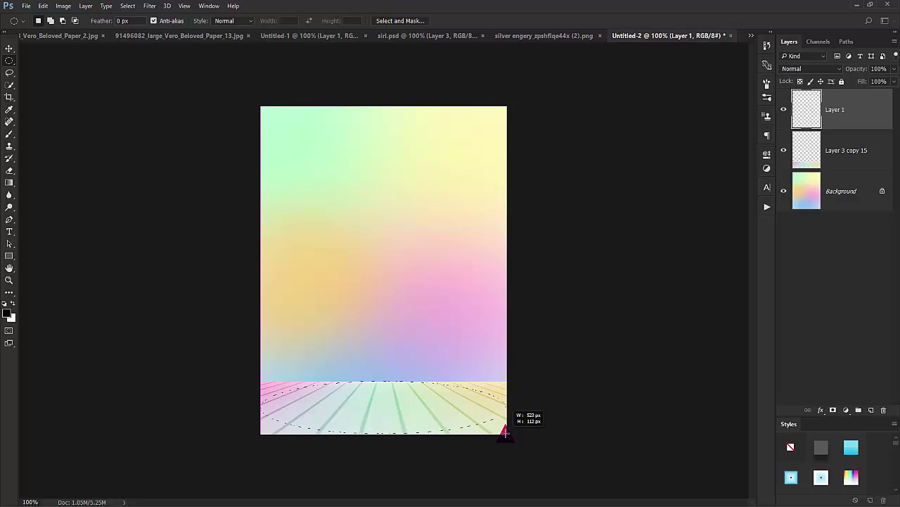
left_click_drag(505, 432, 507, 430)
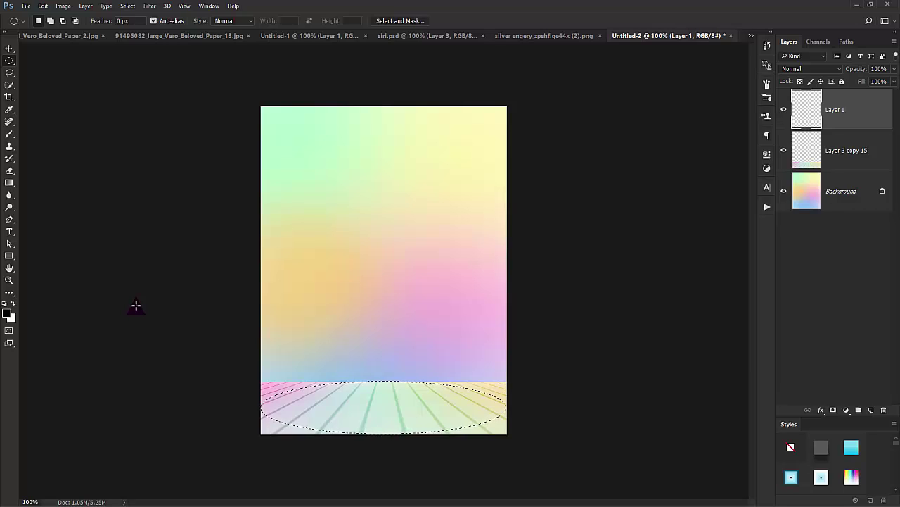
- Fill everything outside the ellipse with black on Layer 1, deselect, and clip the layer to the floor layer
key("shift")
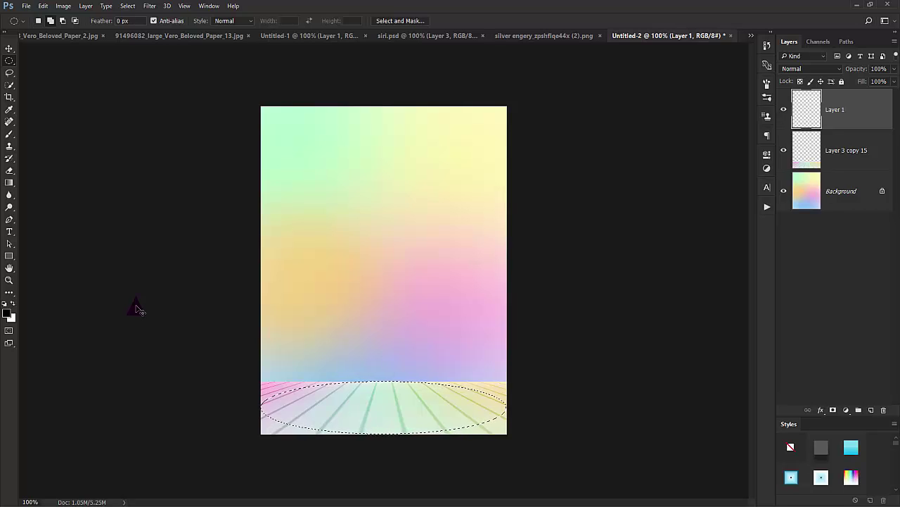
key("ctrl+shift+i")
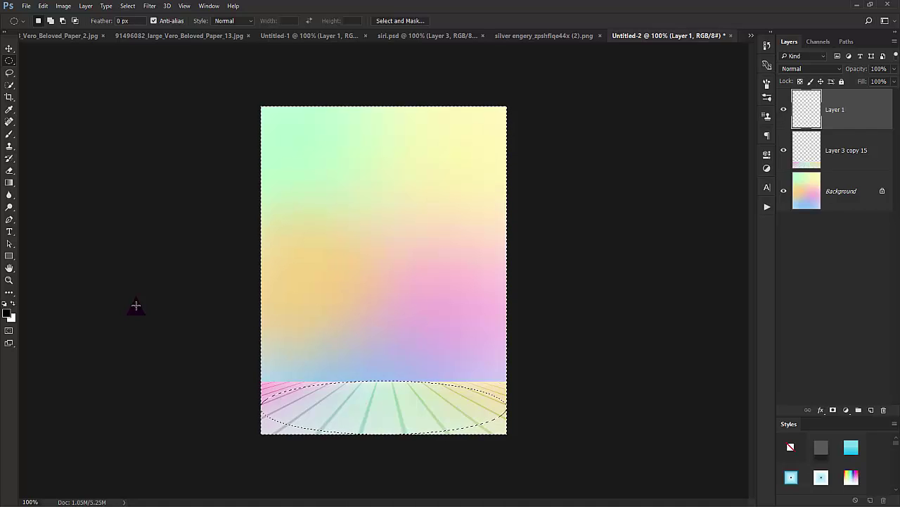
key("alt+BackSpace")
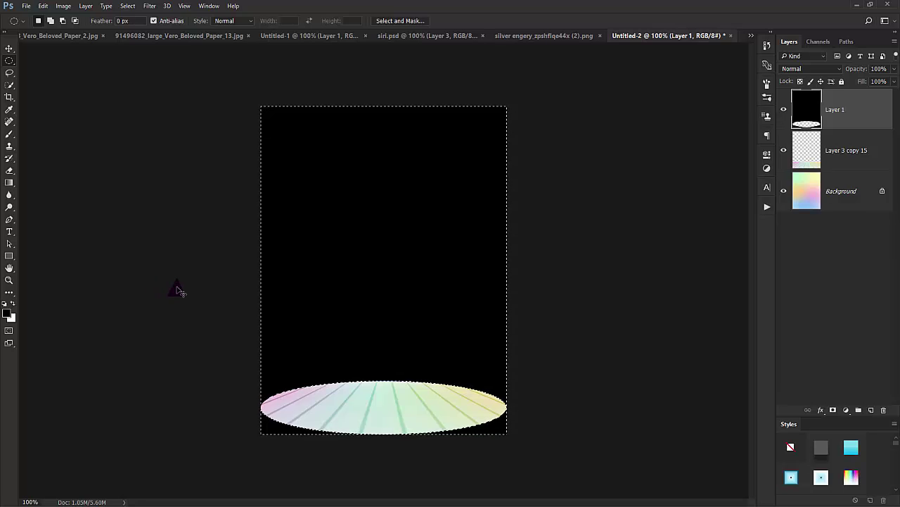
key("ctrl+d")
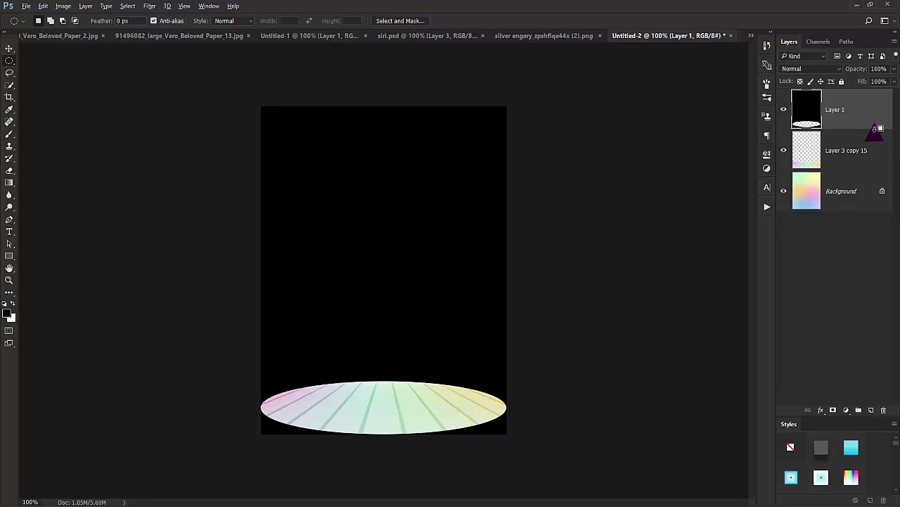
left_click_drag(878, 124, 876, 127)
left_click(878, 127, "alt")
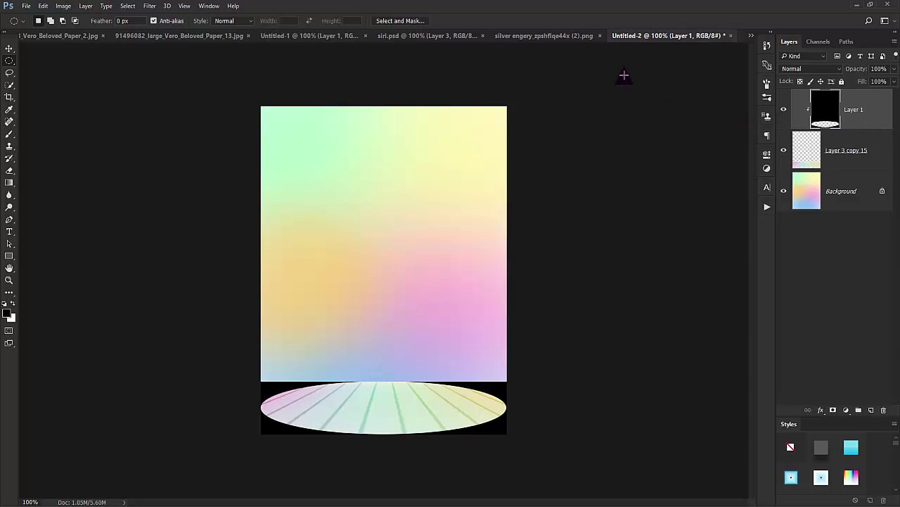
- Apply a Gaussian Blur with a radius of 24.9 pixels to the black vignette on Layer 1
left_click(150, 7)
mouse_move(152, 111)
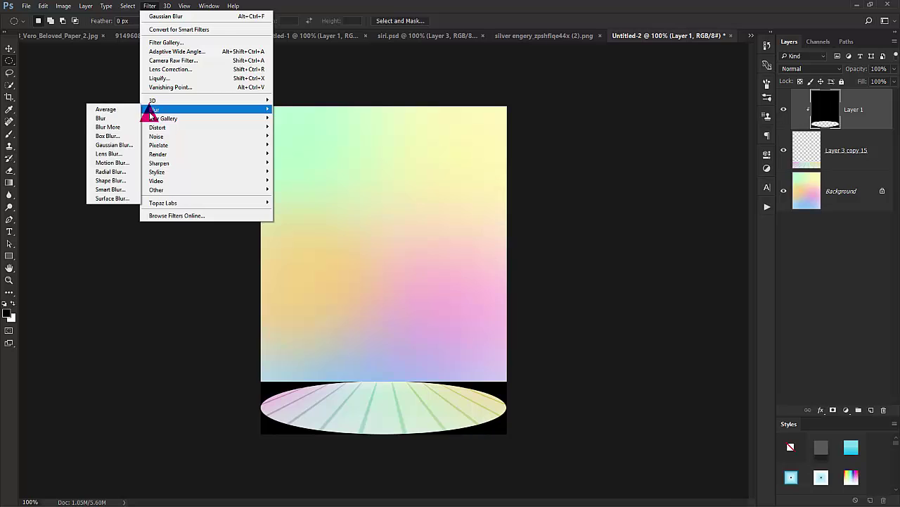
left_click(117, 145)
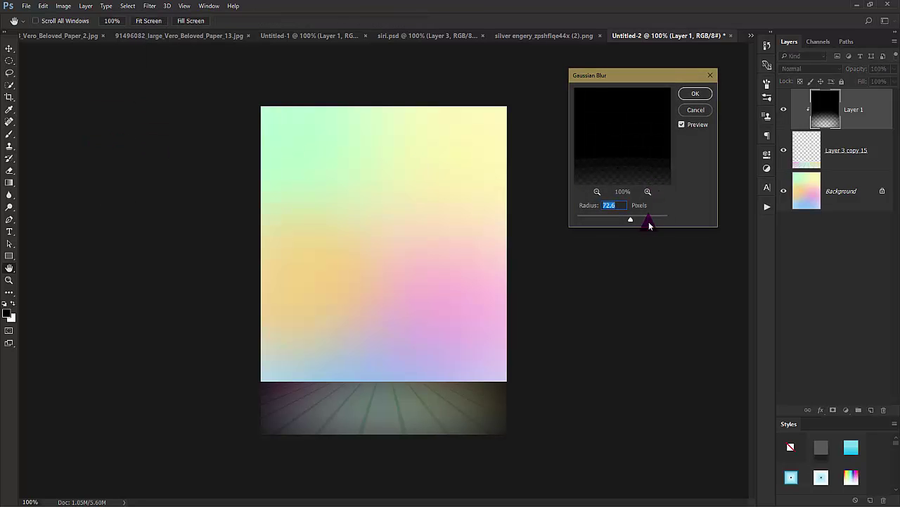
left_click_drag(620, 221, 617, 221)
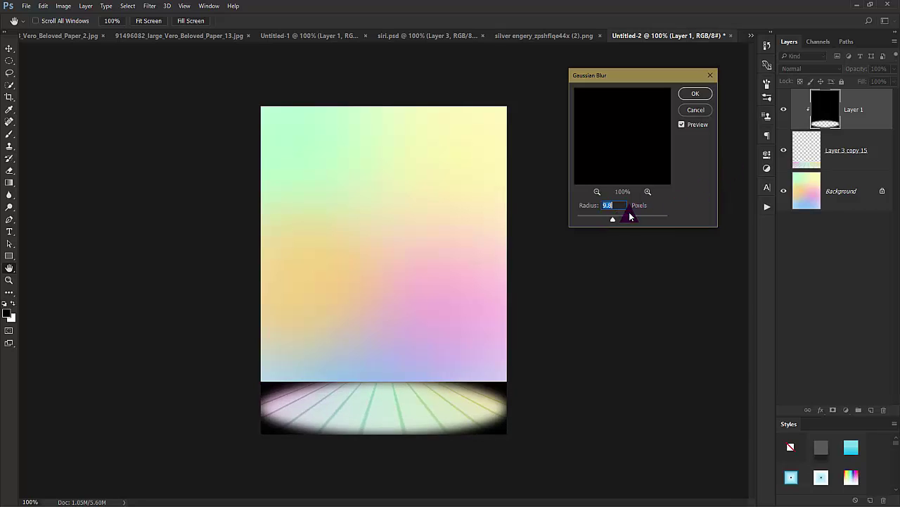
left_click(619, 221)
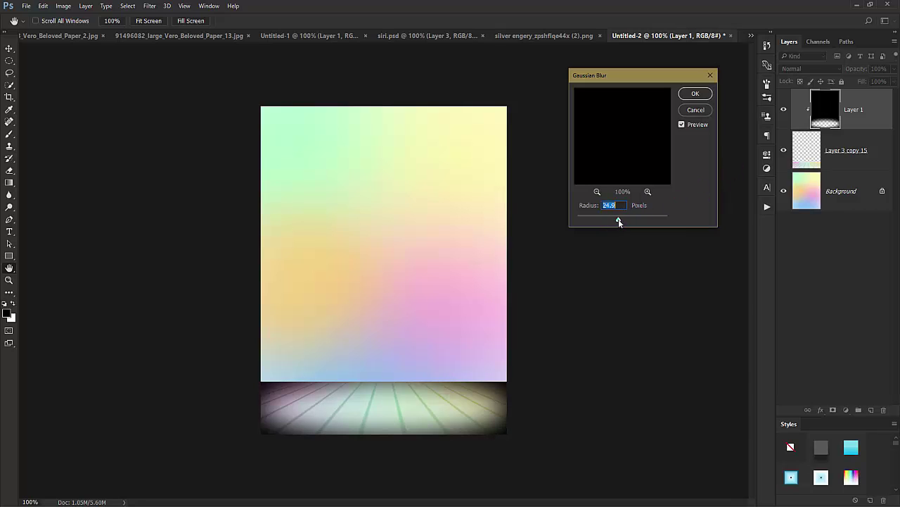
left_click(704, 93)
left_click_drag(859, 76, 842, 70)
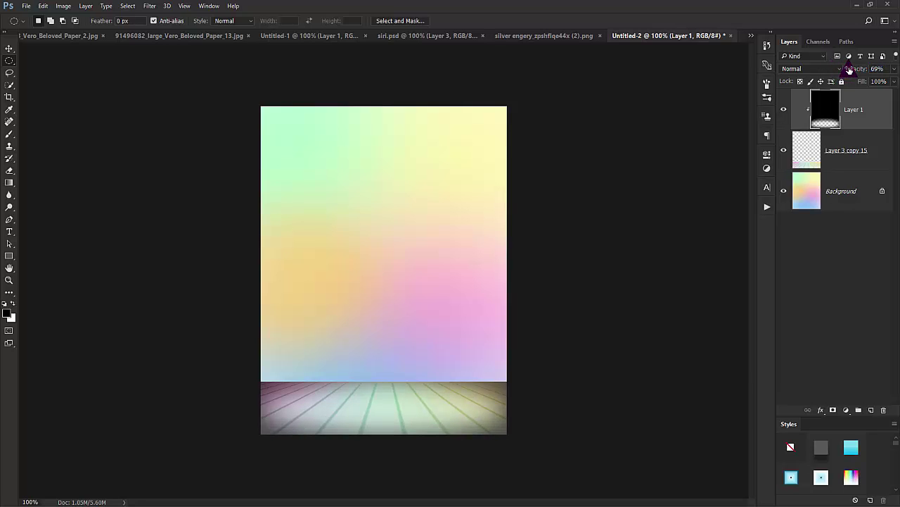
key("ctrl+z")
left_click(812, 69)
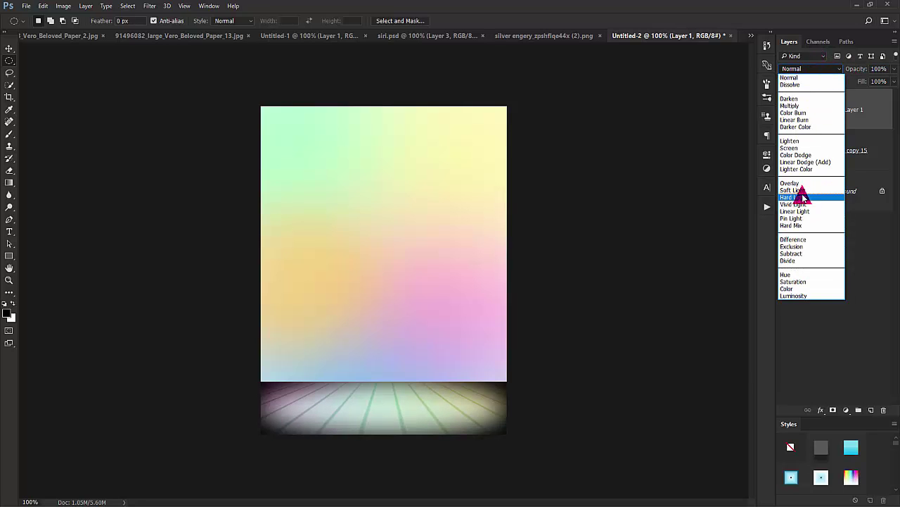
left_click(795, 182)
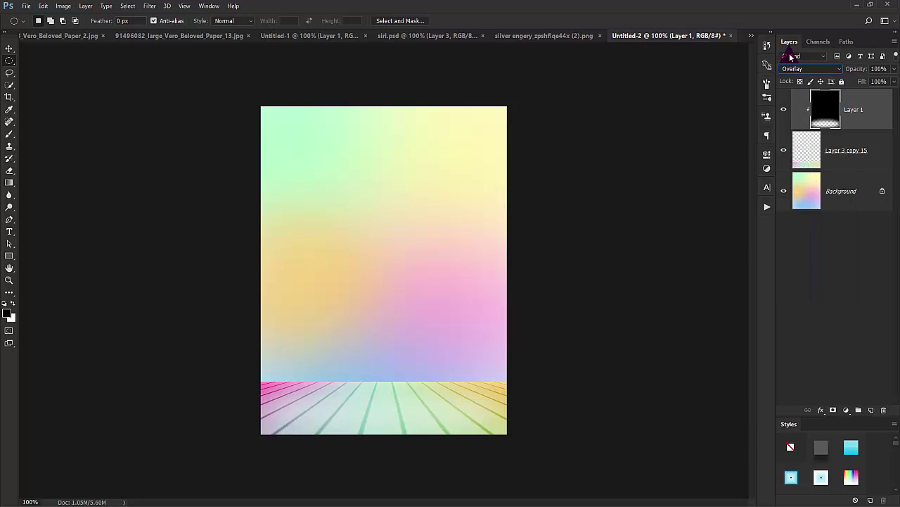
scroll(794, 70, "up", 2)
scroll(795, 70, "up", 7)
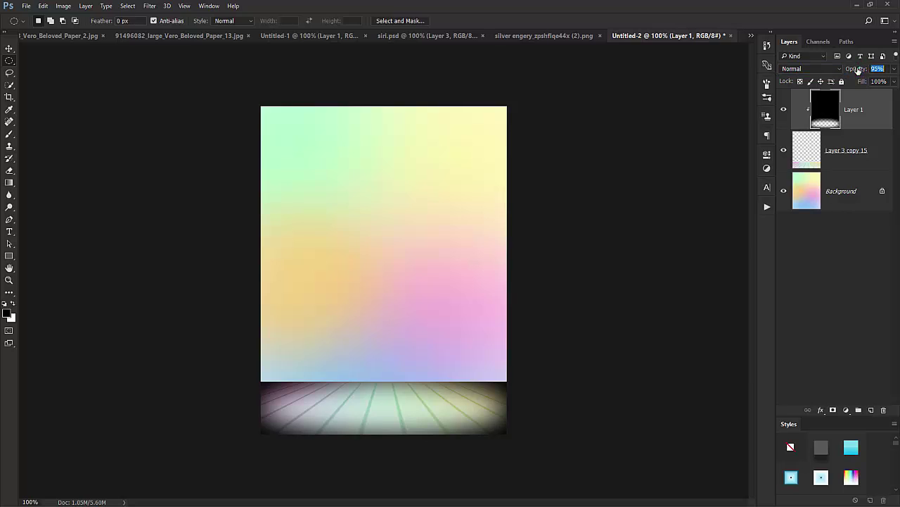
- Reduce the opacity of the floor's vignette layer, Layer 1, to 65%
left_click_drag(856, 69, 841, 73)
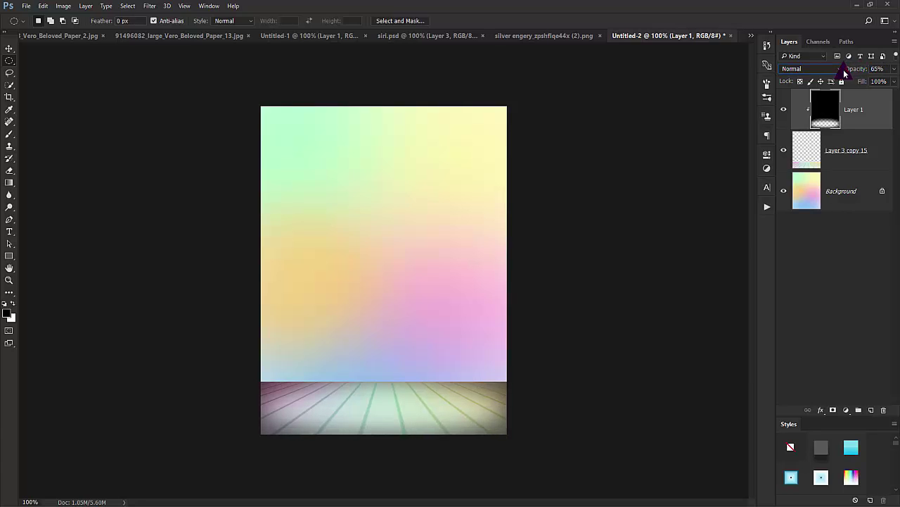
- Add a new layer directly above the Background and make an elliptical selection spanning the whole wall area above the floor
left_click(875, 188)
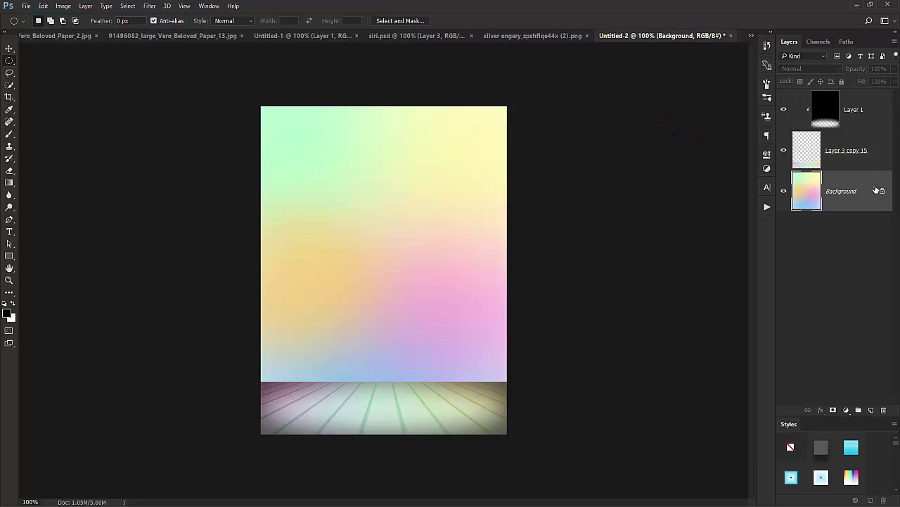
left_click(872, 412)
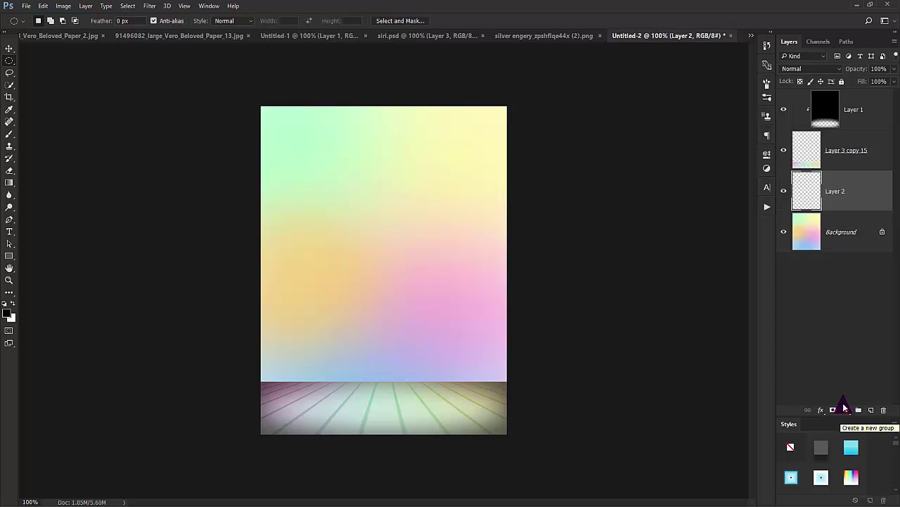
left_click_drag(296, 145, 269, 113)
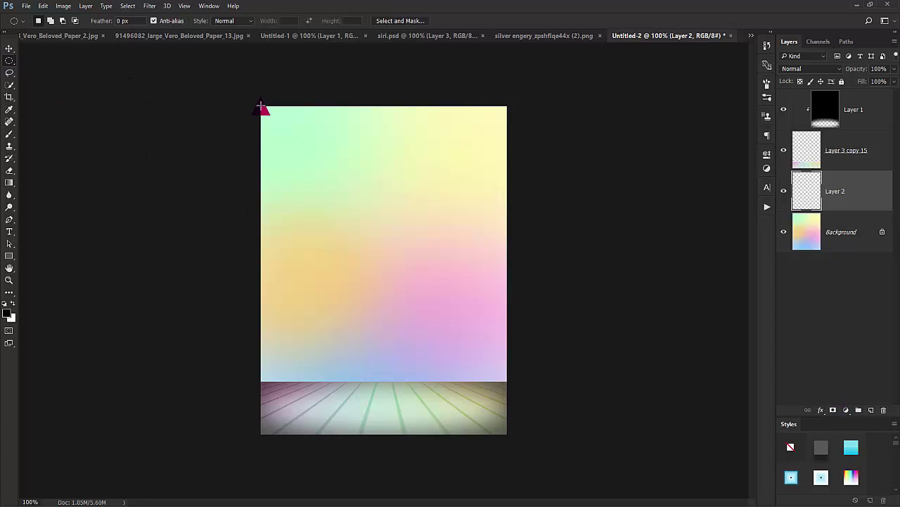
left_click_drag(261, 106, 505, 380)
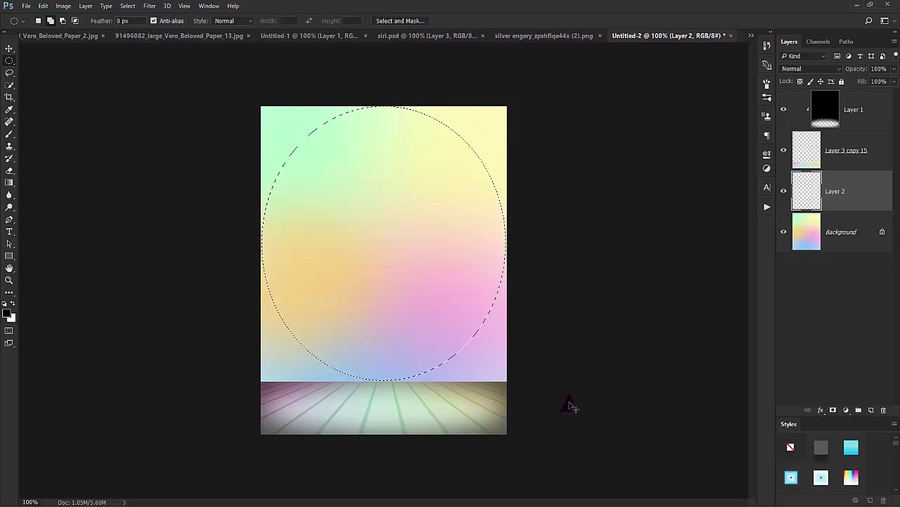
- Fill everything outside the wall's ellipse with black on Layer 2, and deselect
key("ctrl+shift+i")
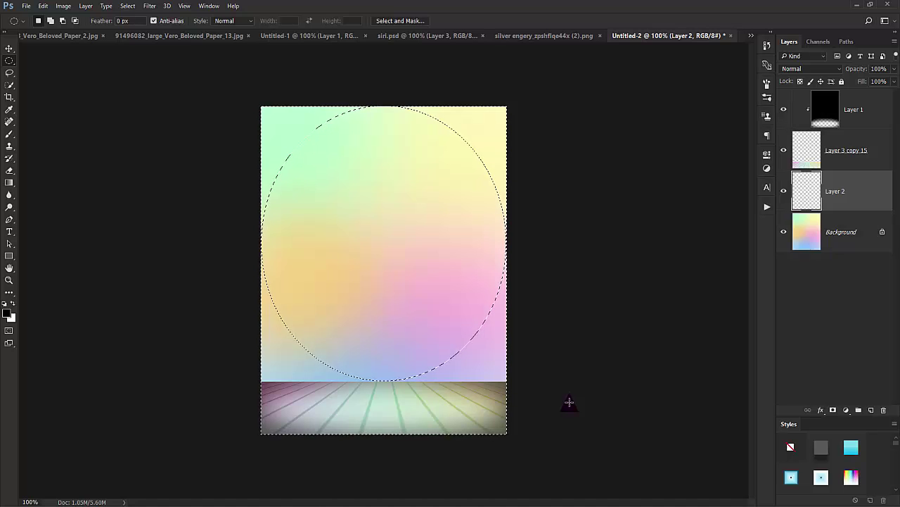
key("alt+BackSpace")
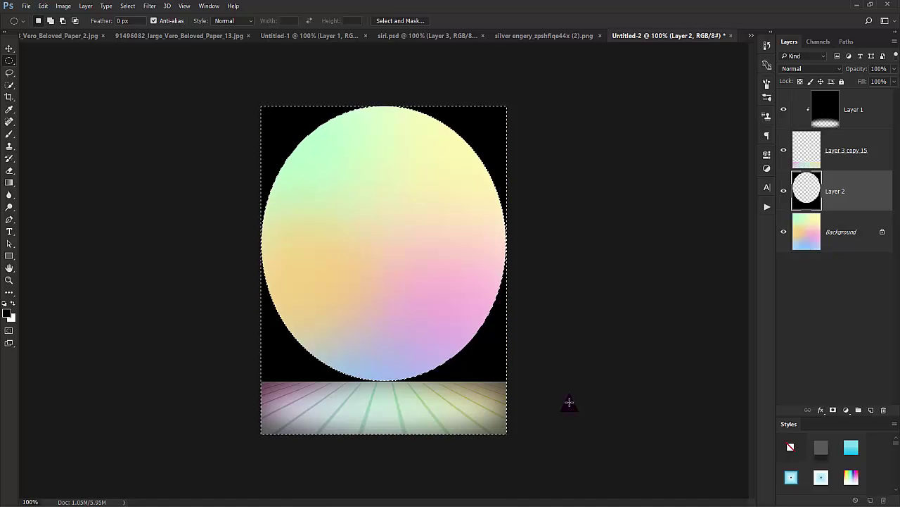
key("ctrl+d")
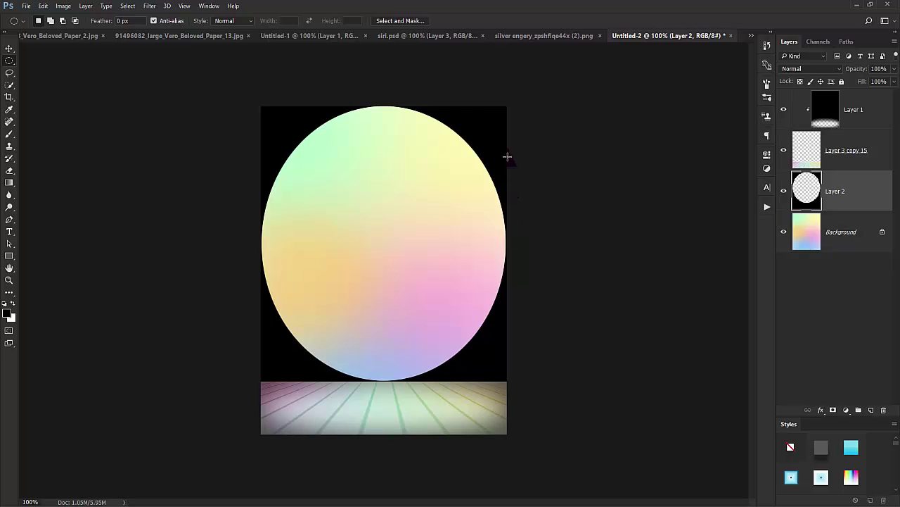
- Apply a Gaussian Blur with a radius of 61.1 pixels to Layer 2's black vignette and reduce the layer's opacity to 65%
left_click(136, 6)
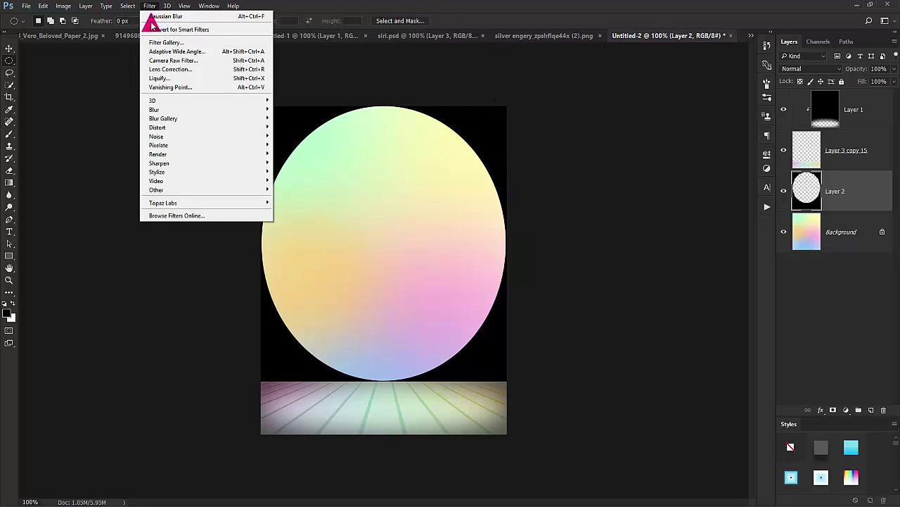
mouse_move(152, 111)
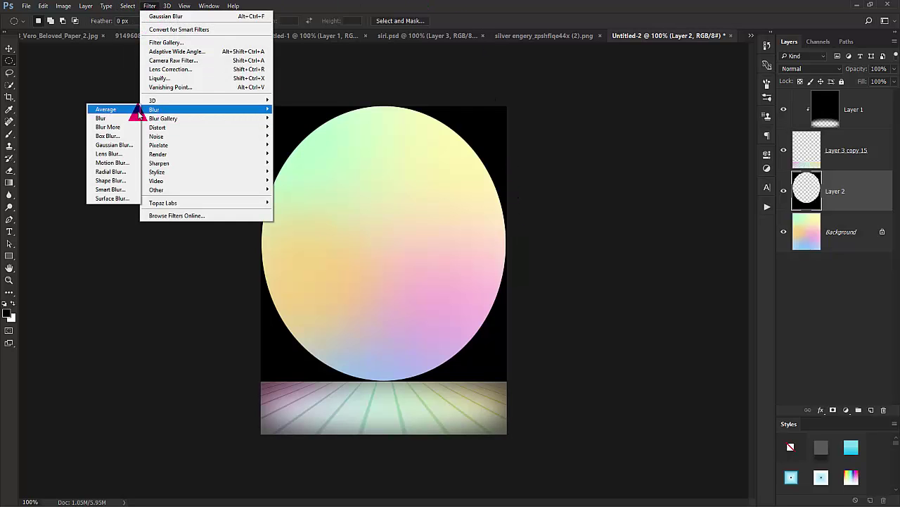
left_click(121, 143)
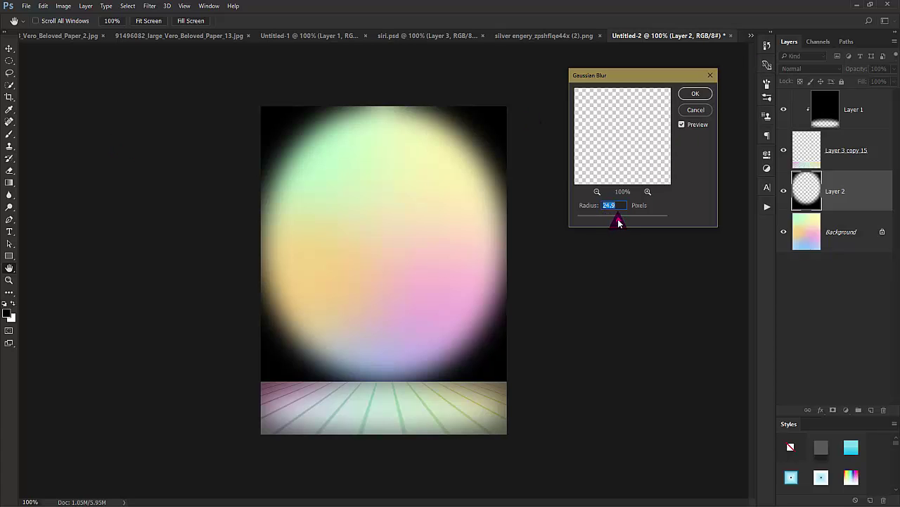
left_click_drag(625, 221, 627, 221)
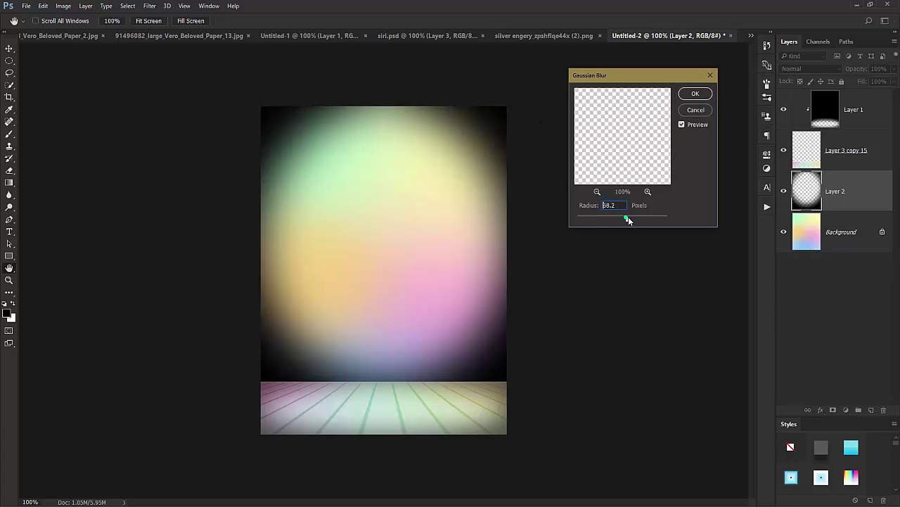
left_click(703, 95)
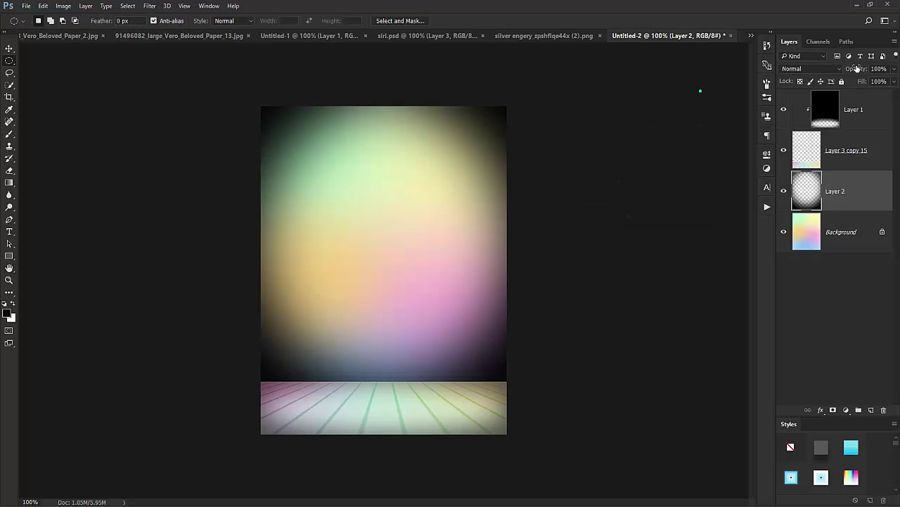
left_click_drag(855, 71, 841, 72)
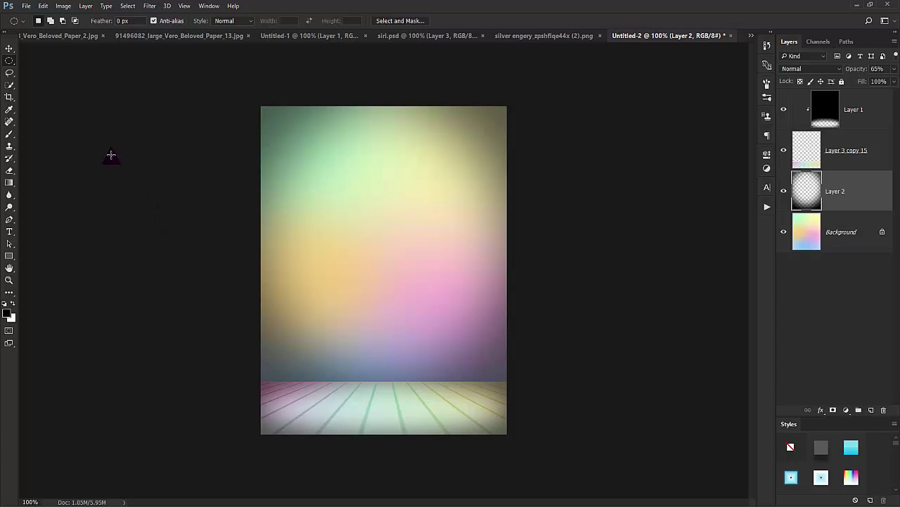
- Stamp a single bright pink dot with a hard 250 px brush near the canvas center on a new layer above Layer 2
left_click(9, 134)
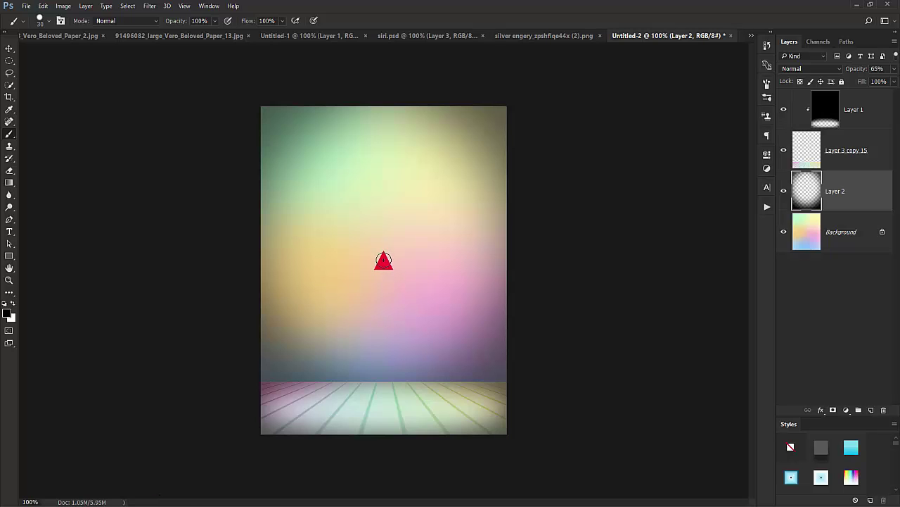
mouse_move(375, 252)
left_mouse_down()
mouse_move(436, 252)
mouse_move(416, 251)
left_mouse_up()
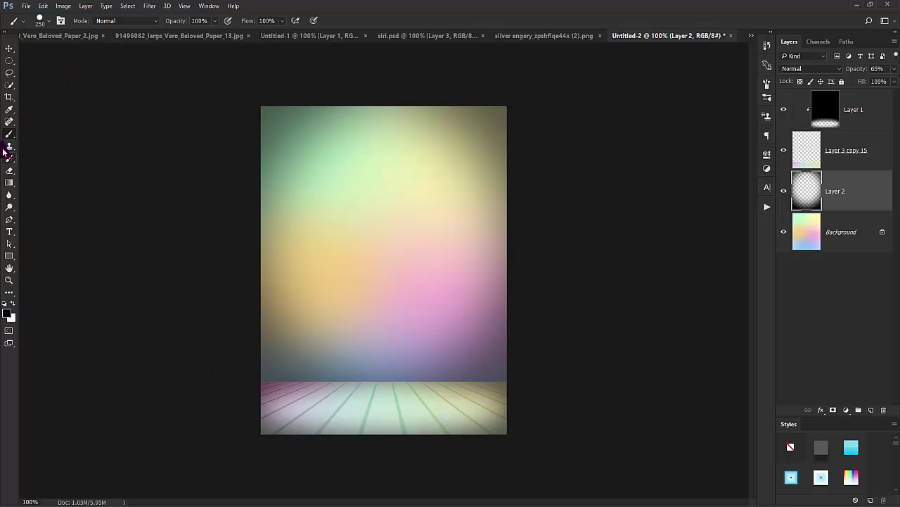
left_click(8, 313)
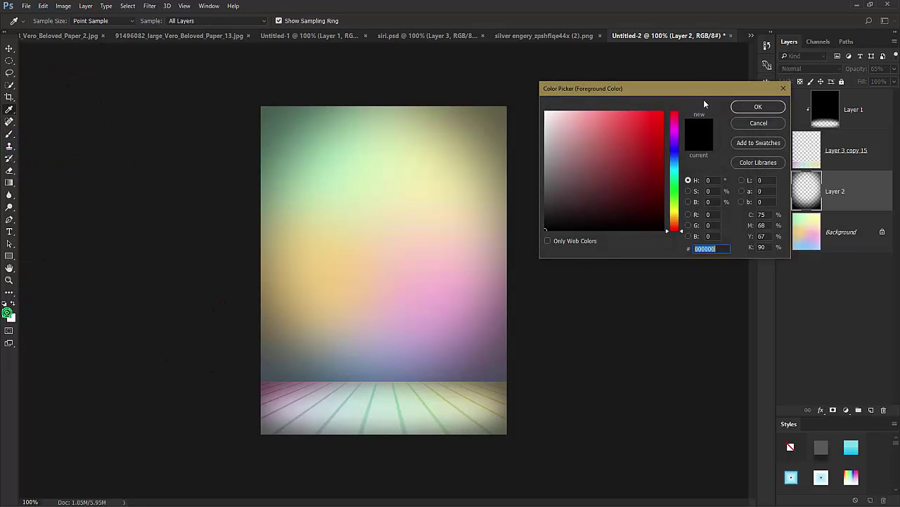
left_click(676, 124)
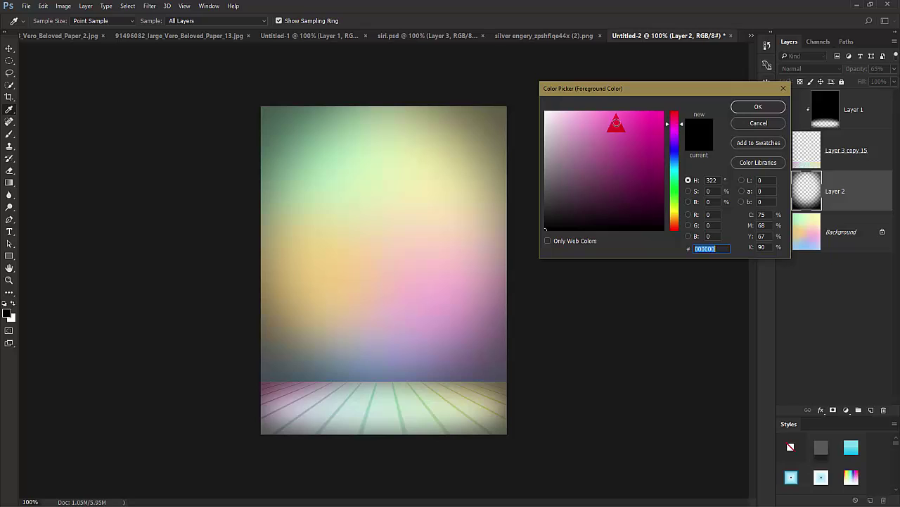
mouse_move(616, 123)
left_mouse_down()
mouse_move(595, 105)
mouse_move(607, 96)
left_mouse_up()
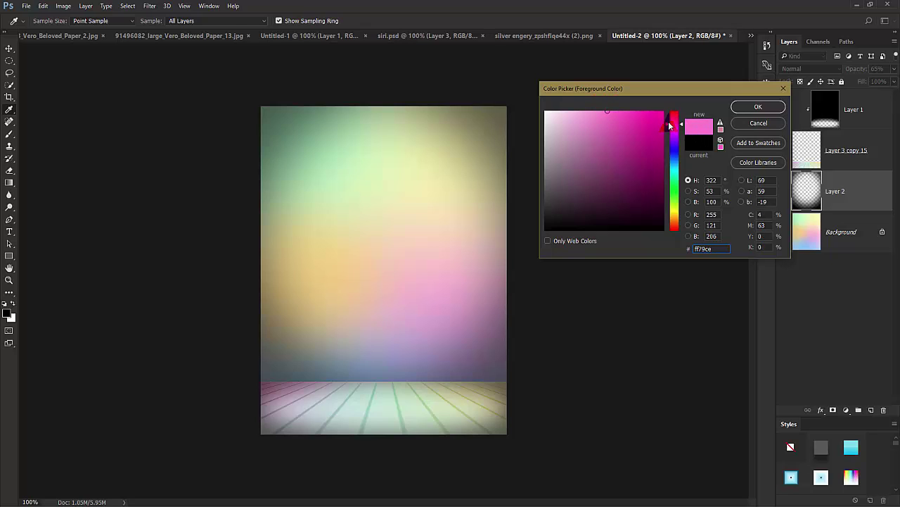
left_click(618, 117)
left_click(758, 107)
key("b")
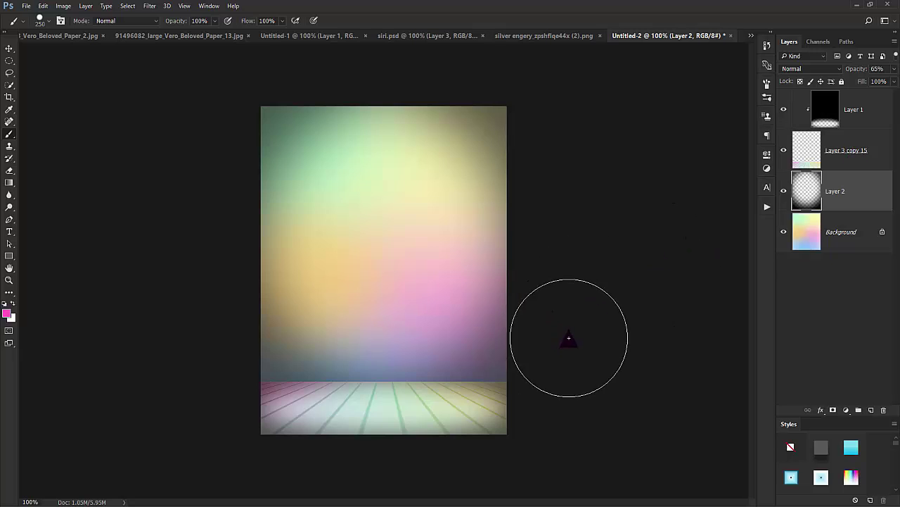
left_click(871, 410)
left_click(397, 244)
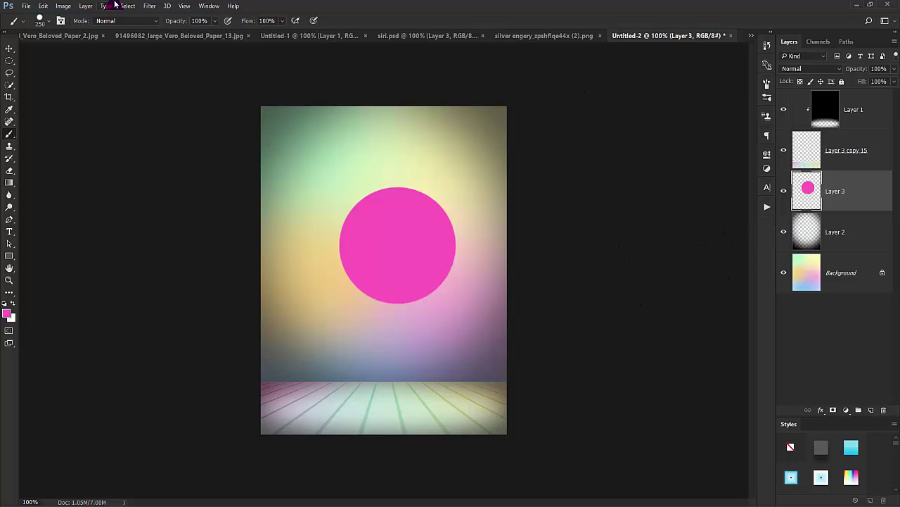
- Apply a Gaussian Blur with a radius of 84.1 pixels to the pink dot on Layer 3
left_click(149, 5)
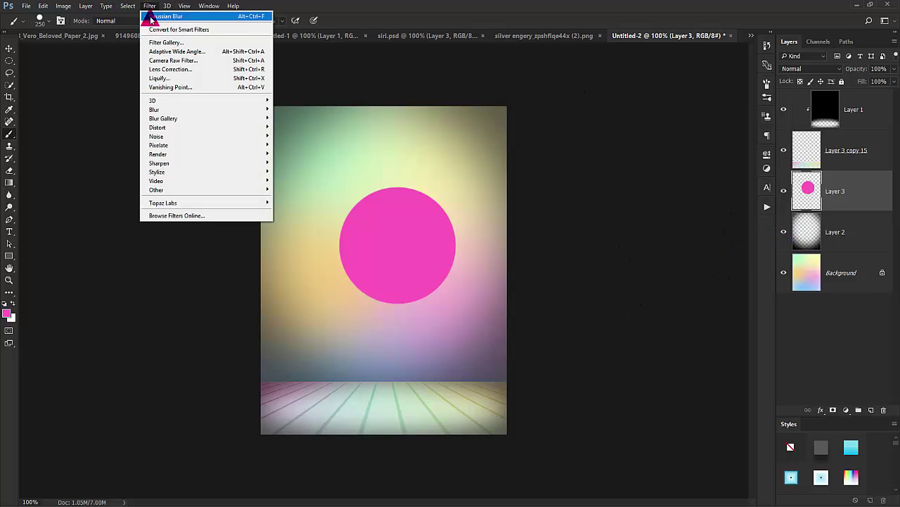
mouse_move(154, 111)
left_click(113, 145)
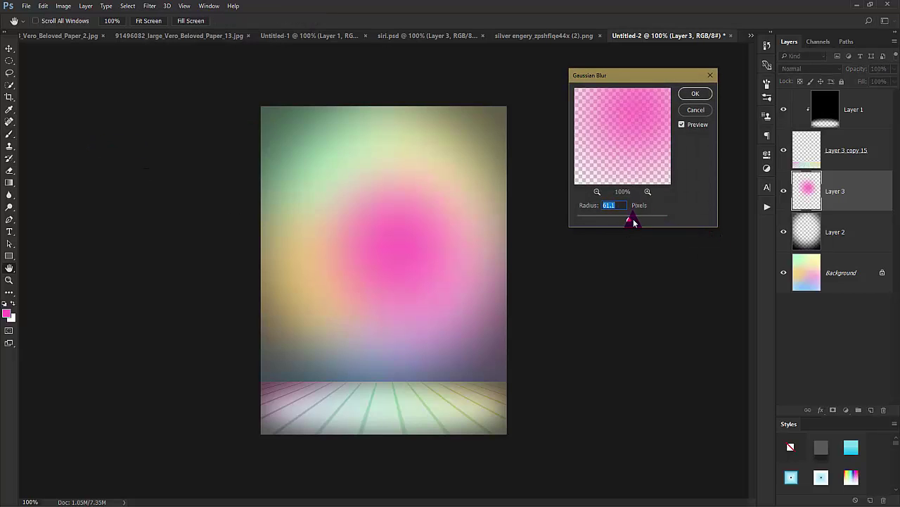
left_click_drag(629, 220, 633, 221)
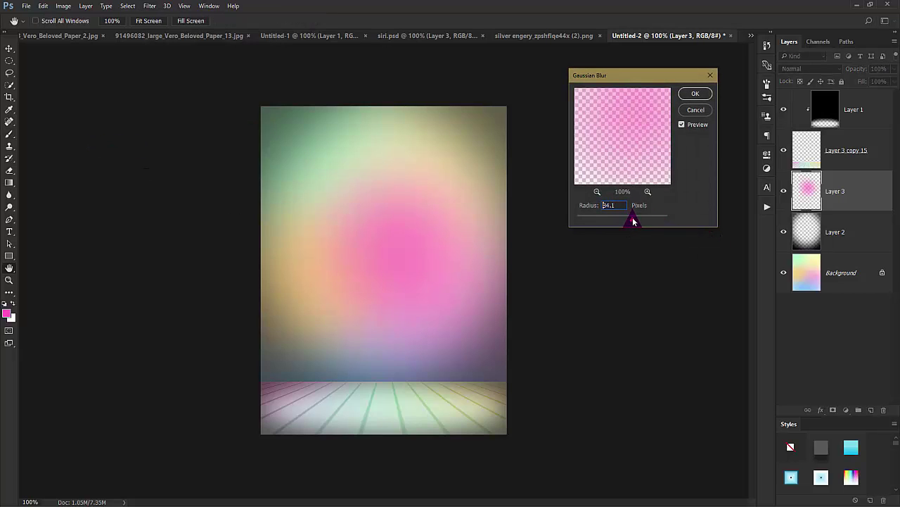
left_click(695, 93)
key("b")
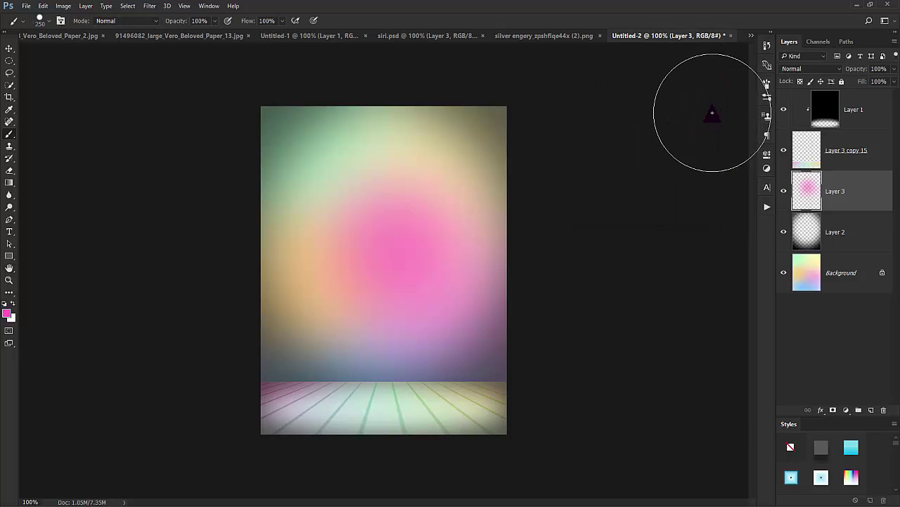
- Move the blurred pink glow down behind the floor and scale it to about 171% width and 88% height
key("ctrl+t")
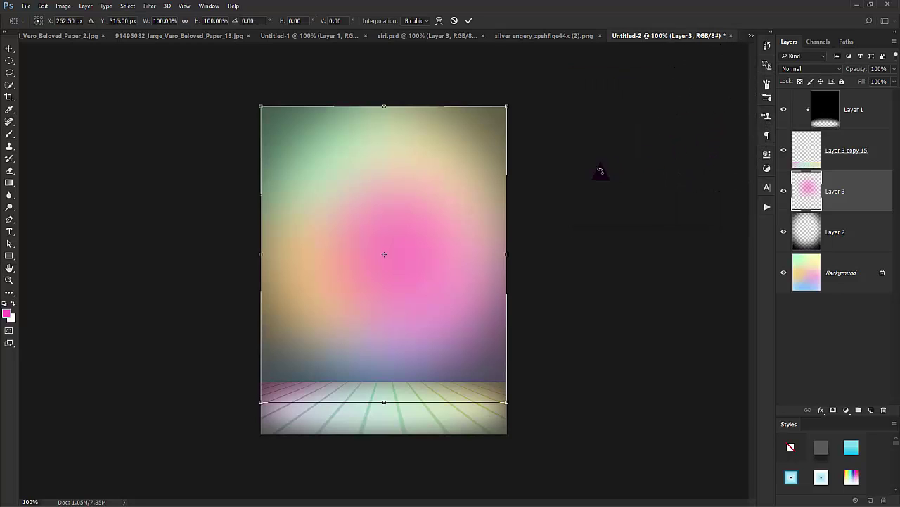
left_click_drag(420, 174, 410, 316)
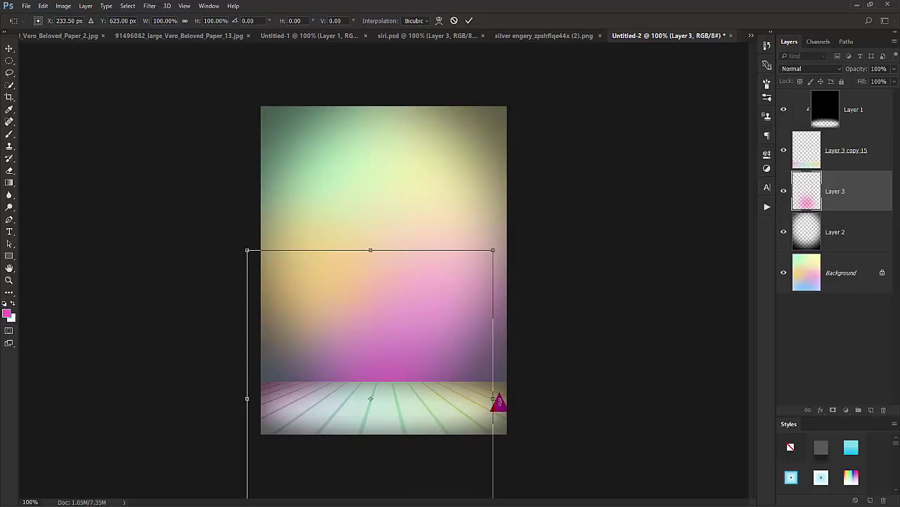
left_click_drag(498, 401, 567, 398)
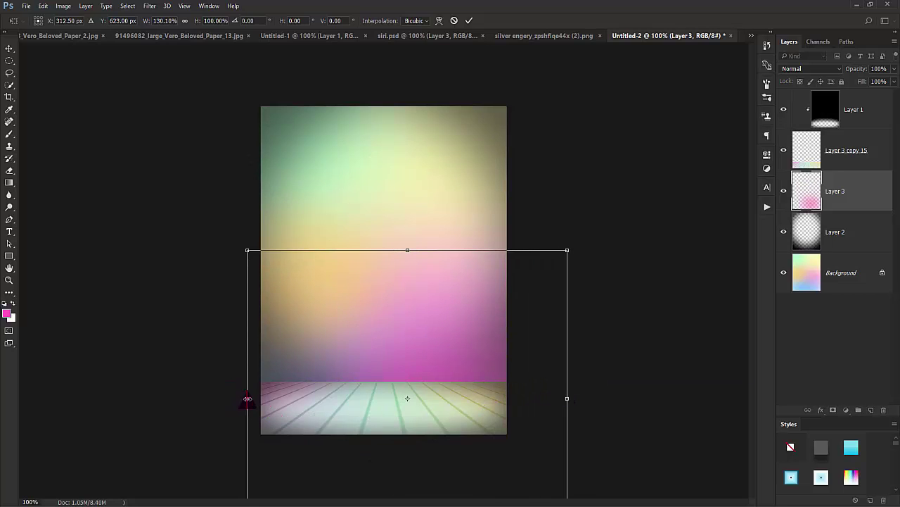
left_click_drag(247, 398, 146, 398)
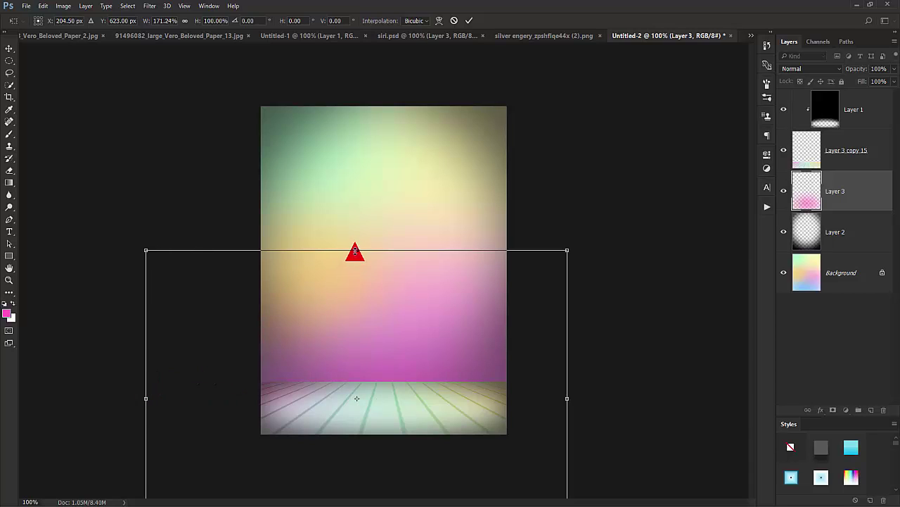
left_click_drag(355, 251, 356, 285)
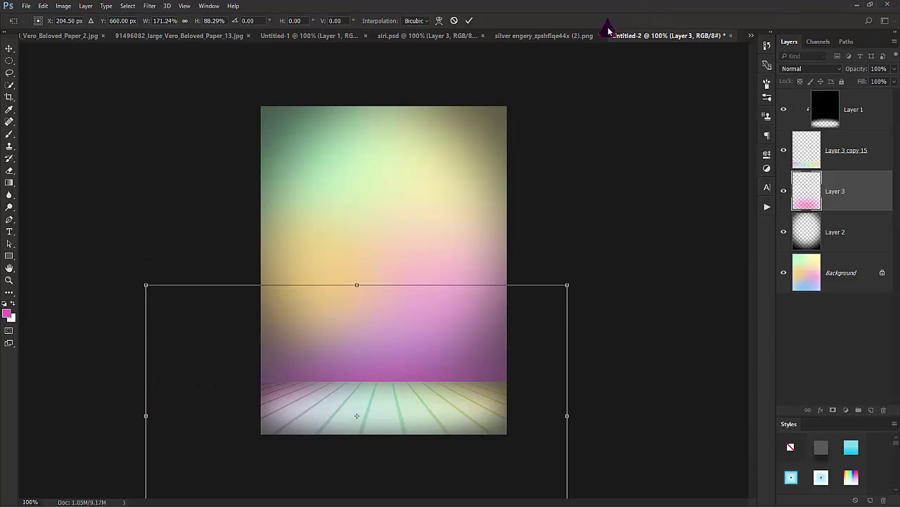
left_click(468, 20)
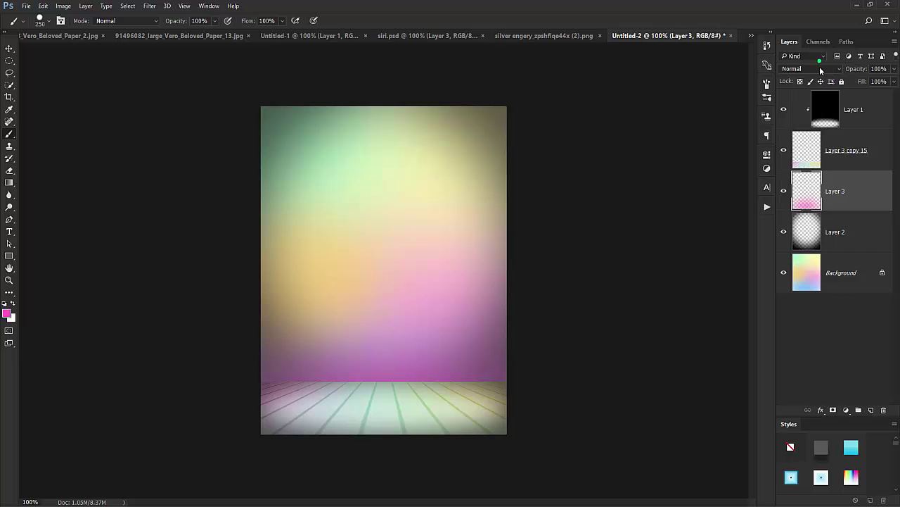
- Set the pink glow layer's blend mode to Linear Dodge (Add) and shift the glow slightly upward
left_click(809, 69)
left_click(817, 162)
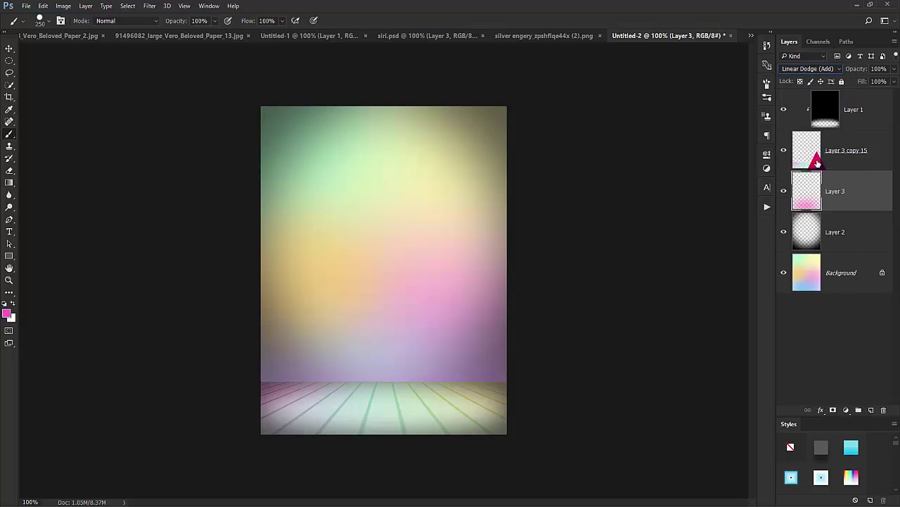
key("v")
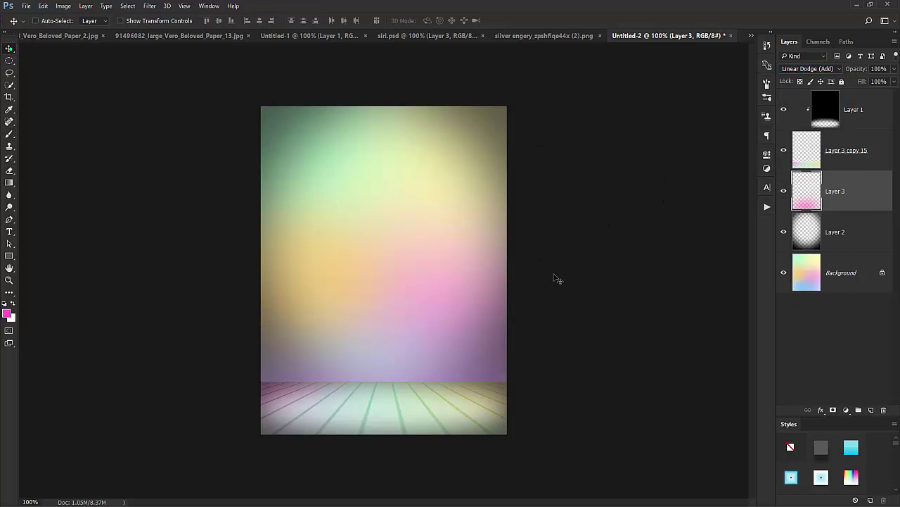
mouse_move(647, 291)
left_mouse_down()
mouse_move(649, 317)
mouse_move(654, 288)
mouse_move(658, 313)
mouse_move(664, 292)
left_mouse_up()
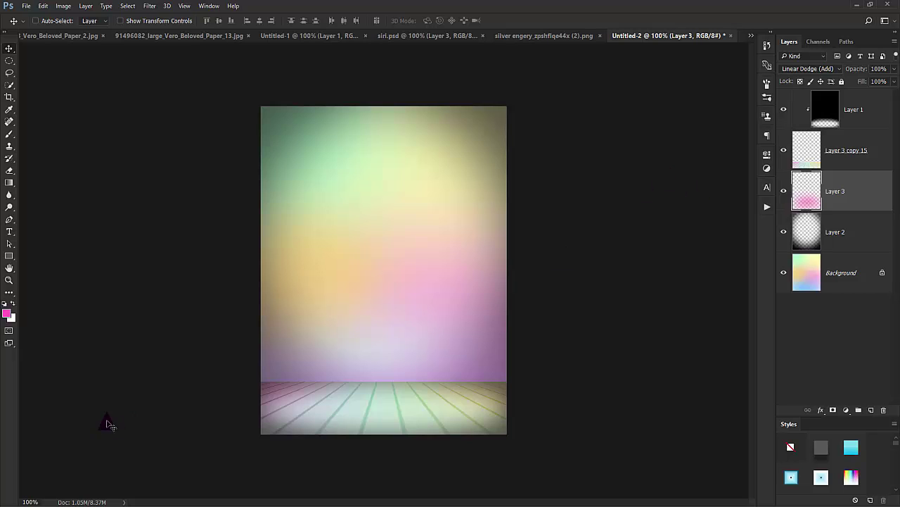
- Draw a straight black line with a 4 px brush along the whole wall-floor edge on a new layer above Layer 3
left_click(9, 135)
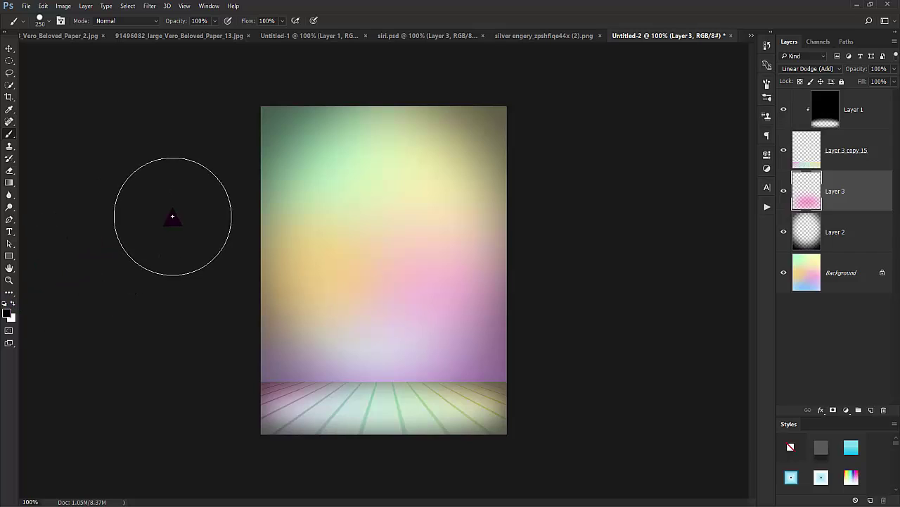
key("bracketleft")
key("bracketleft")
key("bracketleft")
key("bracketleft")
key("bracketleft")
key("bracketleft")
key("bracketleft")
key("bracketleft")
key("bracketleft")
key("bracketleft")
key("bracketleft")
key("bracketleft")
key("bracketleft")
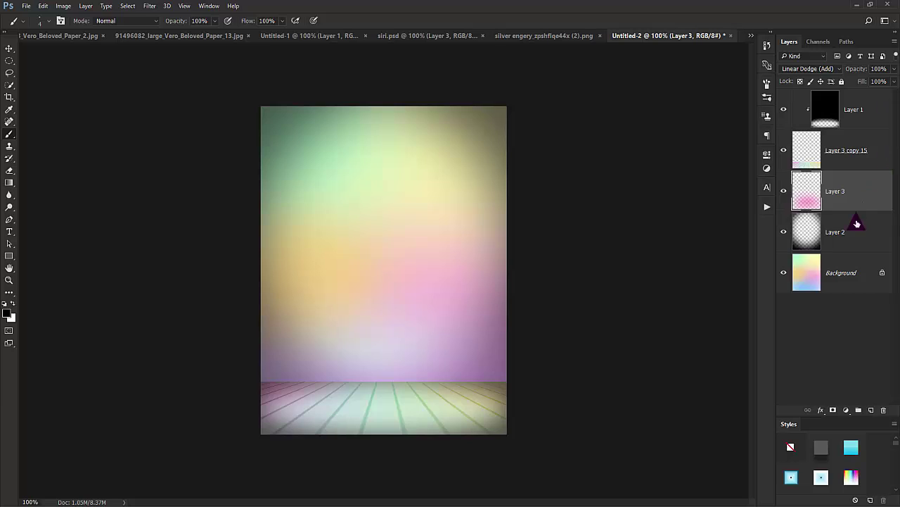
left_click(871, 409)
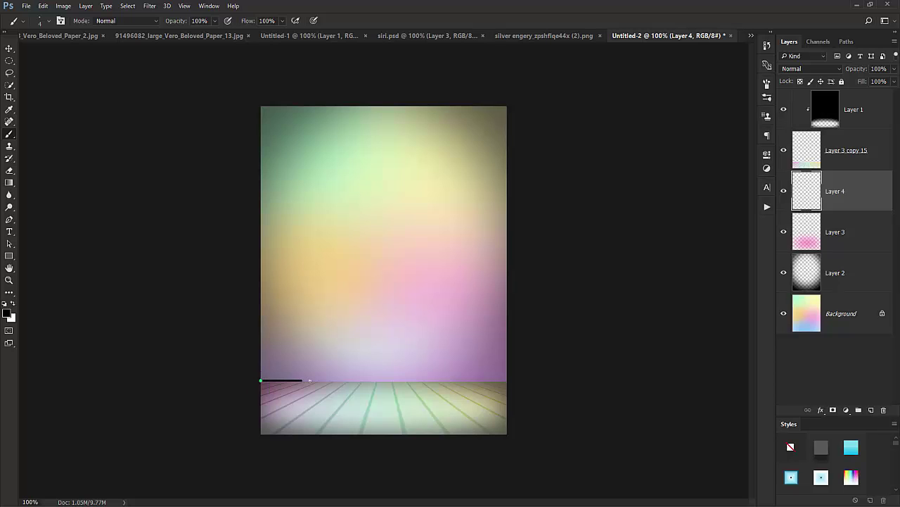
left_click_drag(310, 380, 576, 378)
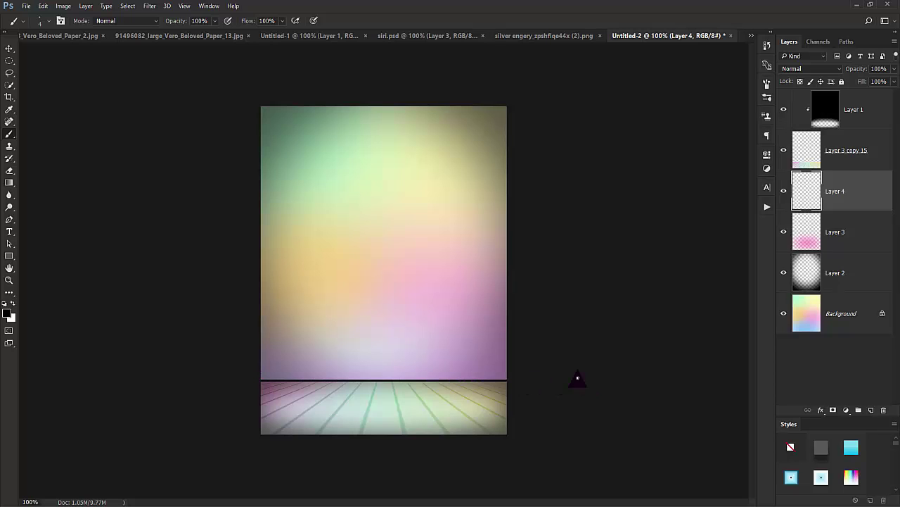
- Apply a Gaussian Blur with a radius of 5.2 pixels to the black line on Layer 4
left_click(156, 6)
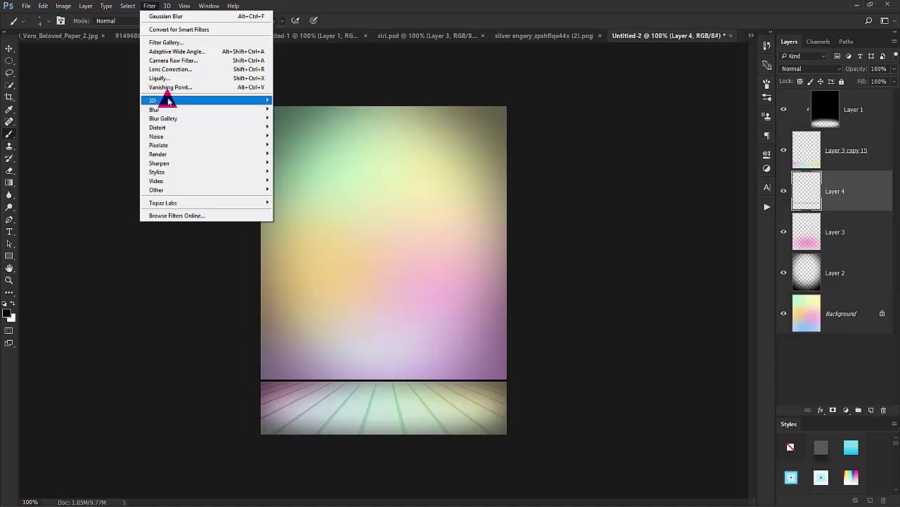
mouse_move(162, 110)
left_click(123, 144)
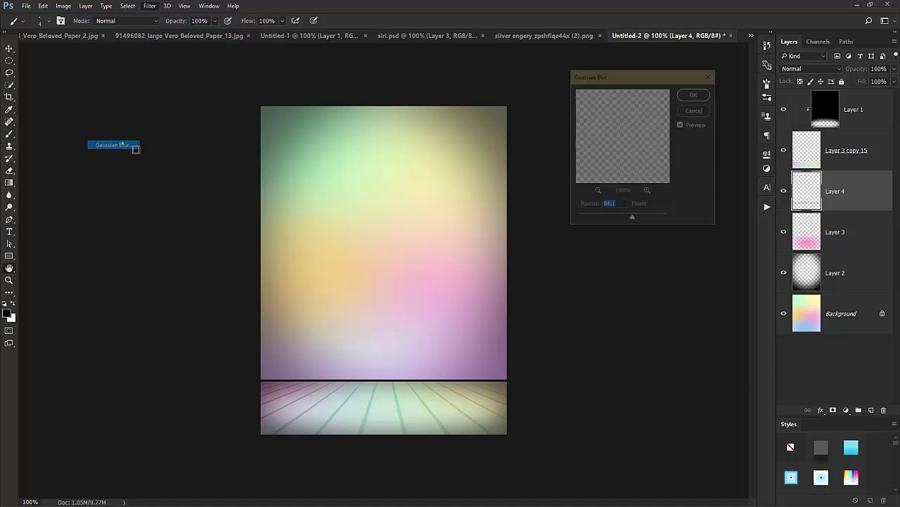
left_click(610, 220)
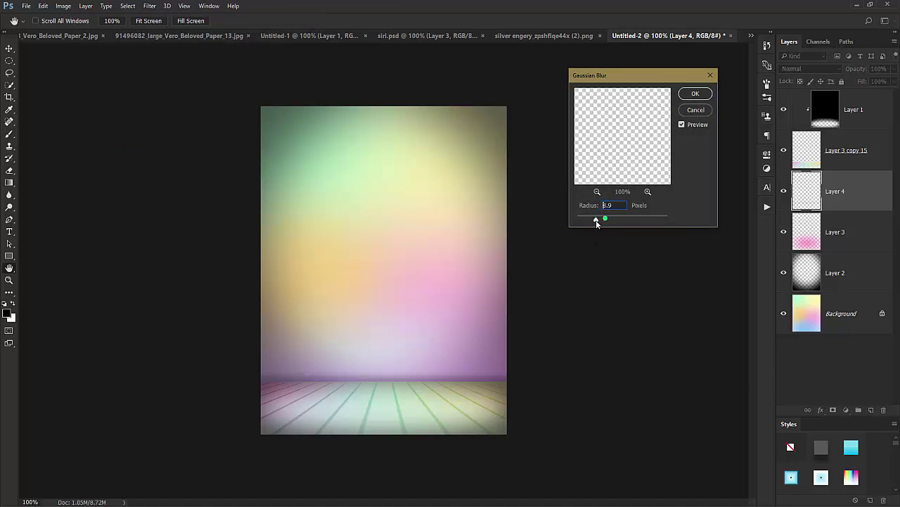
left_click_drag(597, 222, 595, 222)
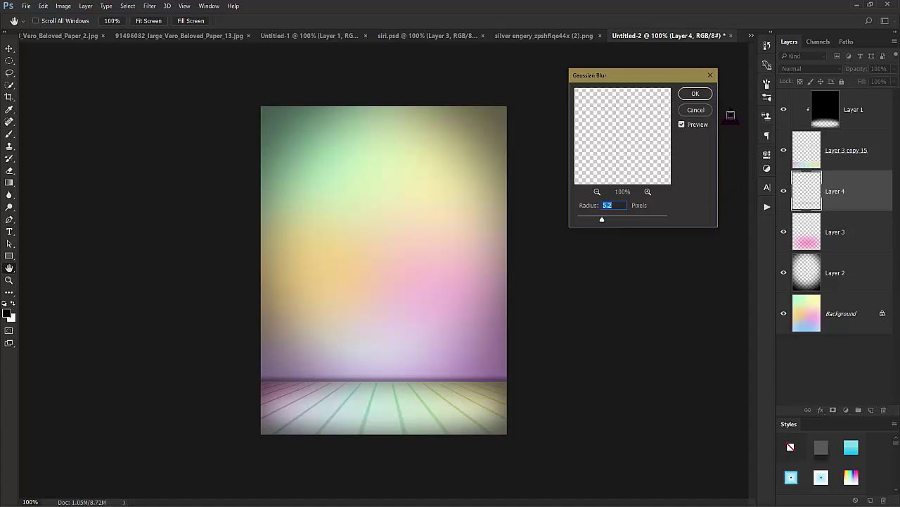
left_click(696, 94)
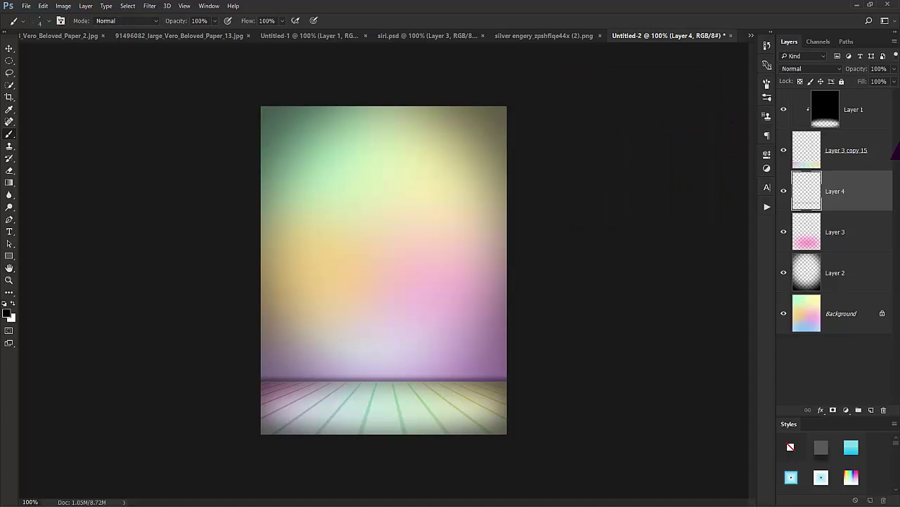
- Draw a straight 1 px black line along the wall-floor edge on a new layer above Layer 4 and set its blend mode to Overlay
left_click(871, 409)
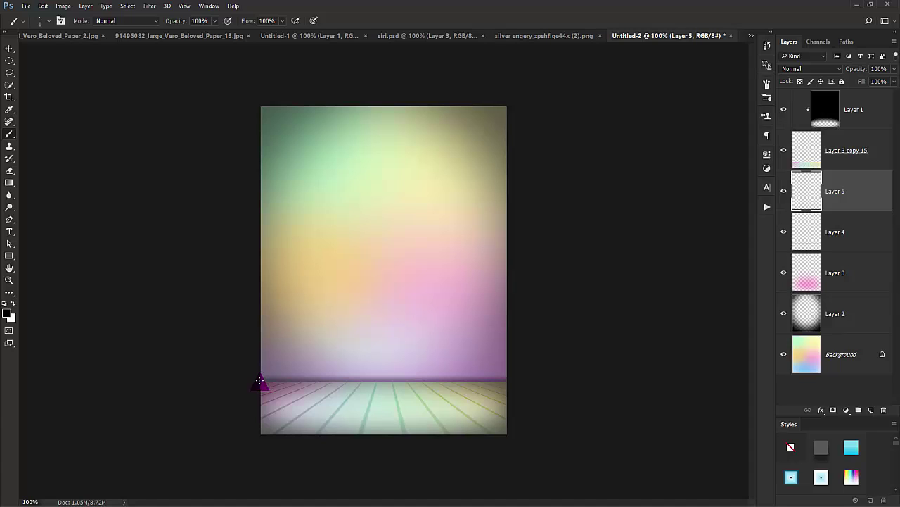
left_click(583, 382, "shift")
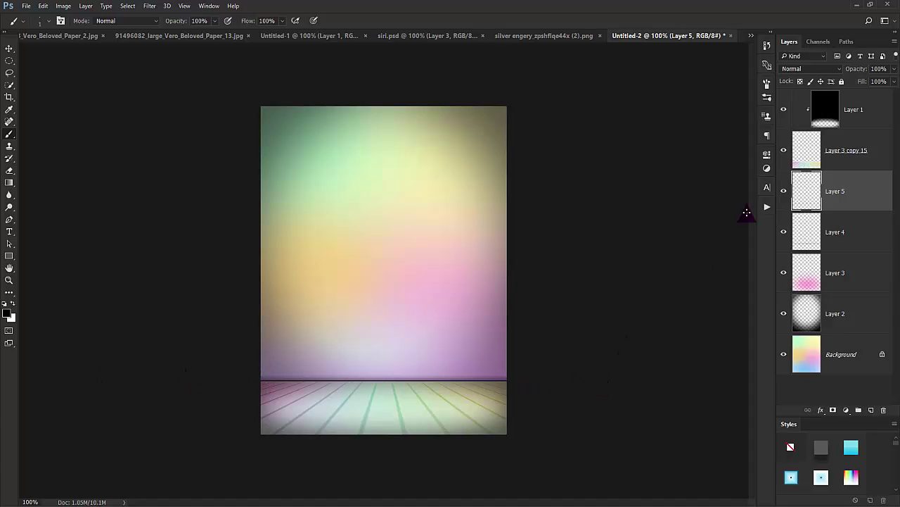
left_click(806, 69)
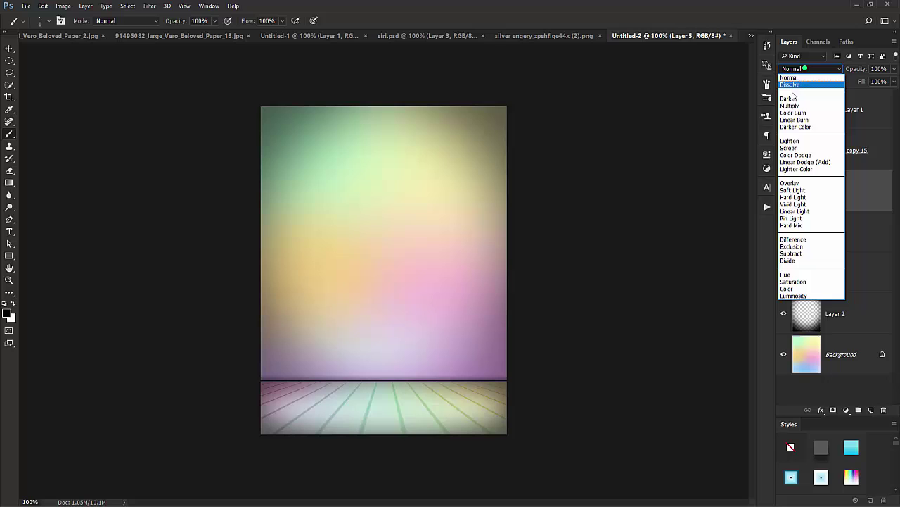
left_click(817, 176)
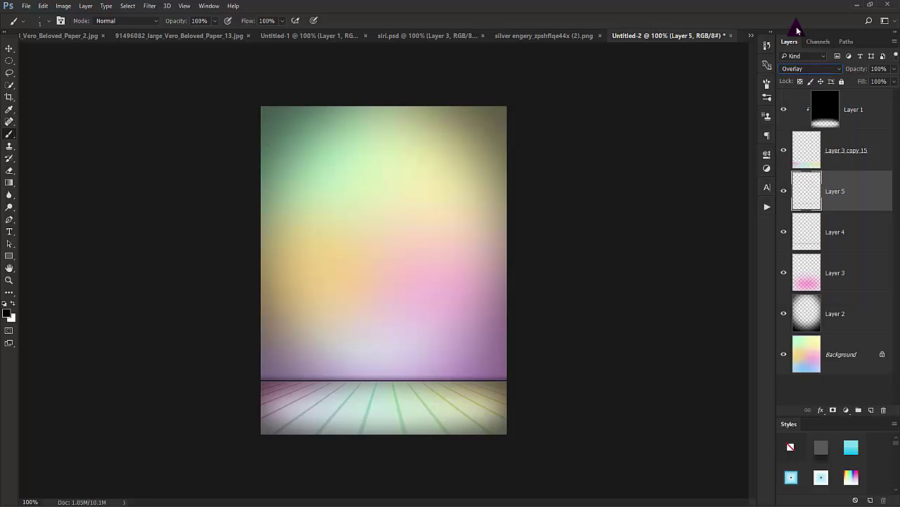
left_click(809, 68)
left_click(686, 31)
- Try the Overlay blend mode on the blurred line in Layer 4 and return it to Normal
left_click(859, 222)
left_click(806, 69)
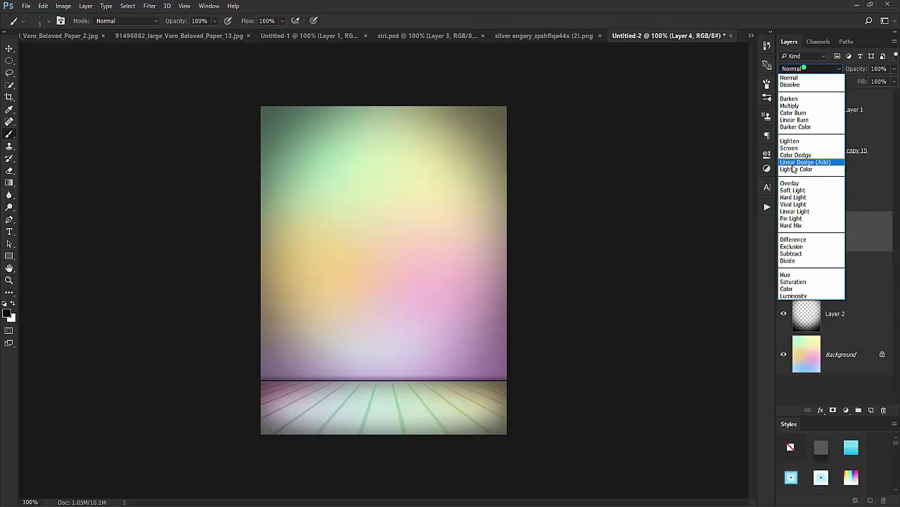
left_click(818, 177)
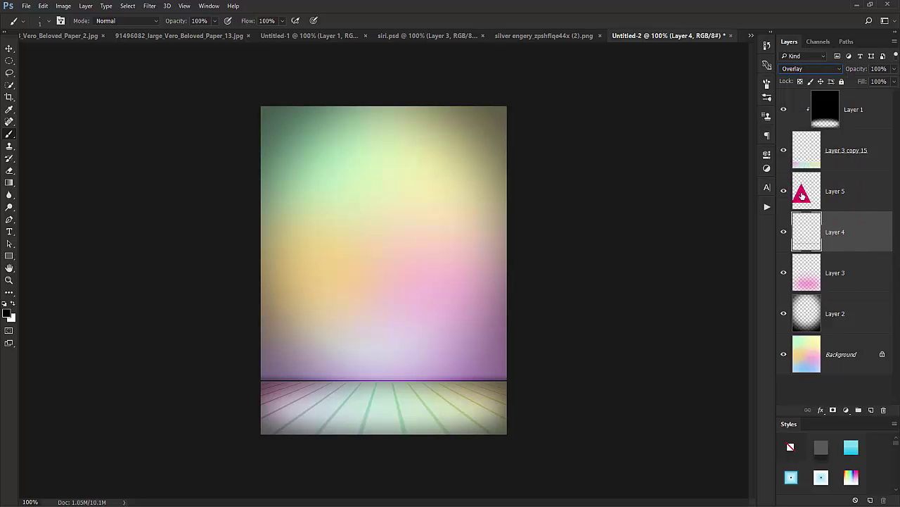
left_click(802, 69)
left_click(801, 79)
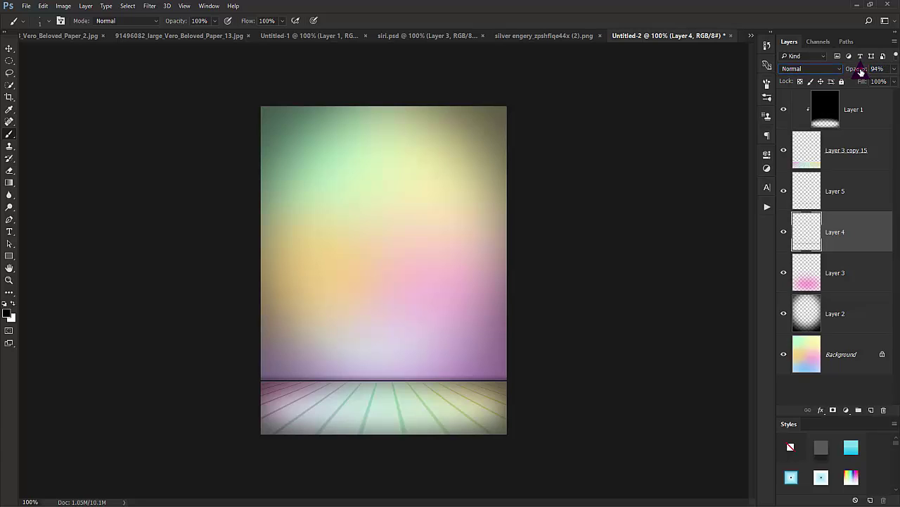
- Lower the opacity of the thin line on Layer 5 to 47%
left_click(861, 188)
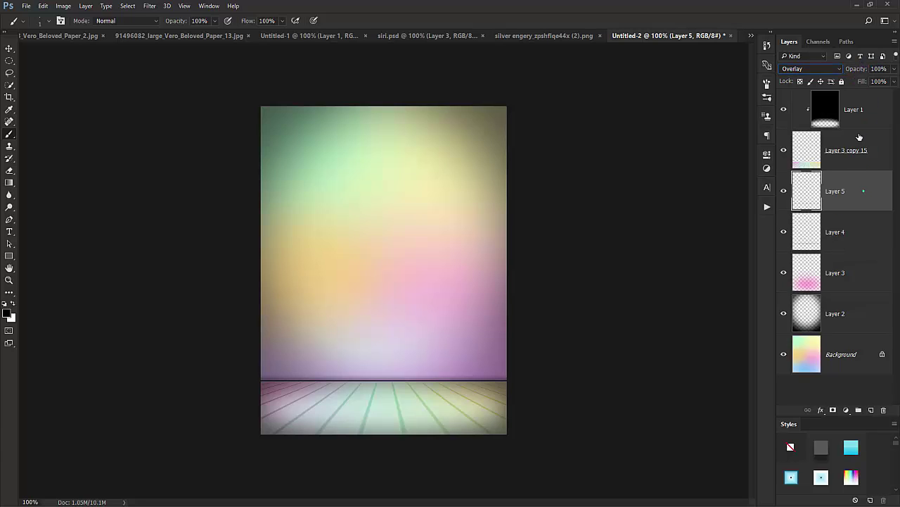
left_click(862, 223)
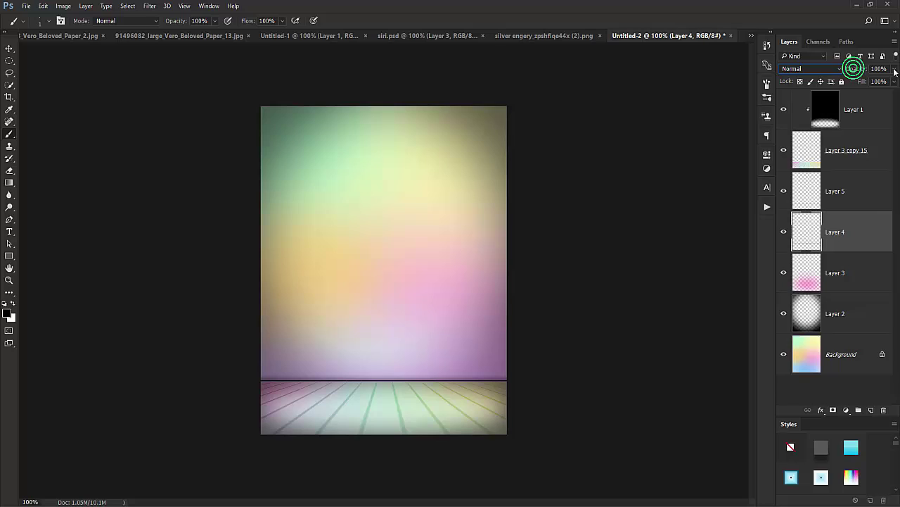
left_click(867, 189)
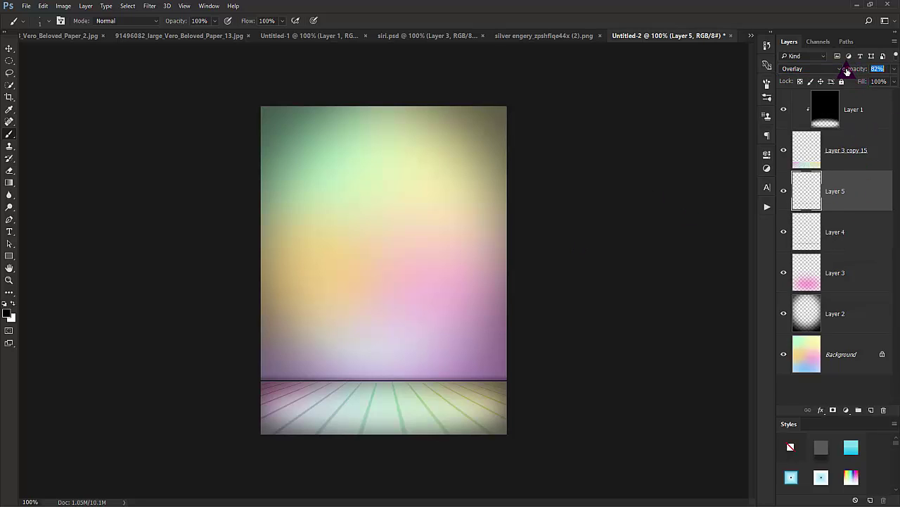
left_click_drag(844, 71, 831, 71)
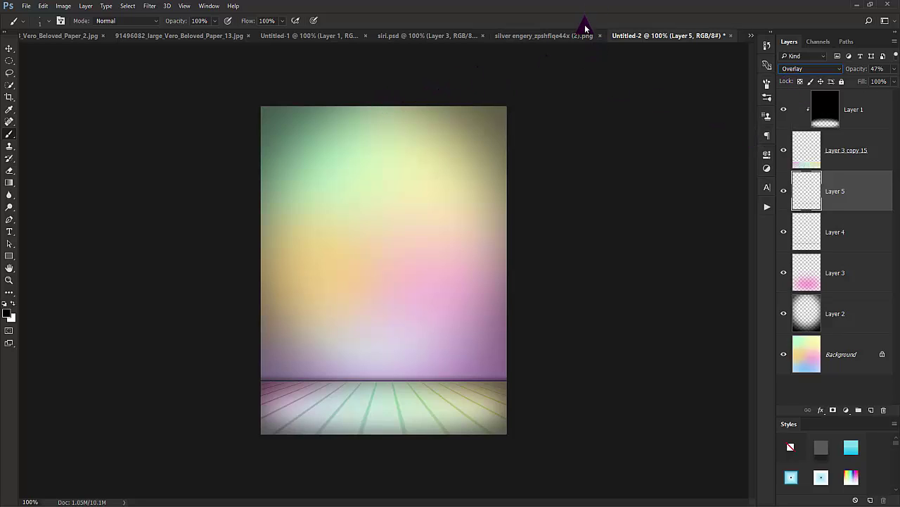
- Hide the finished poster on Layer 3 of siri.psd and copy the model cutout from its Layer 2 into Untitled-2
left_click(406, 36)
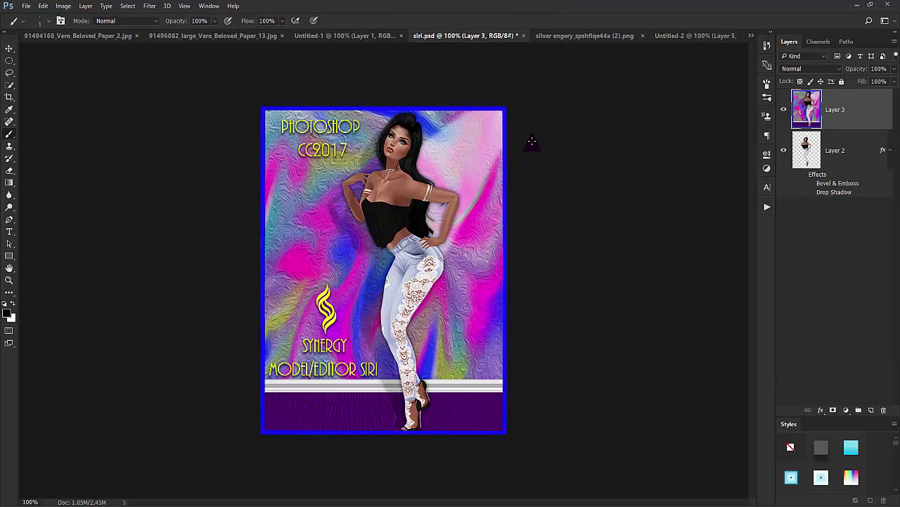
left_click(323, 37)
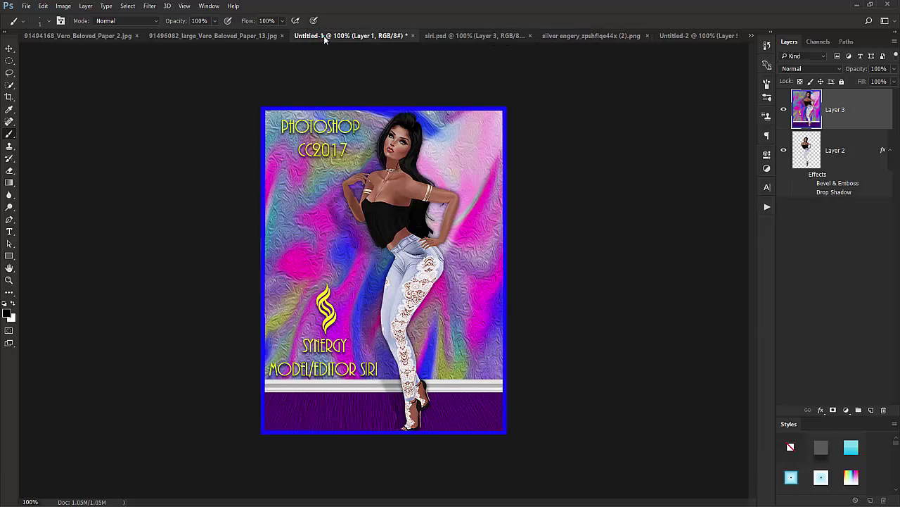
left_click(456, 37)
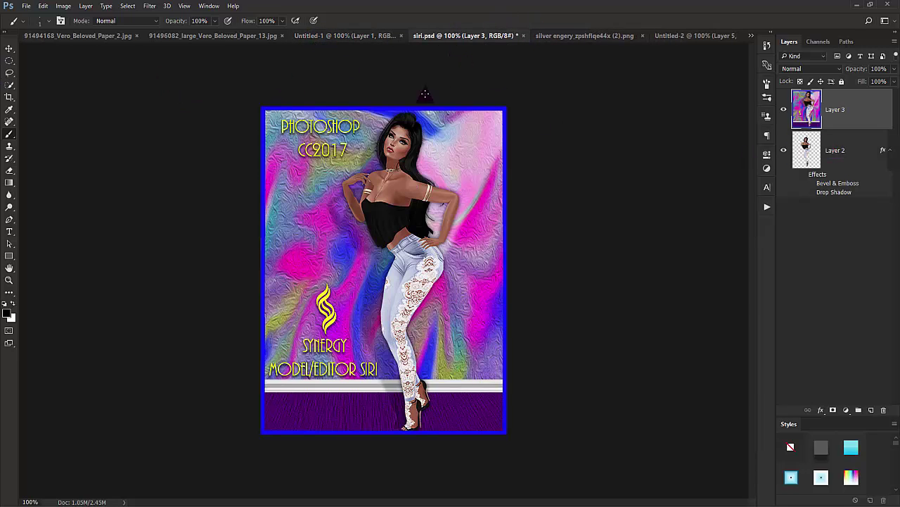
left_click(784, 110)
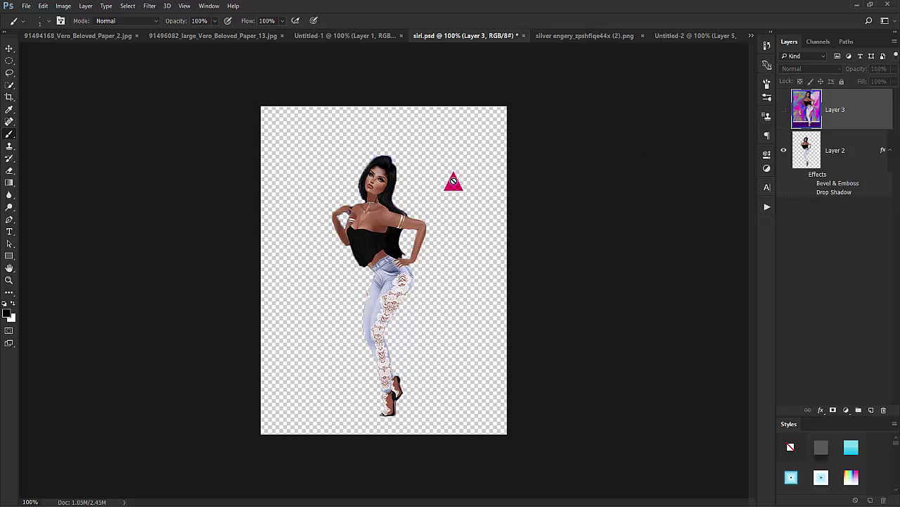
left_click(9, 48)
left_click_drag(347, 144, 426, 180)
left_click(849, 148)
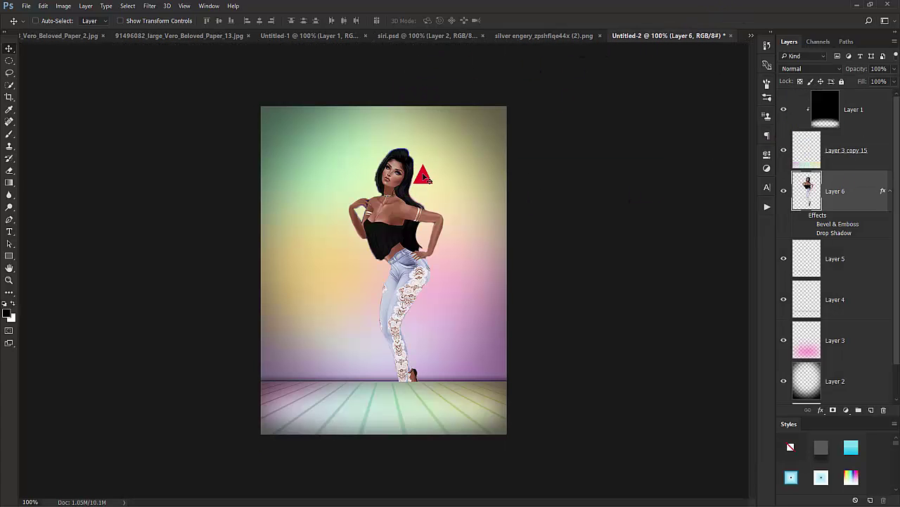
- Bring the model layer to the top of the layer stack and place her in the left part of the canvas, standing on the floor
left_click_drag(840, 170, 867, 98)
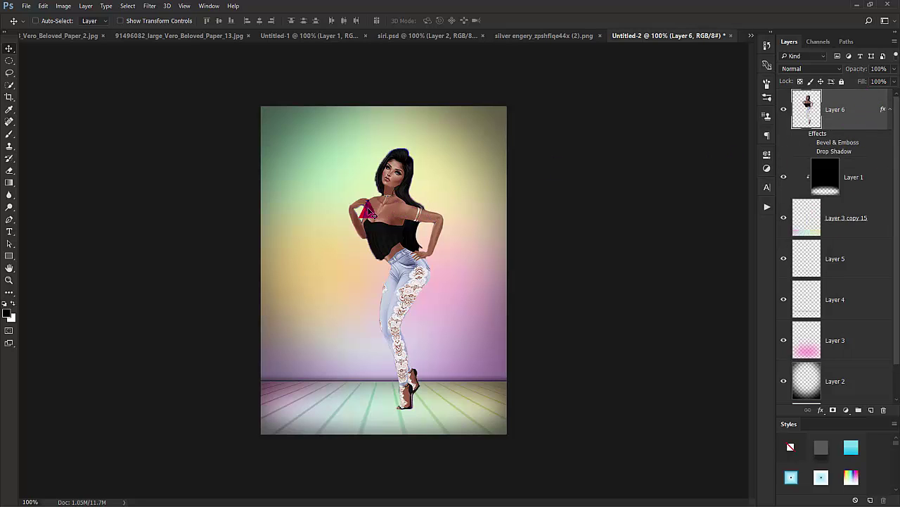
left_click_drag(367, 209, 331, 186)
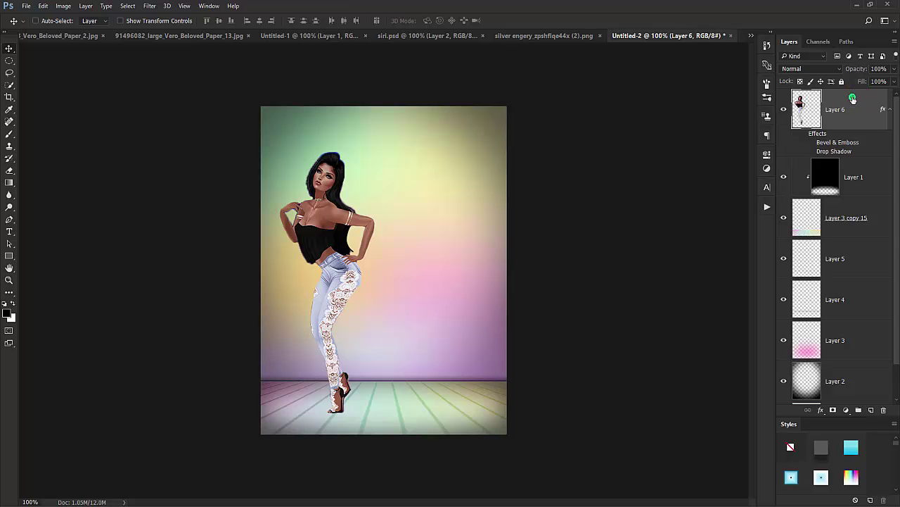
- Try a drop shadow on the model with Normal blend mode, 100% opacity and an angle of 167°
double_click(853, 98)
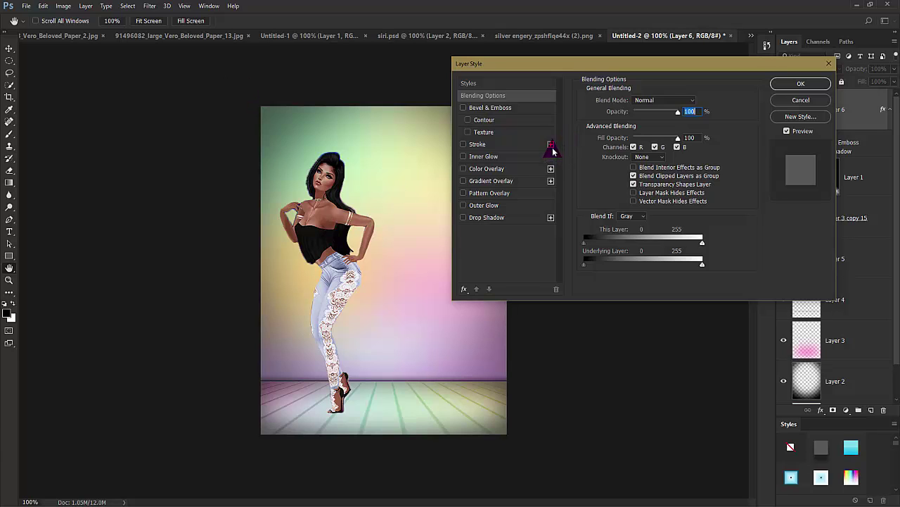
left_click(496, 218)
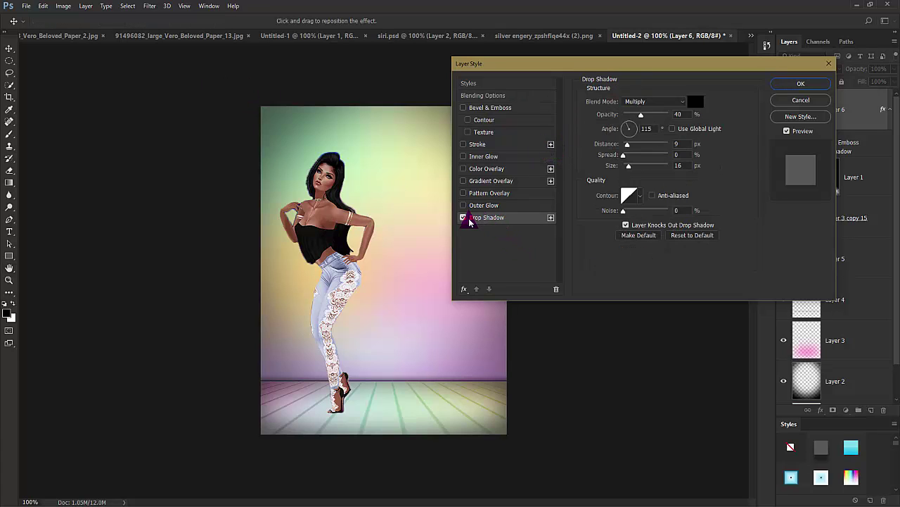
left_click_drag(641, 115, 711, 118)
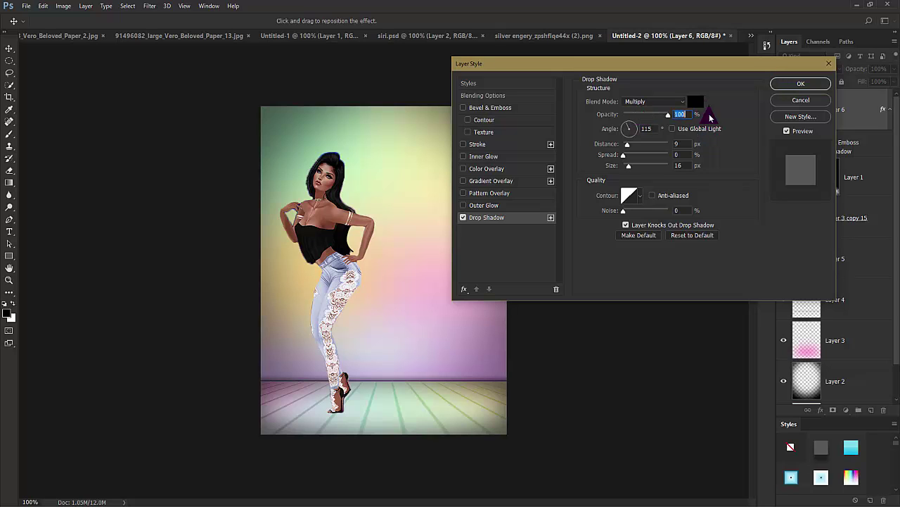
left_click(665, 102)
left_click(659, 114)
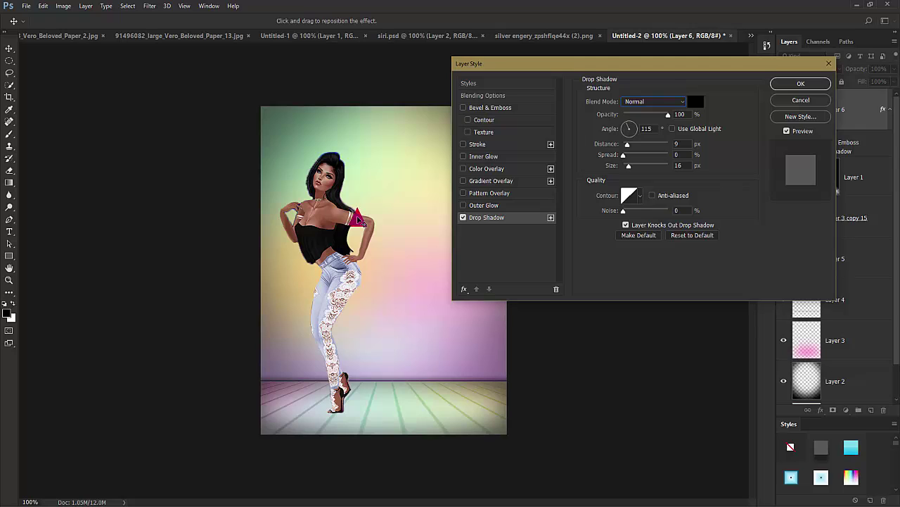
left_click_drag(360, 221, 357, 215)
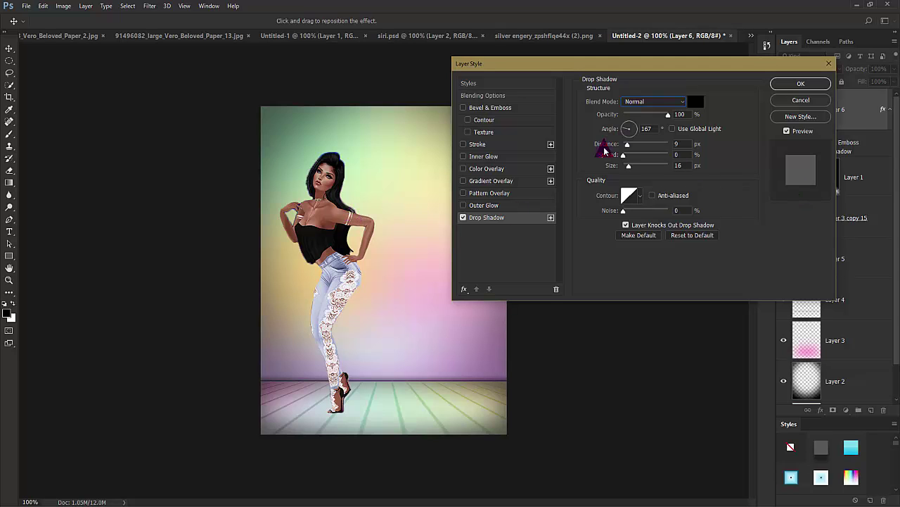
key("ctrl+z")
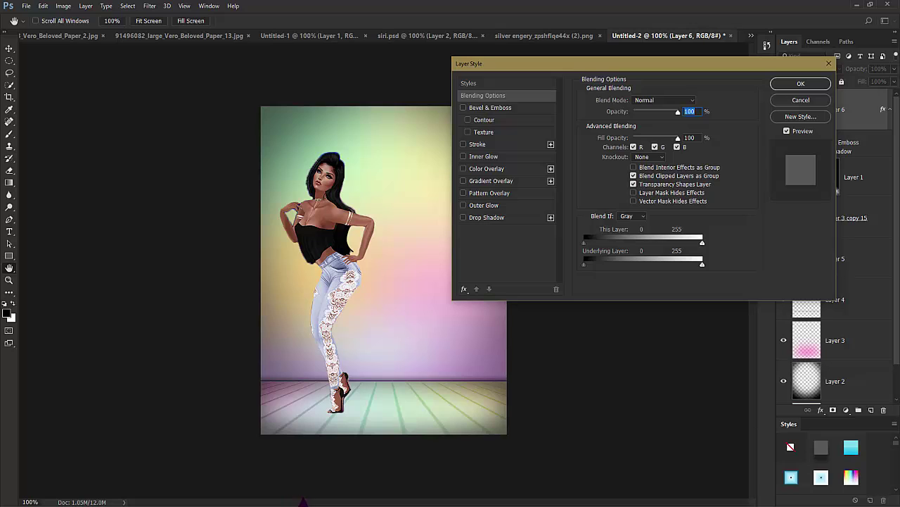
- Give the model a Multiply drop shadow with 48% opacity, a 125° angle and an 8 px distance
left_click(501, 217)
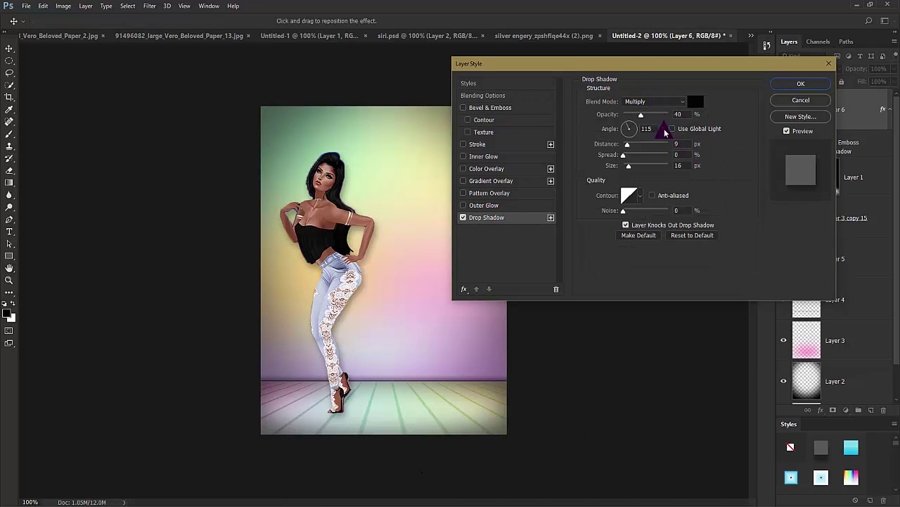
left_click_drag(640, 115, 646, 118)
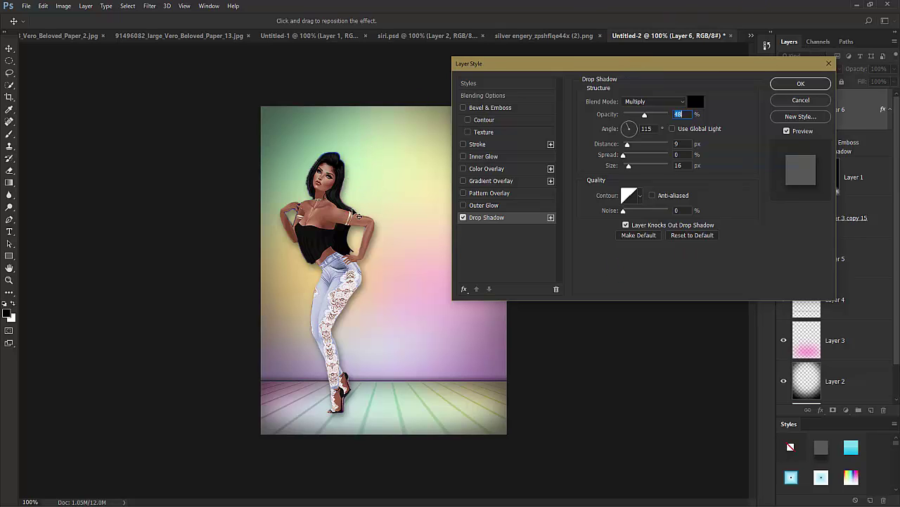
left_click_drag(349, 212, 357, 211)
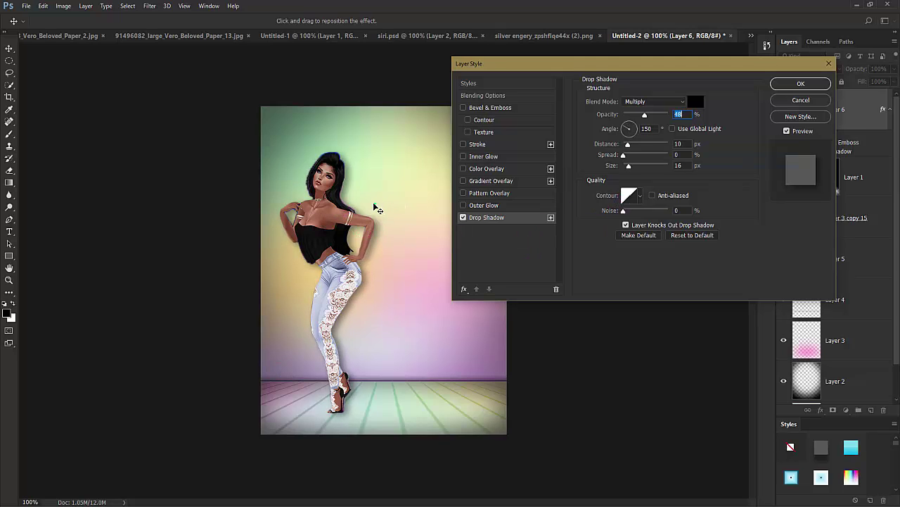
left_click_drag(376, 208, 374, 203)
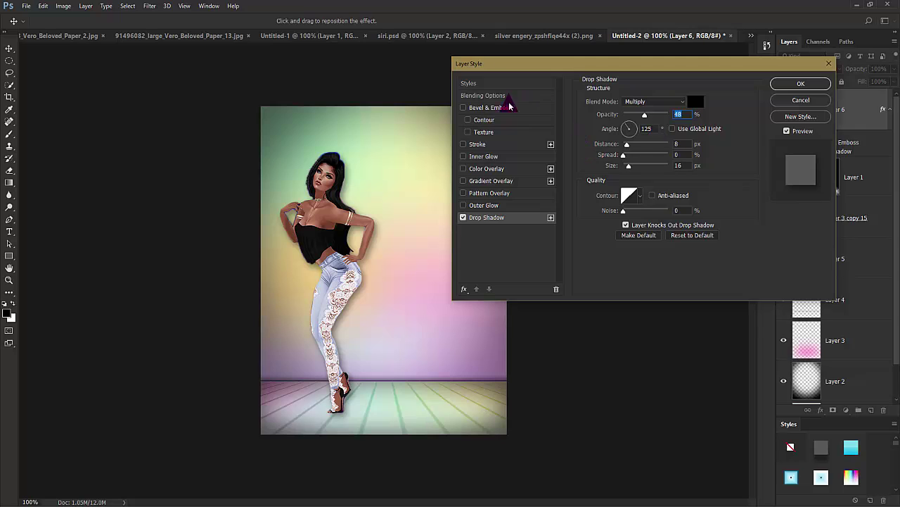
- Enable Bevel & Emboss on the model, set its shadow color to lime green #a2ff00 and reduce the highlight opacity to 34%
left_click(490, 109)
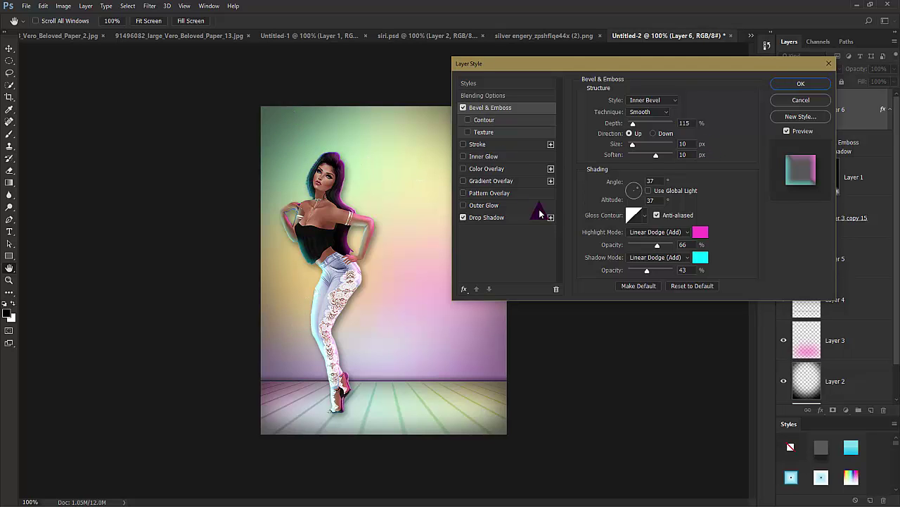
left_click(700, 256)
left_click_drag(674, 171, 676, 206)
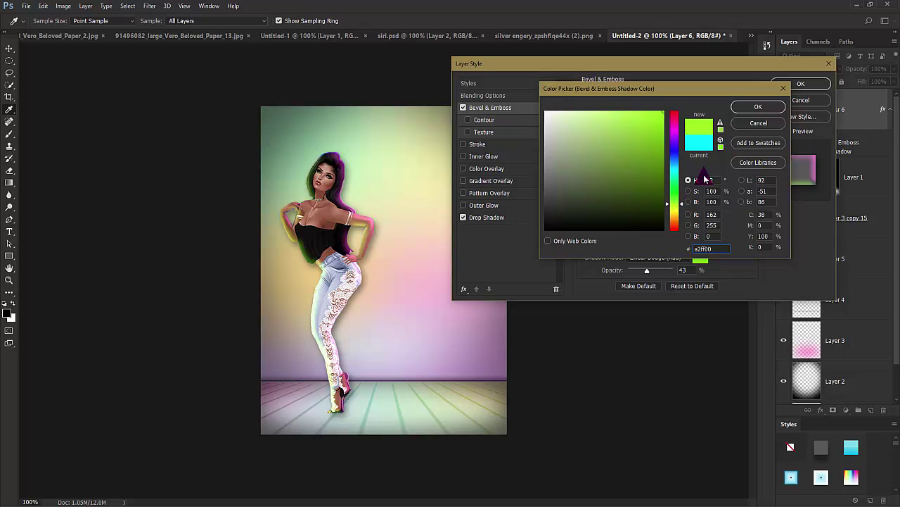
left_click(758, 107)
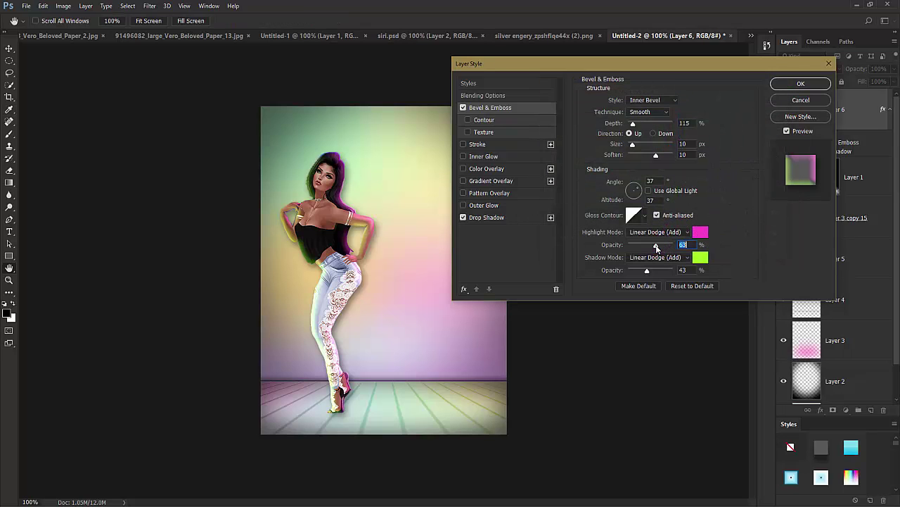
left_click_drag(657, 246, 645, 247)
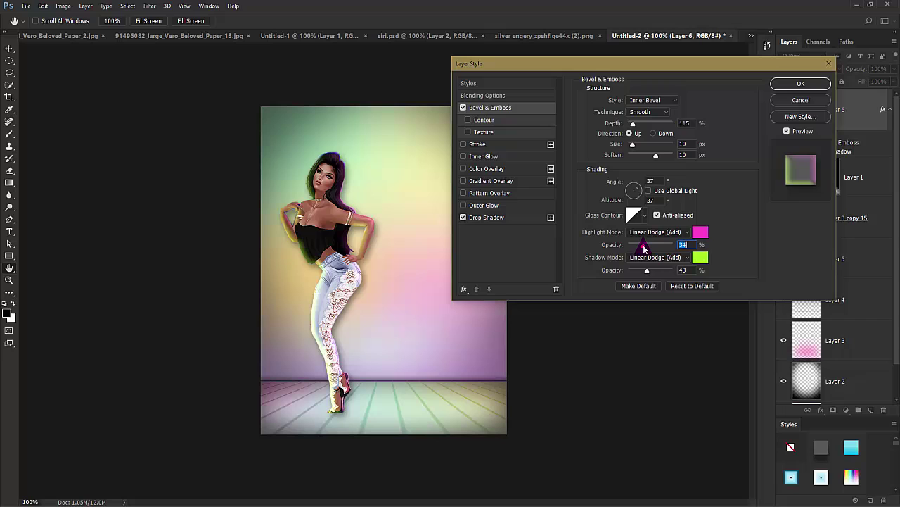
- Soften the bevel's shadow color to the paler lime green #c3fc5f
left_click(700, 257)
left_click(612, 119)
mouse_move(613, 120)
left_mouse_down()
mouse_move(604, 98)
mouse_move(619, 112)
left_mouse_up()
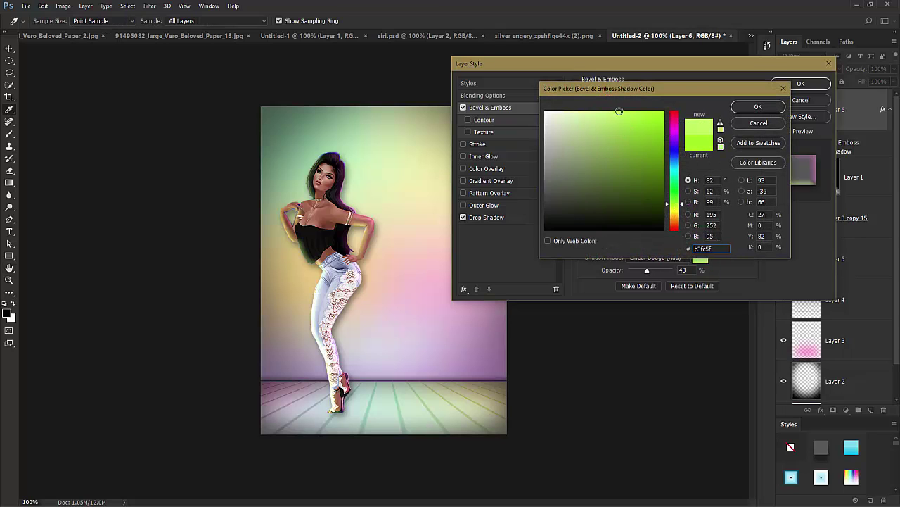
left_click(759, 106)
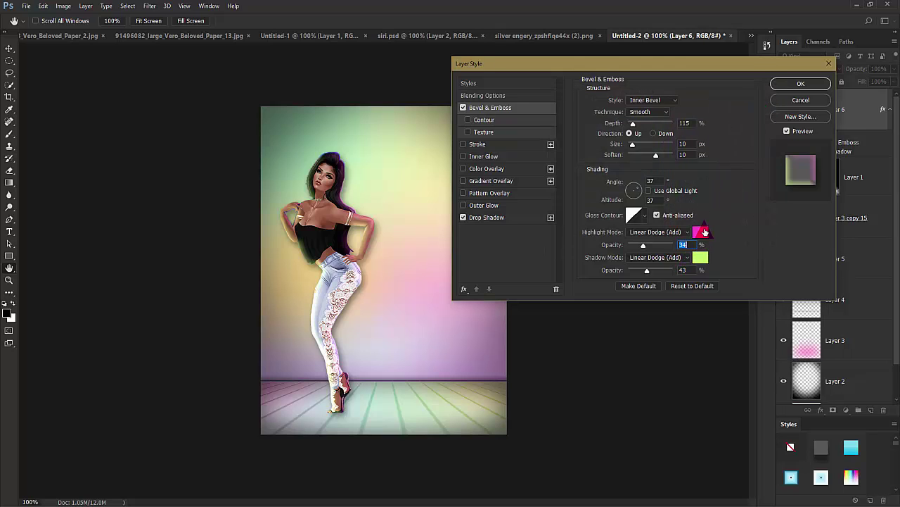
- Set the bevel's highlight color to light pink #ff9be4 and apply the model's layer style
left_click(702, 233)
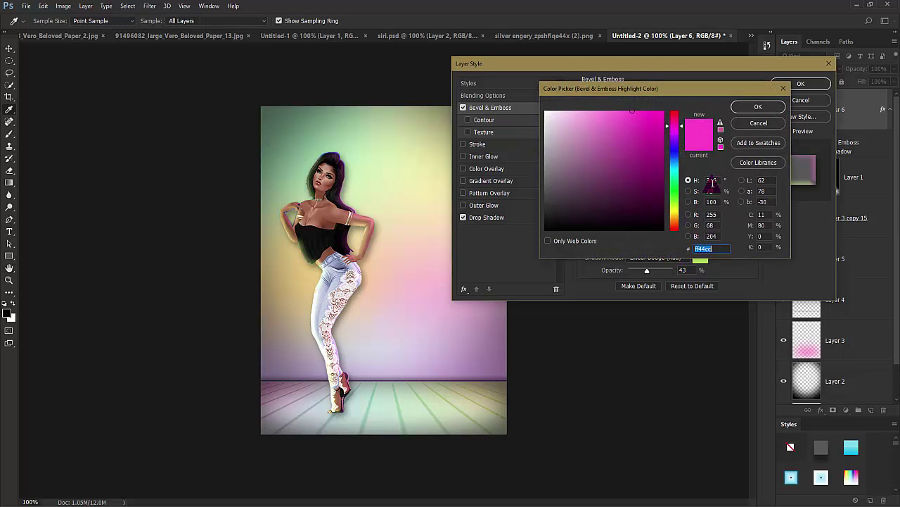
left_click(601, 111)
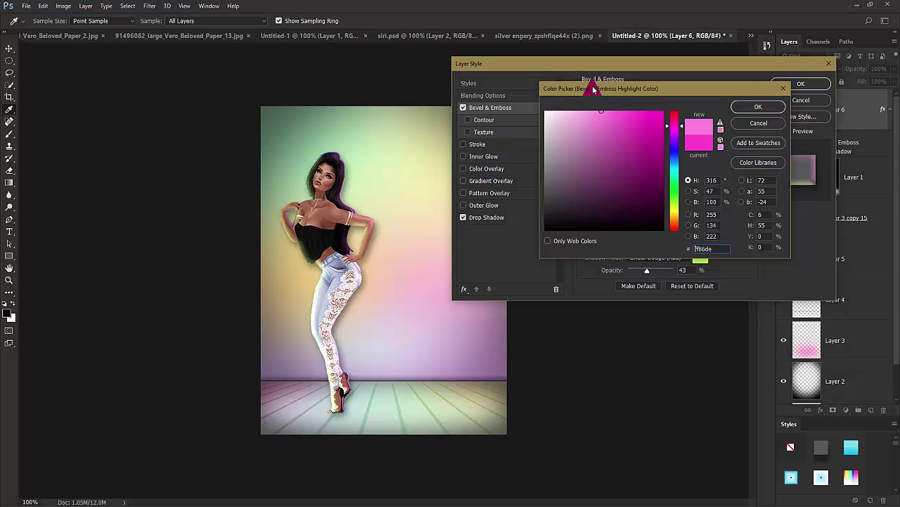
left_click_drag(600, 110, 594, 105)
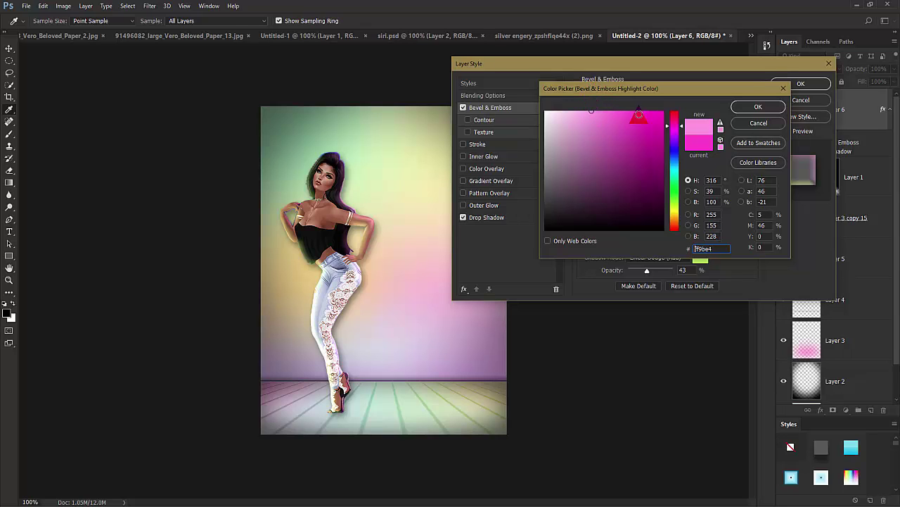
left_click(758, 106)
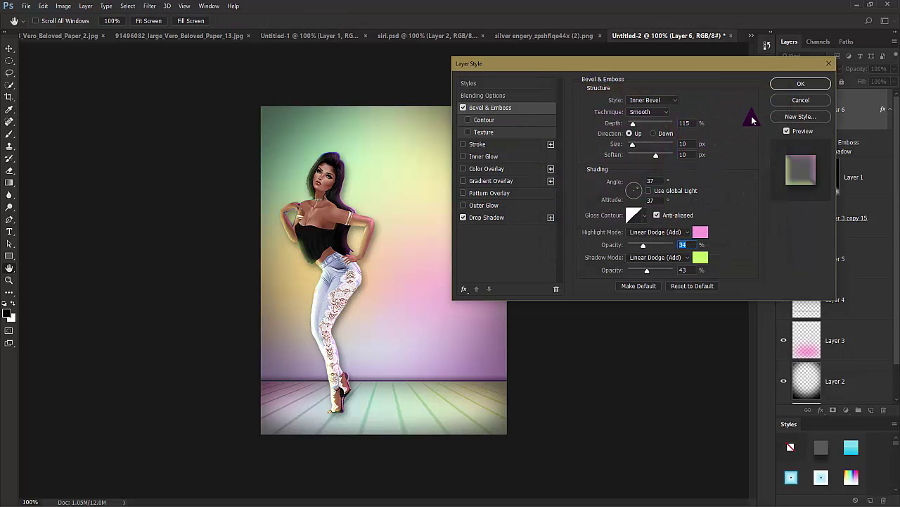
left_click(801, 84)
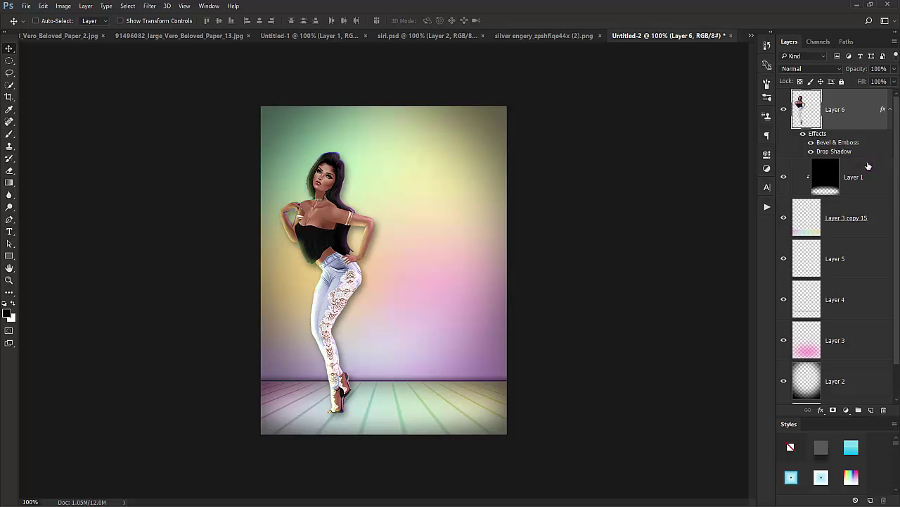
- Create a new layer directly beneath the model and fill her outline with a black Foreground to Transparent gradient, darkest at the feet
left_click(869, 169)
left_click(871, 409)
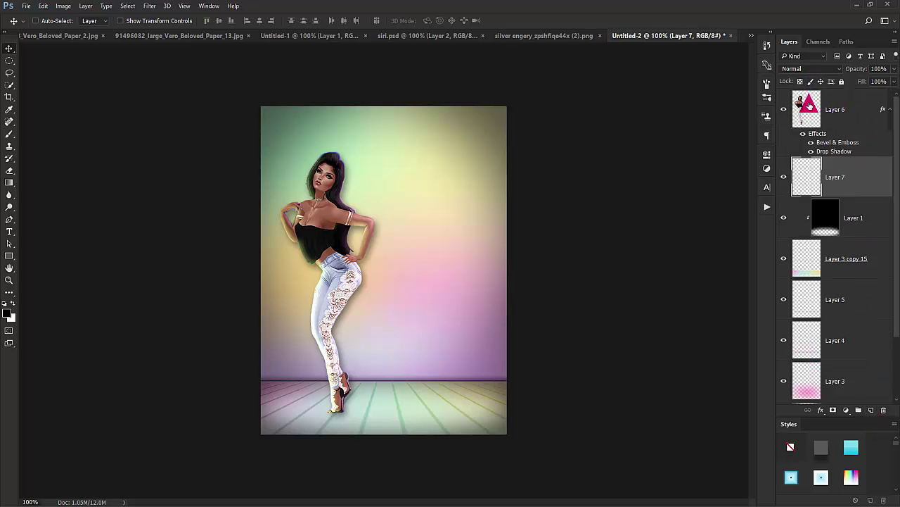
key("ctrl")
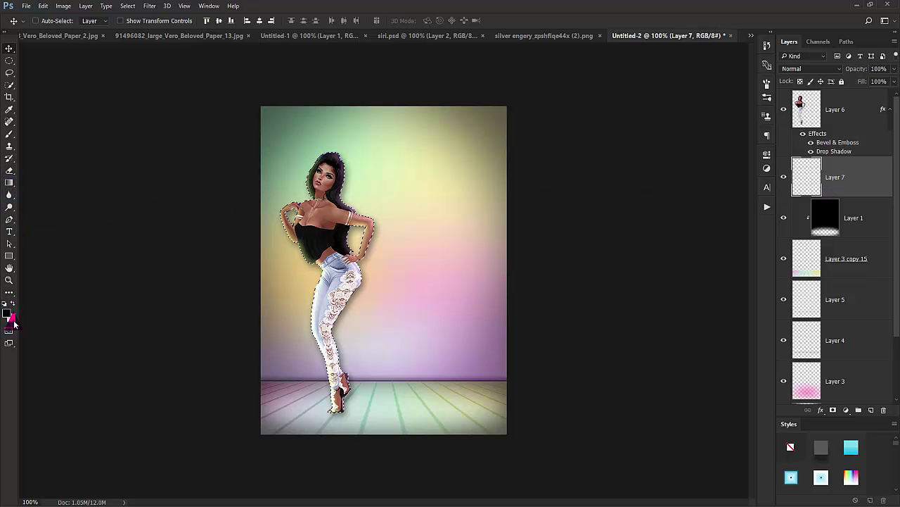
left_click(9, 182)
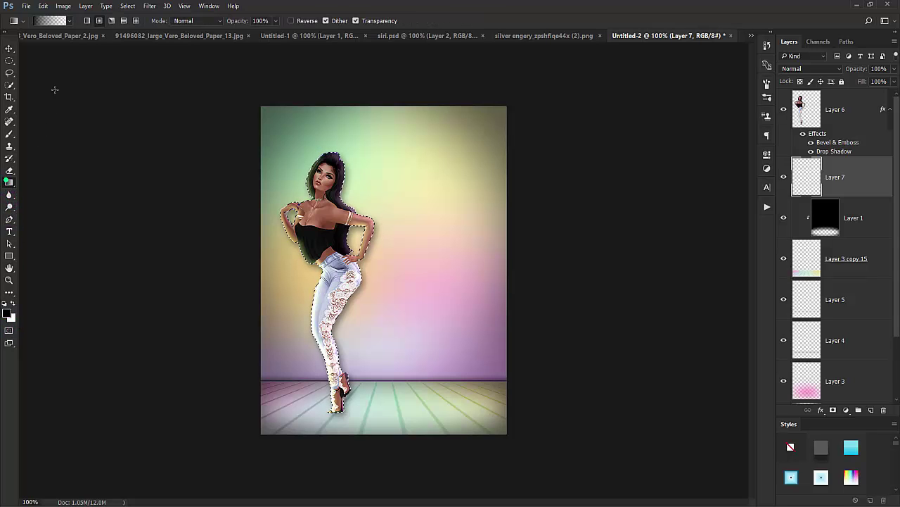
left_click(49, 21)
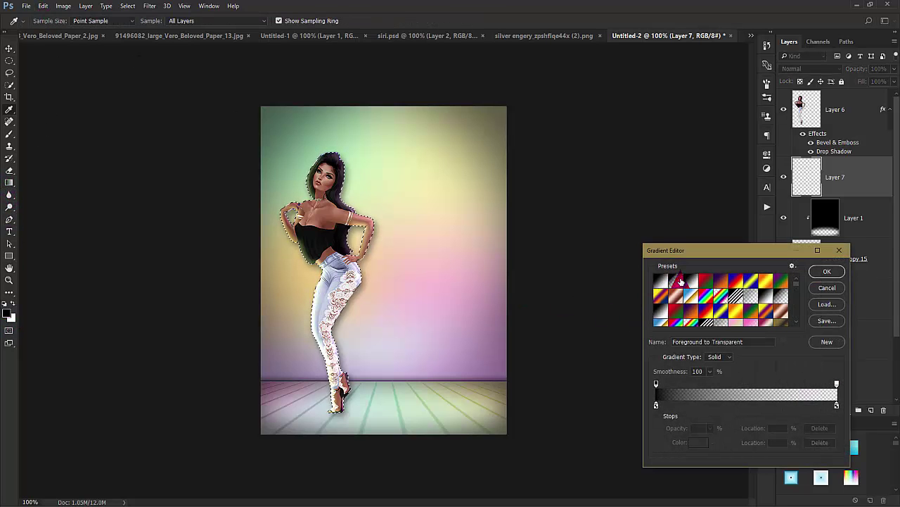
left_click(827, 273)
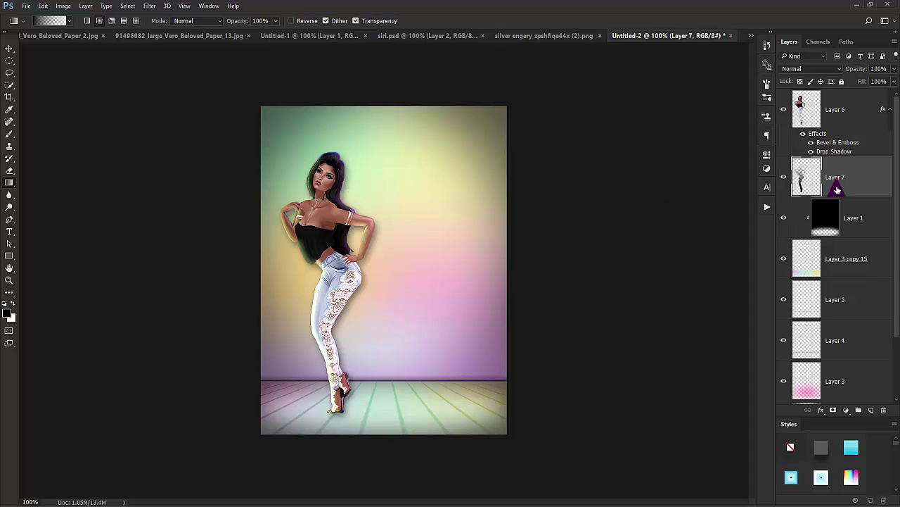
- Select the model and silhouette layers together and move them left until the figure is partly past the canvas edge
left_click(860, 107, "ctrl")
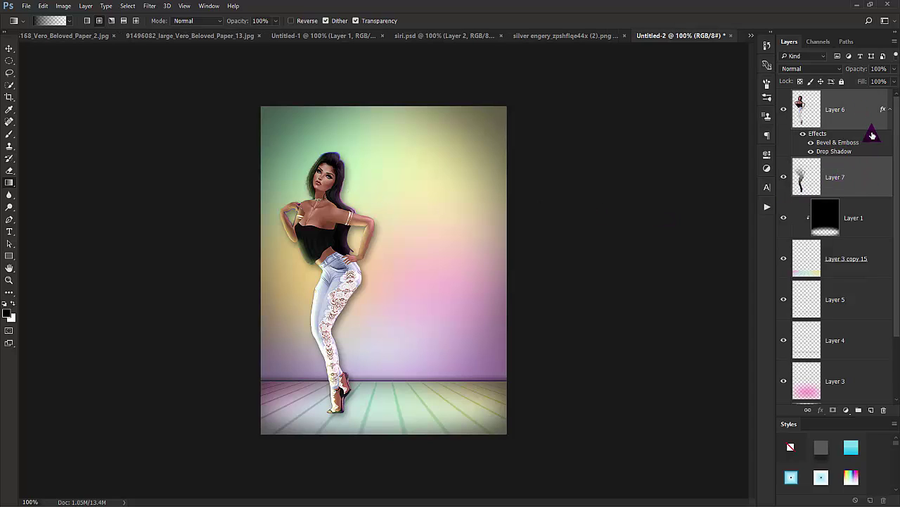
left_click_drag(860, 106, 630, 204)
left_click(9, 48)
left_click_drag(509, 191, 457, 191)
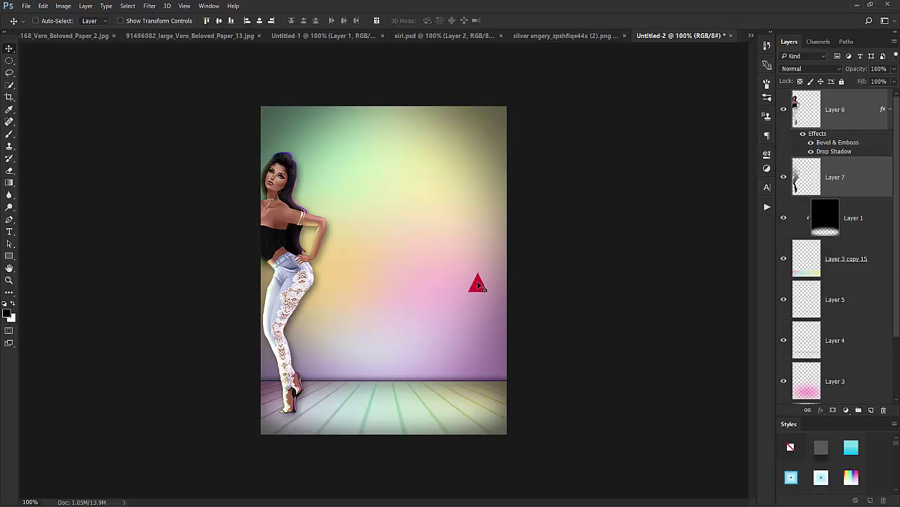
left_click_drag(379, 236, 372, 232)
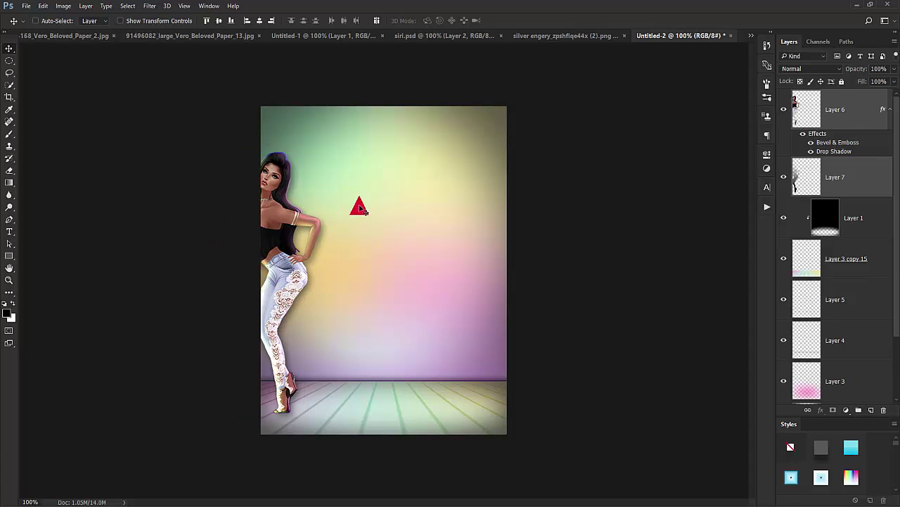
- Transform the silhouette on Layer 7 to about 33% height and skew it about -64° so it falls to the right from her feet
left_click(861, 170)
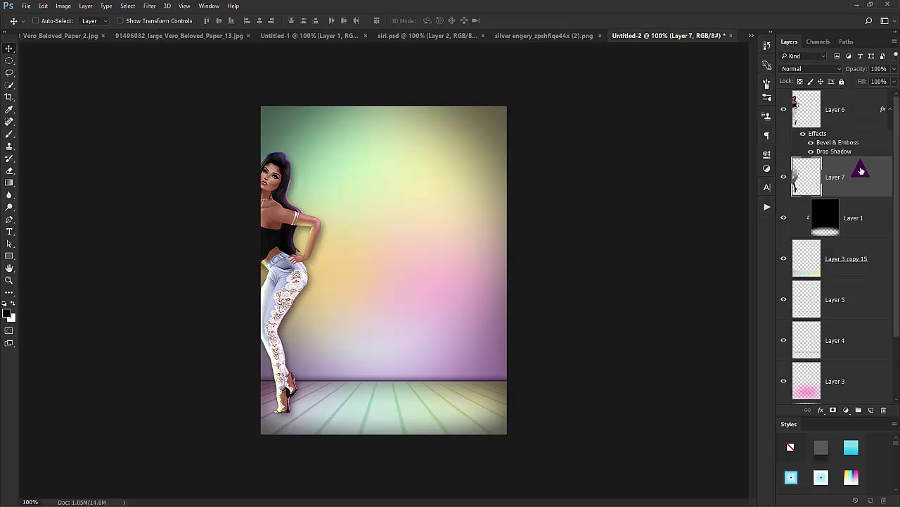
key("ctrl+t")
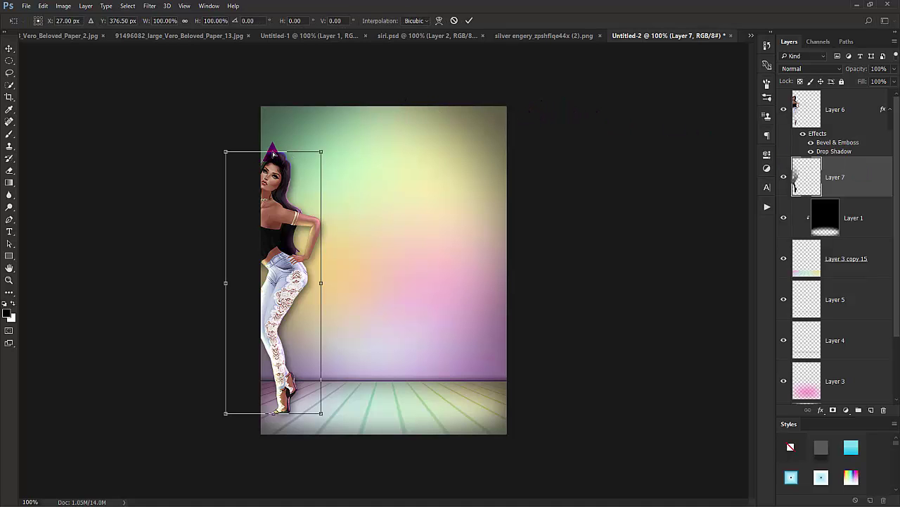
left_click_drag(280, 152, 452, 328)
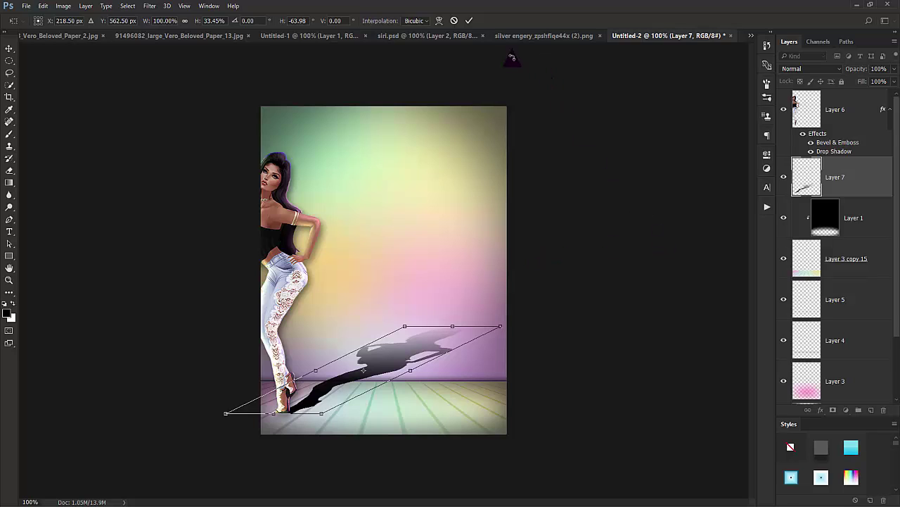
key("Return")
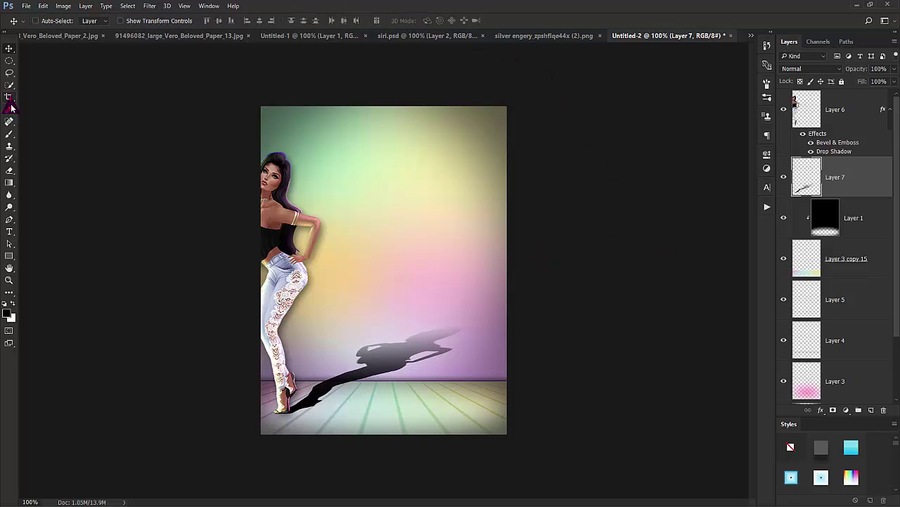
- Make a rectangular selection around the part of the shadow that lies above the wall-floor line
left_click(9, 60)
left_click(85, 61)
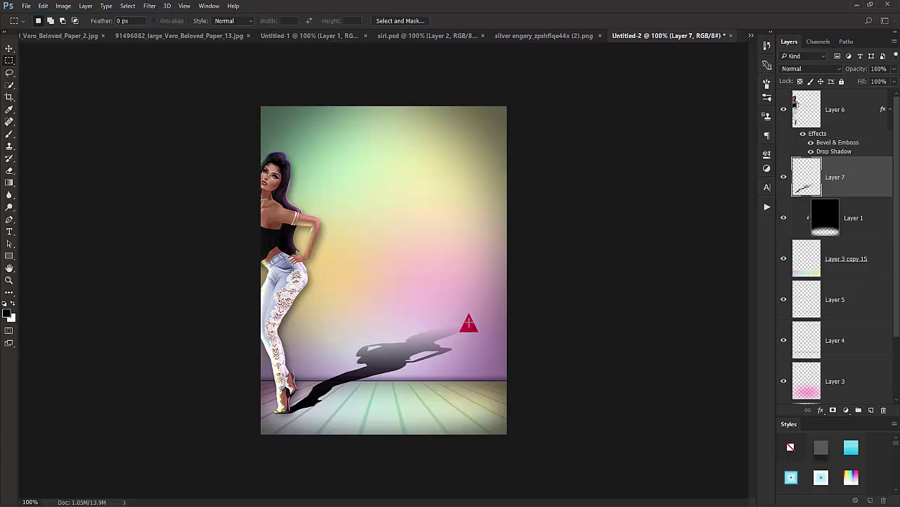
left_click_drag(469, 323, 419, 389)
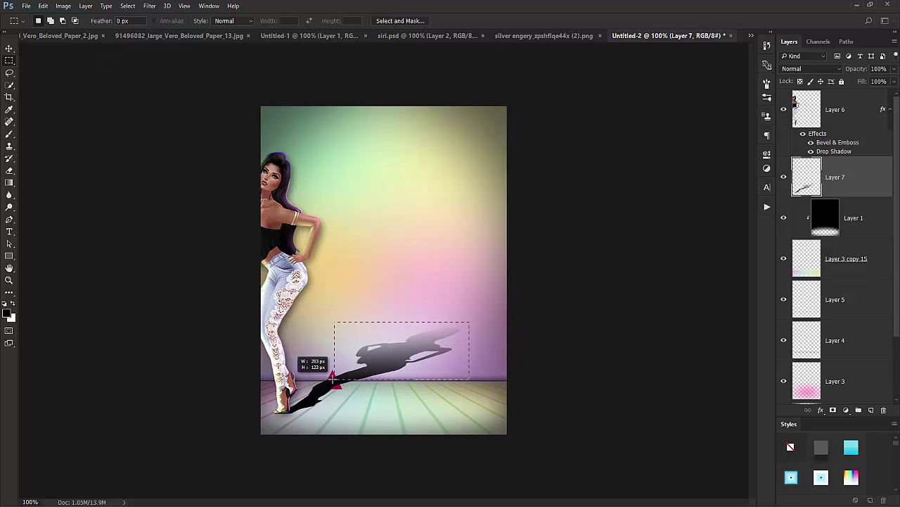
left_click_drag(306, 380, 305, 381)
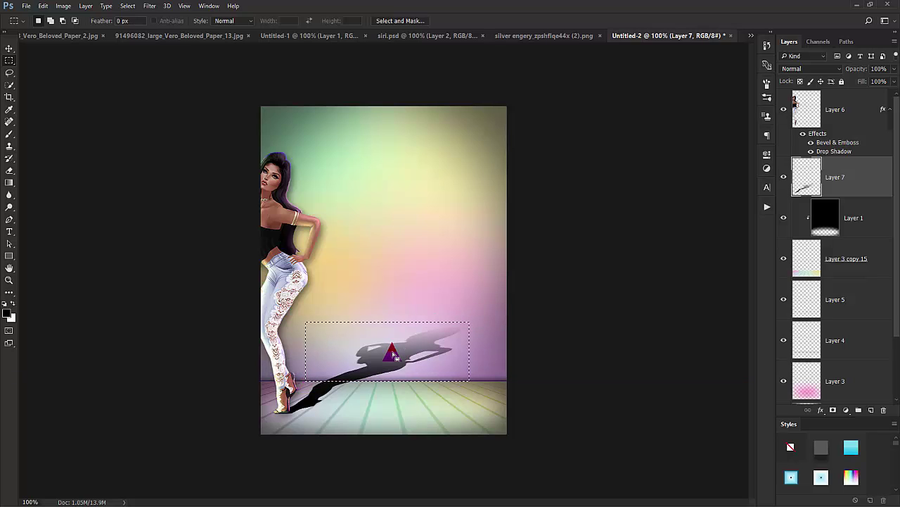
- Stretch the selected wall part of the shadow to about 357% height with a 27° skew so it stands upright, and deselect
right_click(385, 354)
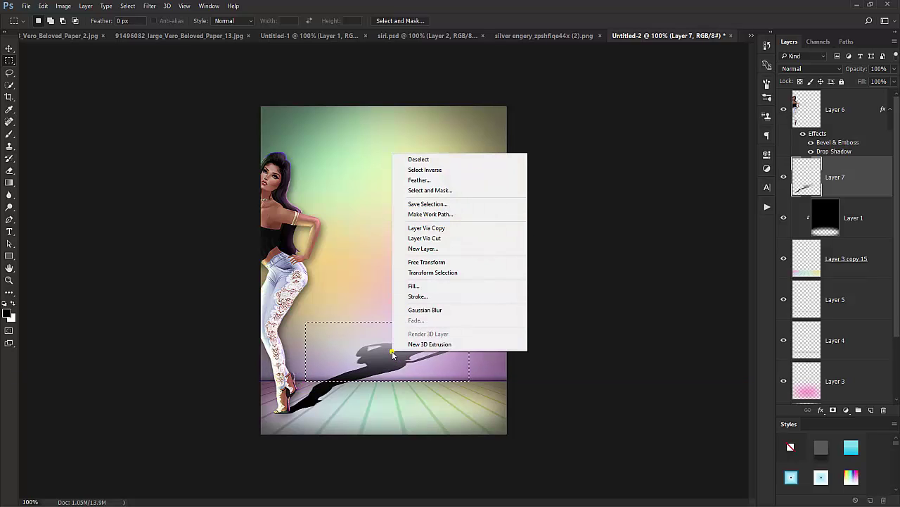
left_click(427, 262)
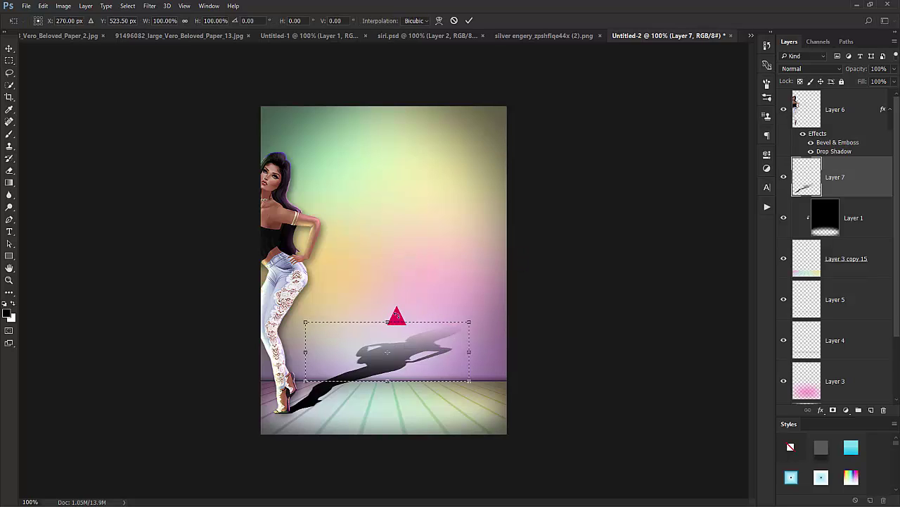
left_click_drag(389, 323, 280, 170)
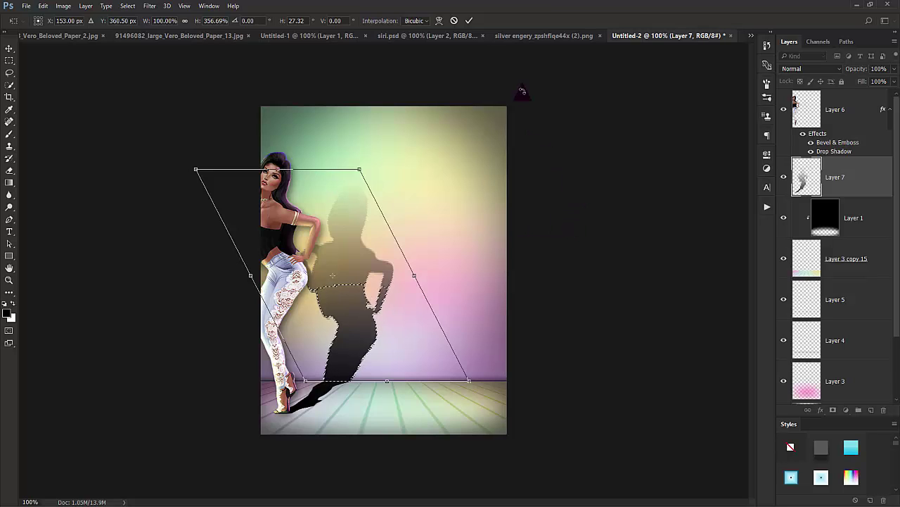
left_click(468, 20)
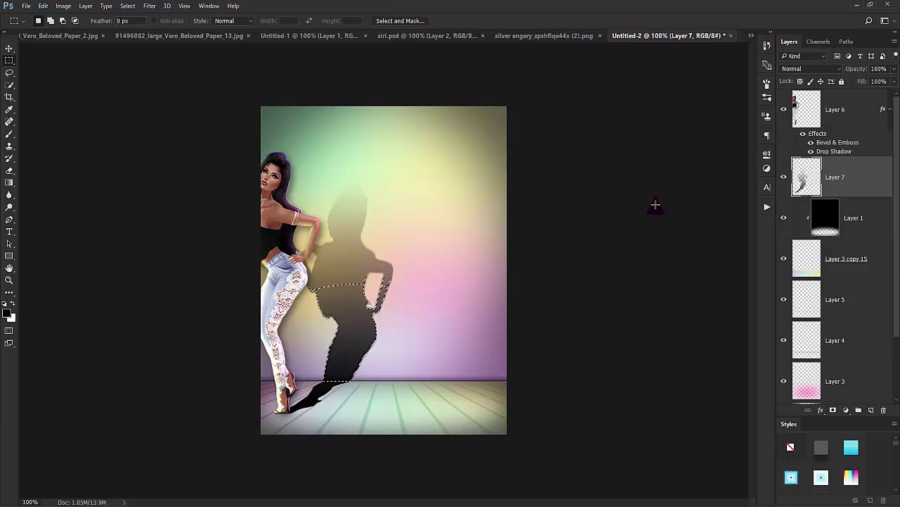
key("ctrl+d")
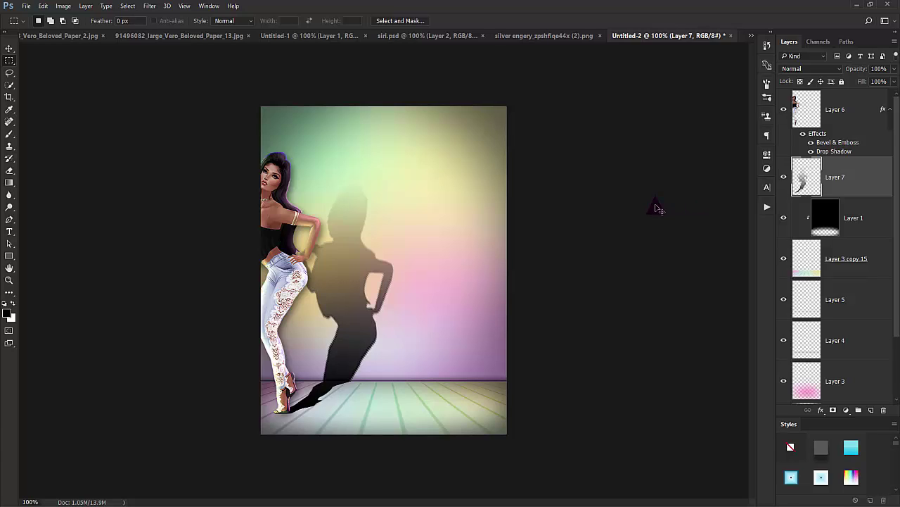
- Select the model and shadow layers together and move them right to the middle of the canvas
left_click(856, 104, "shift")
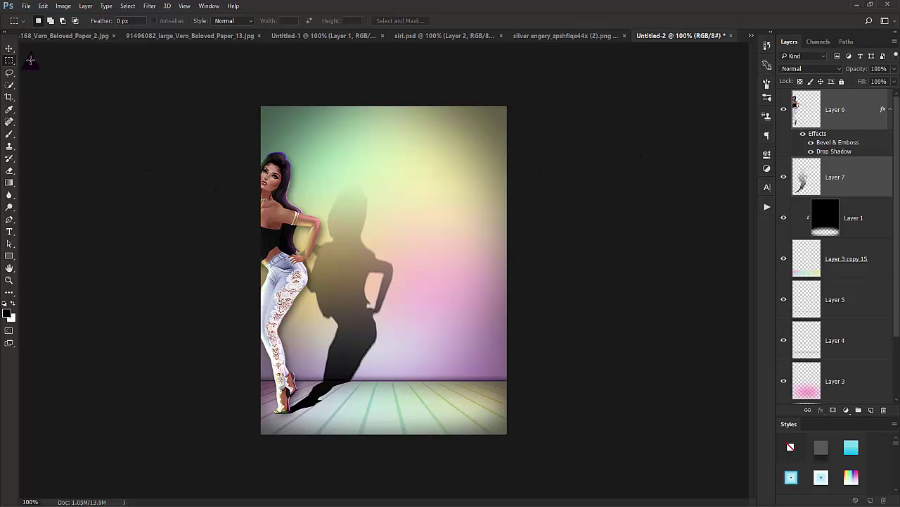
left_click(9, 47)
left_click_drag(269, 209, 408, 207)
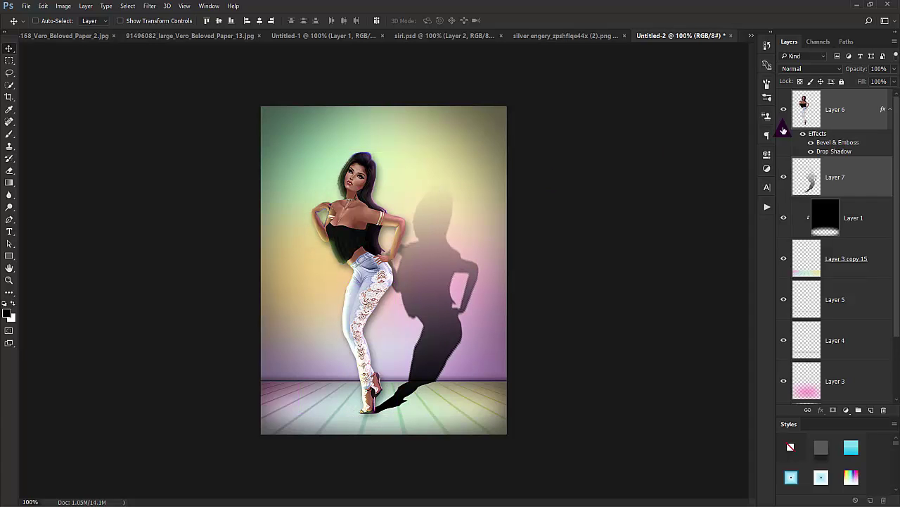
- Soften the edges of the cast shadow on Layer 7 with a 60 px Blur tool at 77% strength, and lower the layer's opacity to 50%
left_click(866, 175)
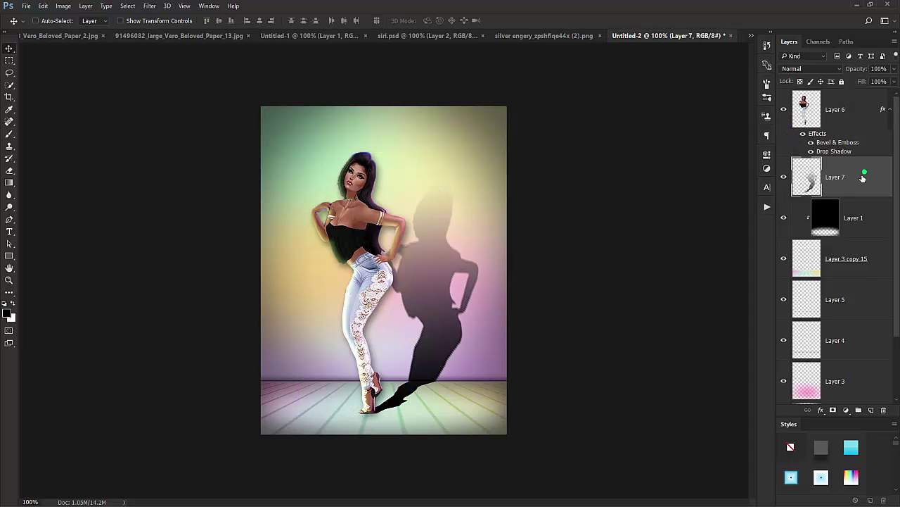
left_click(9, 197)
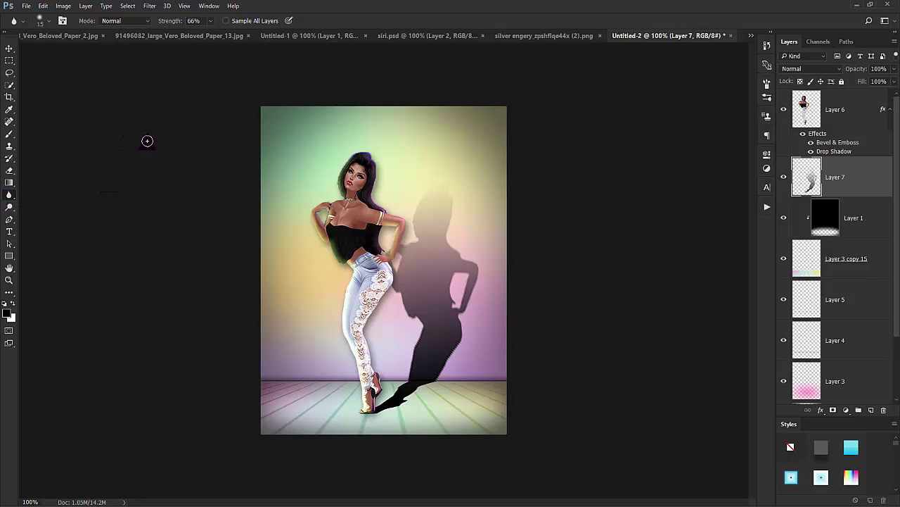
key("bracketright")
key("bracketright")
key("bracketright")
key("bracketright")
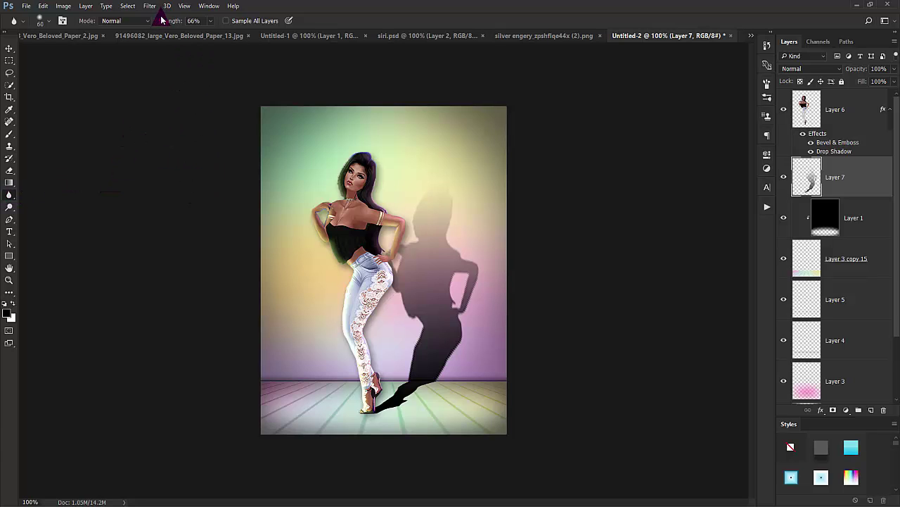
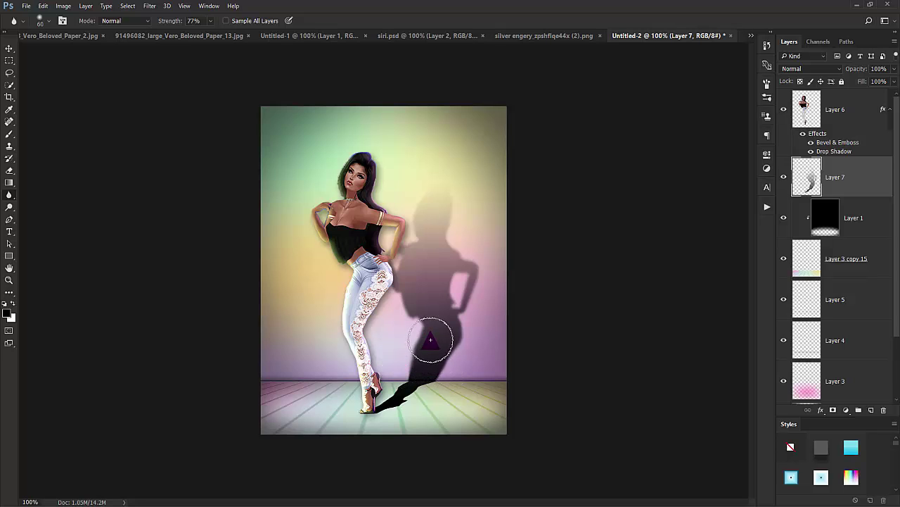
mouse_move(392, 310)
left_mouse_down()
mouse_move(411, 220)
mouse_move(454, 187)
mouse_move(465, 264)
mouse_move(486, 242)
mouse_move(474, 344)
mouse_move(403, 335)
mouse_move(405, 349)
mouse_move(417, 353)
mouse_move(461, 349)
left_mouse_up()
mouse_move(401, 370)
left_mouse_down()
mouse_move(388, 372)
mouse_move(466, 371)
mouse_move(398, 396)
mouse_move(488, 317)
mouse_move(405, 403)
mouse_move(436, 398)
left_mouse_up()
left_click(472, 241)
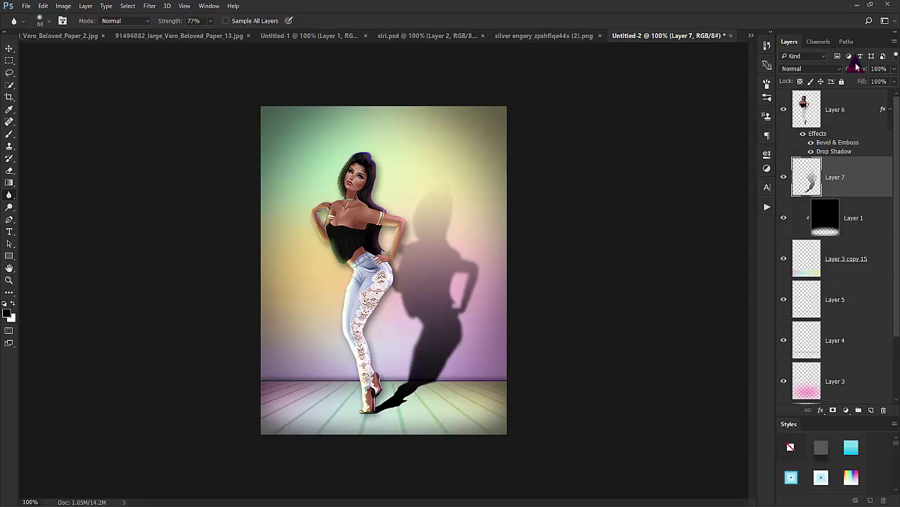
left_click_drag(855, 71, 839, 73)
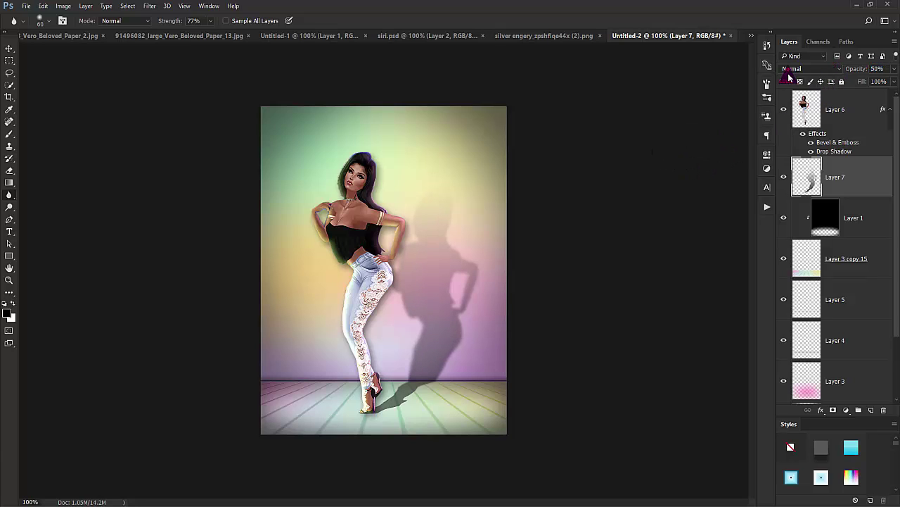
- Select Layer 6 and Layer 7 together and nudge the model and her softened shadow slightly farther right
left_click(9, 49)
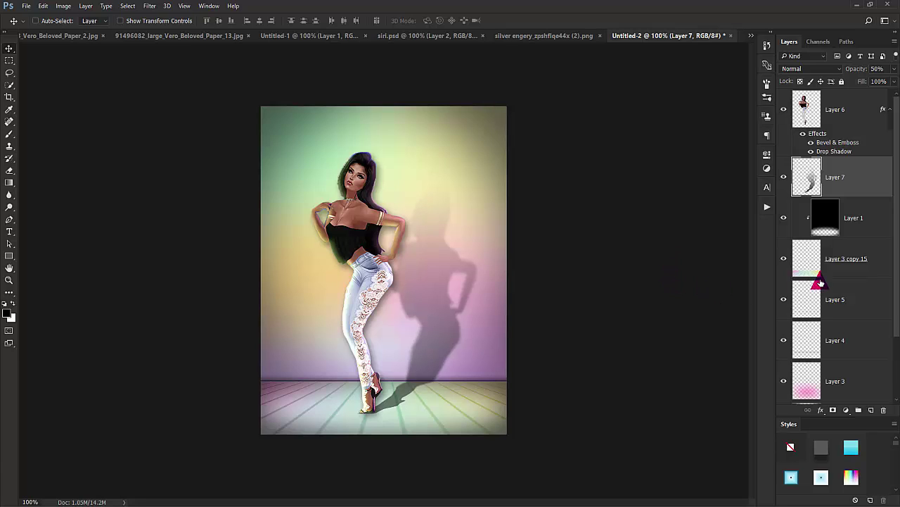
left_click(860, 103, "shift")
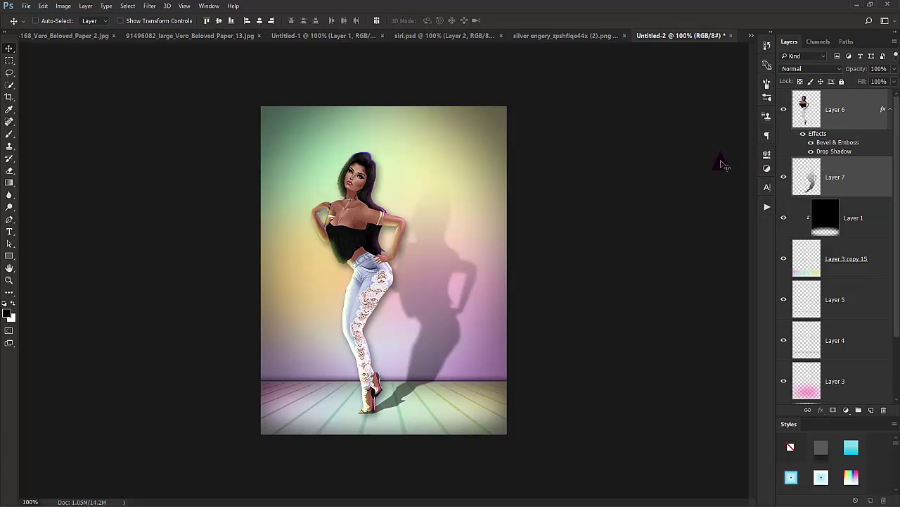
key("Right")
key("Right")
key("Right")
key("Right")
key("Right")
key("Right")
key("Right")
key("Right")
key("Right")
key("Right")
key("Right")
key("Right")
key("Right")
key("Right")
key("Right")
key("Right")
key("Right")
key("Right")
key("Right")
key("Right")
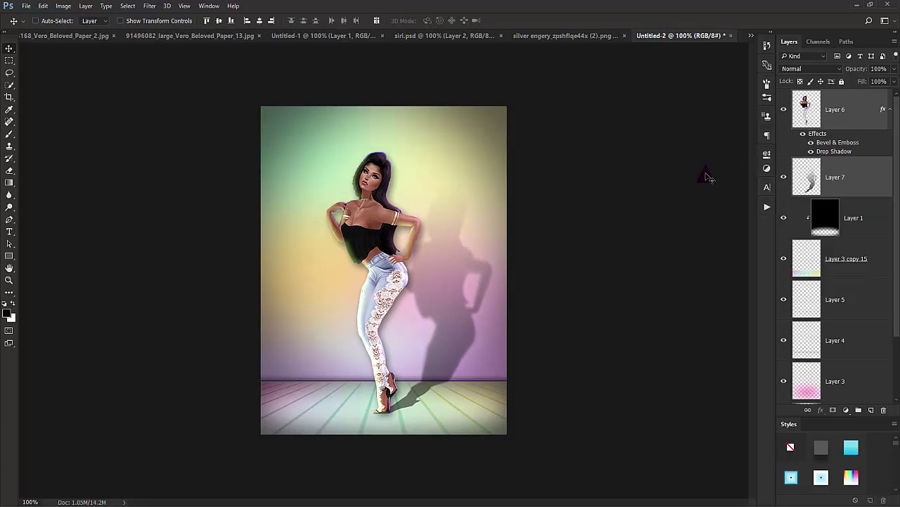
key("Right")
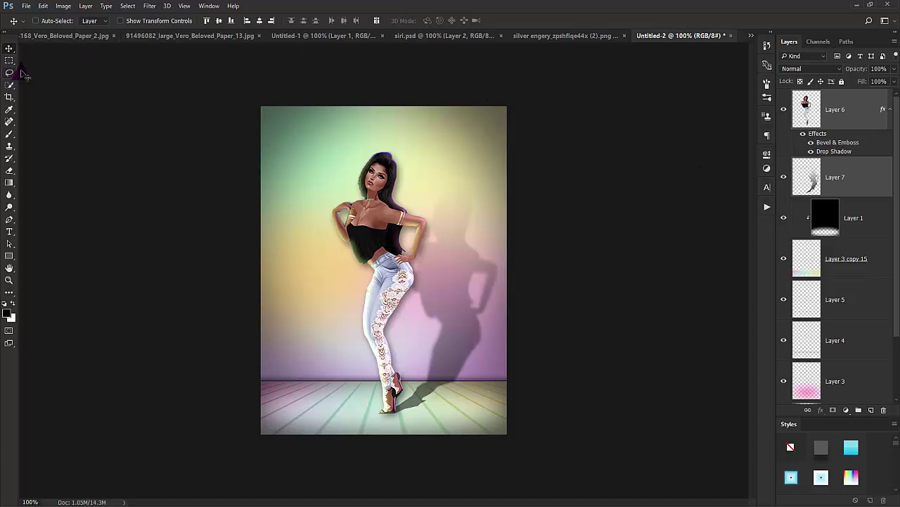
- Add a new layer directly below the model layer and fill a small elliptical selection under her front foot with black
left_click(872, 214)
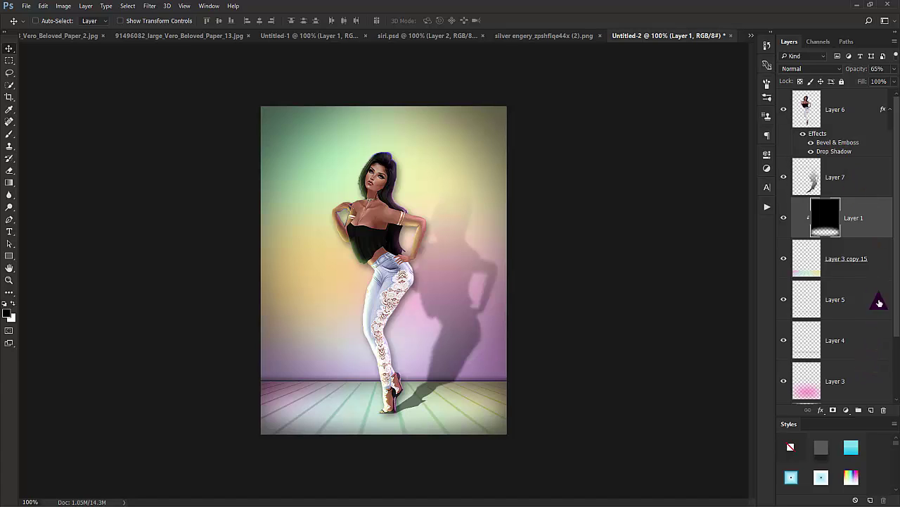
left_click(873, 411)
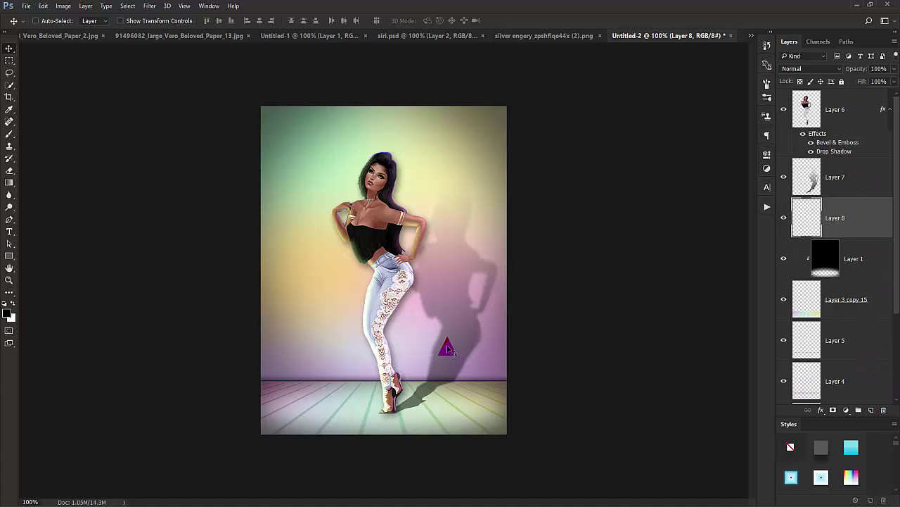
left_click_drag(863, 226, 853, 158)
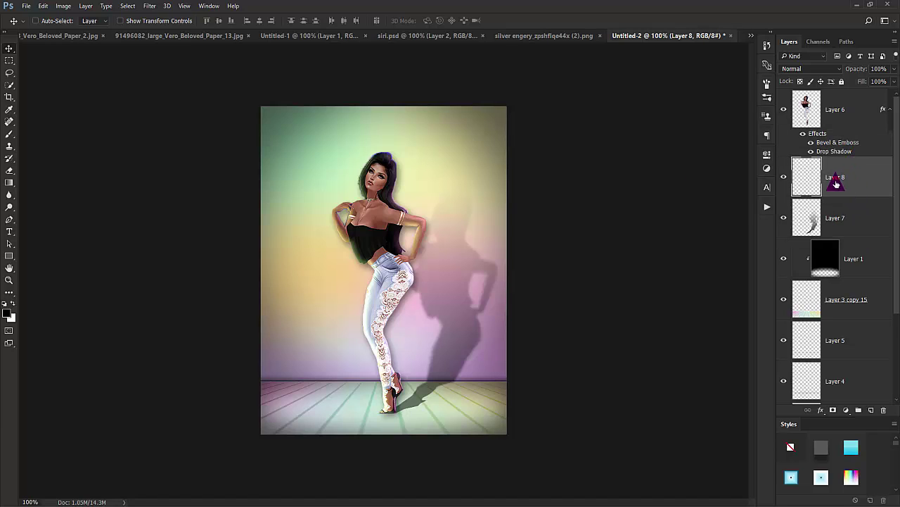
left_click(12, 64)
left_click(67, 69)
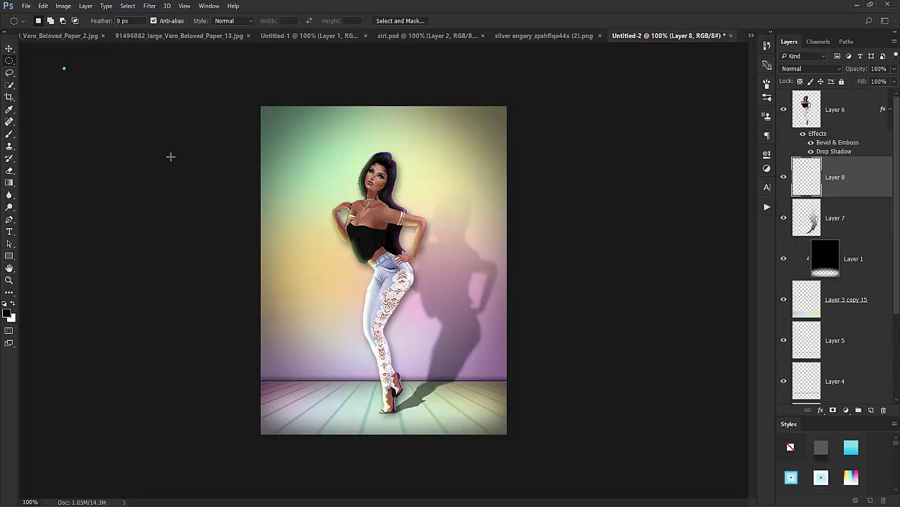
left_click_drag(376, 406, 394, 414)
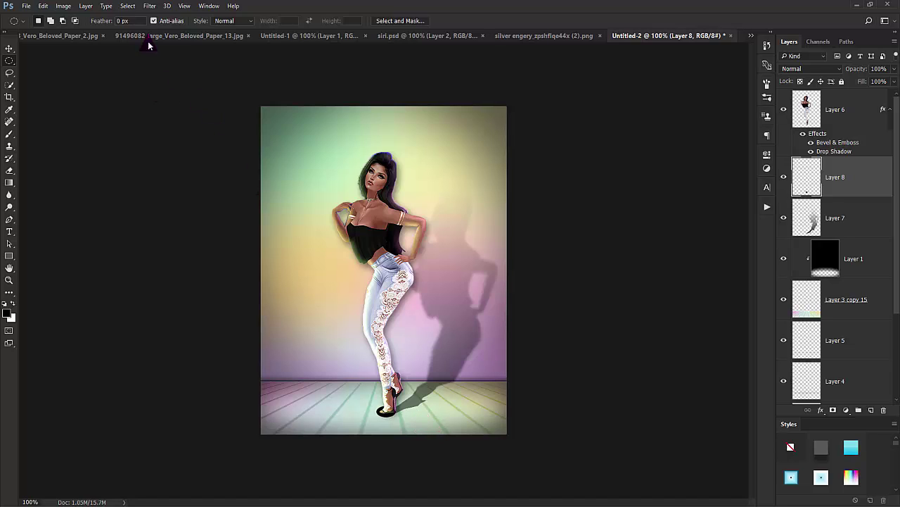
- Apply a Gaussian Blur with a radius of about 6.8 pixels to the small ellipse on Layer 8
left_click(149, 7)
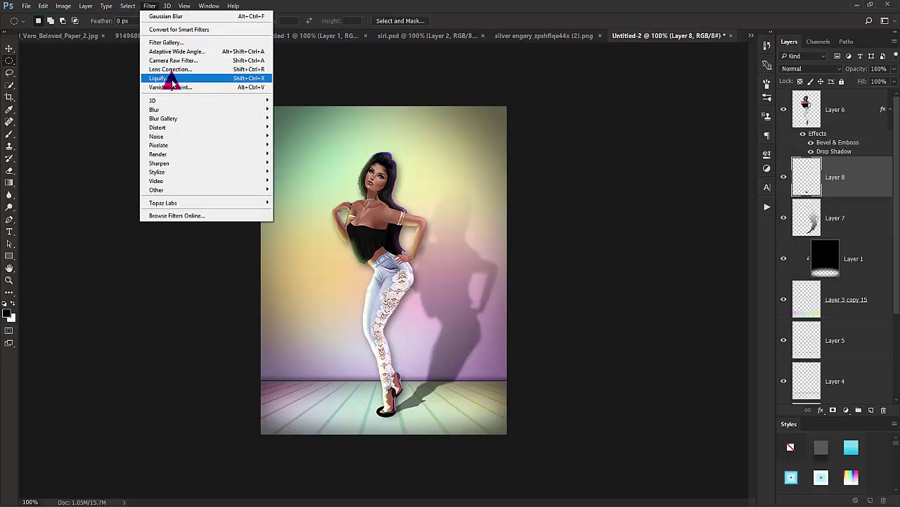
mouse_move(159, 111)
left_click(129, 145)
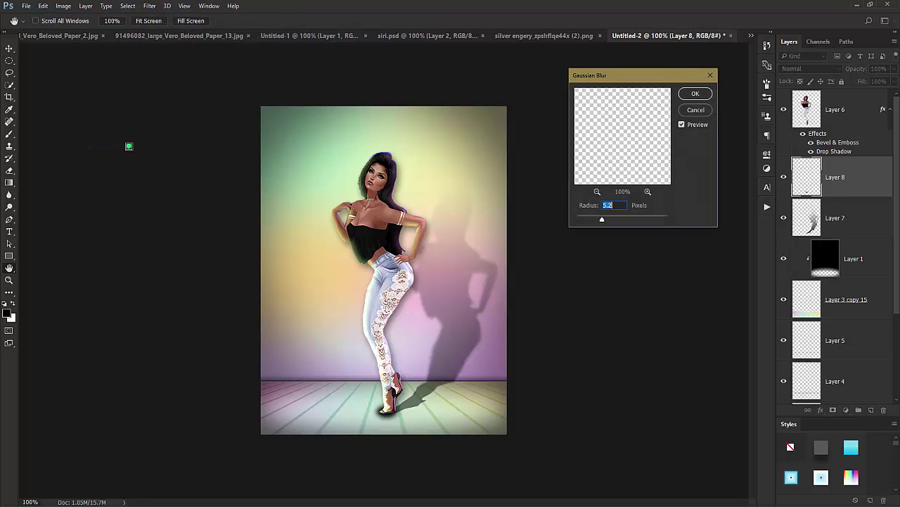
left_click_drag(598, 225, 606, 222)
left_click(695, 93)
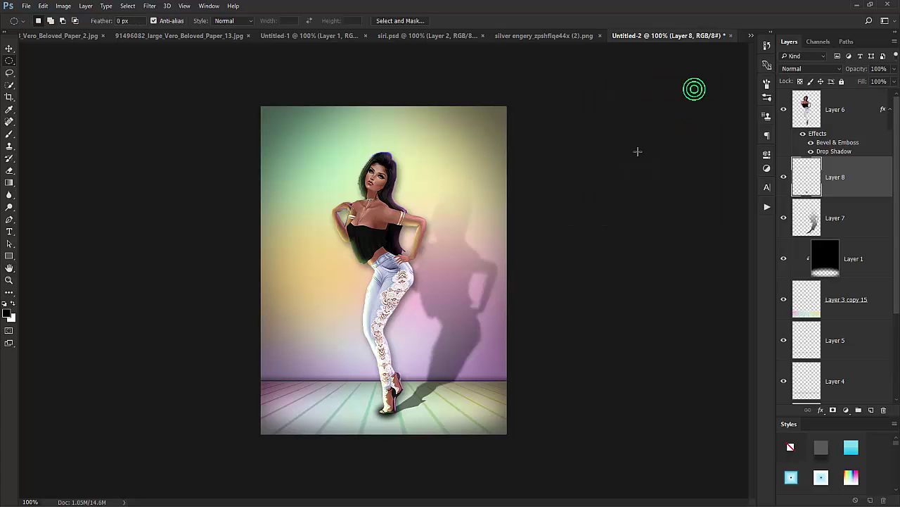
- Flatten the blurred foot shadow to about 64% height, place it beneath the front shoe, and lower its layer opacity to 87%
key("ctrl+t")
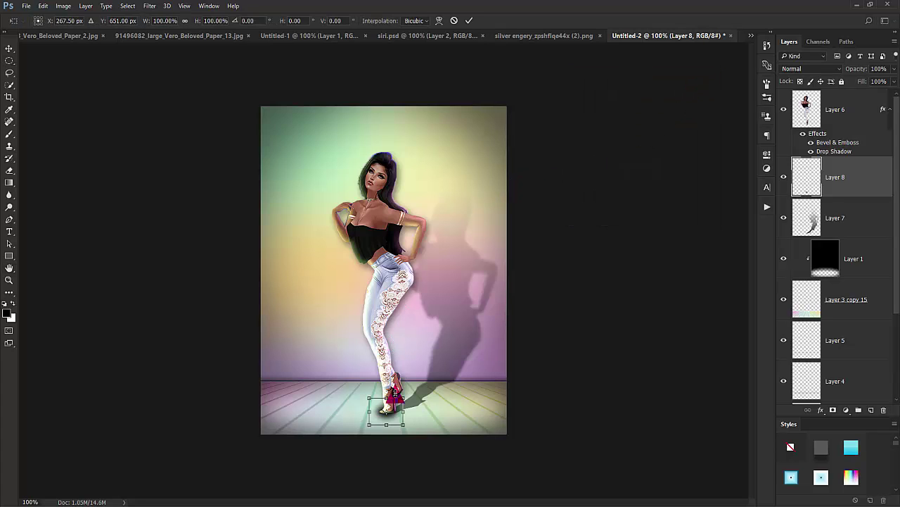
left_click_drag(386, 397, 386, 407)
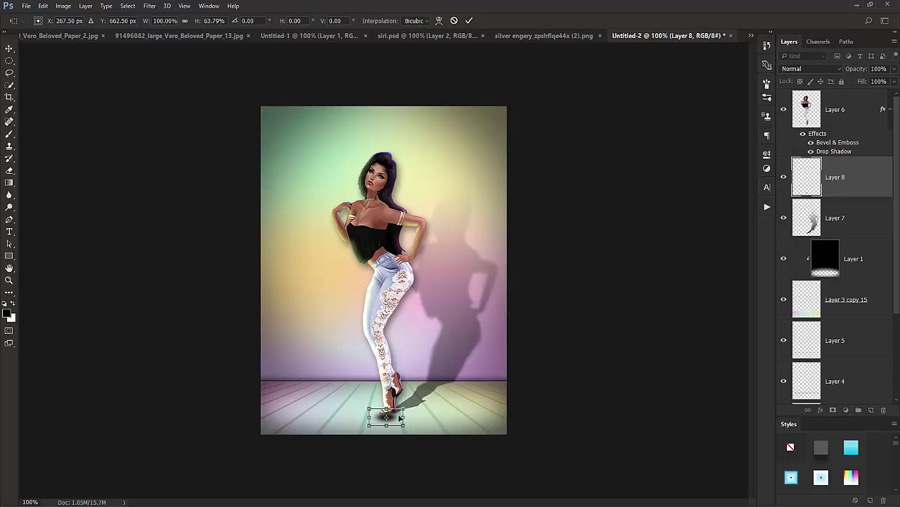
mouse_move(399, 417)
left_mouse_down()
mouse_move(397, 403)
mouse_move(407, 423)
left_mouse_up()
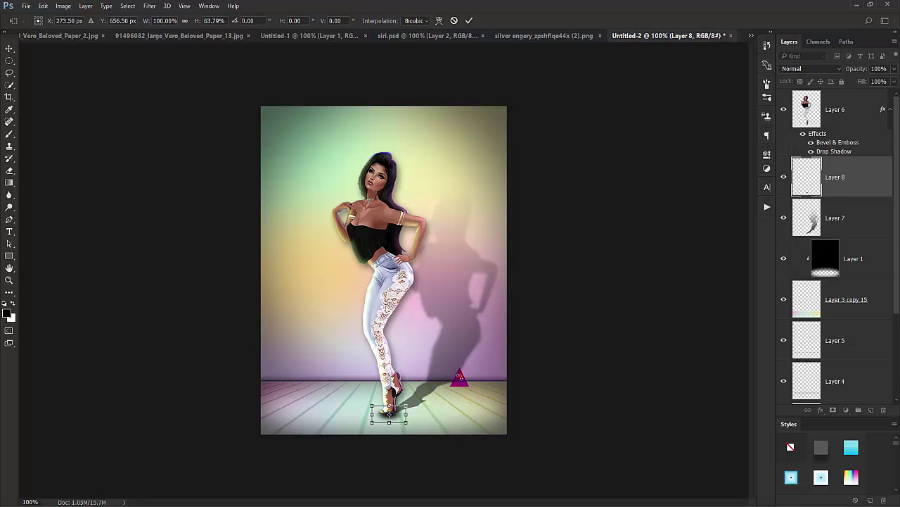
key("Up")
key("Up")
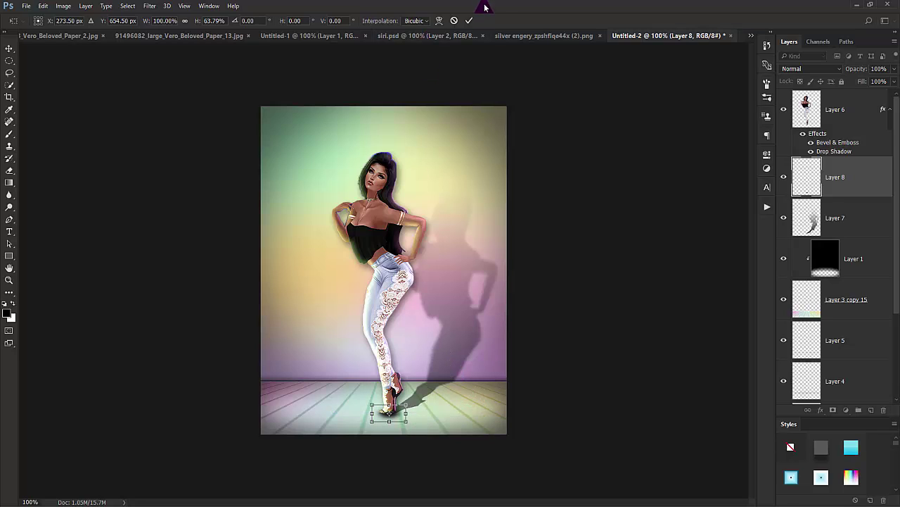
left_click(469, 20)
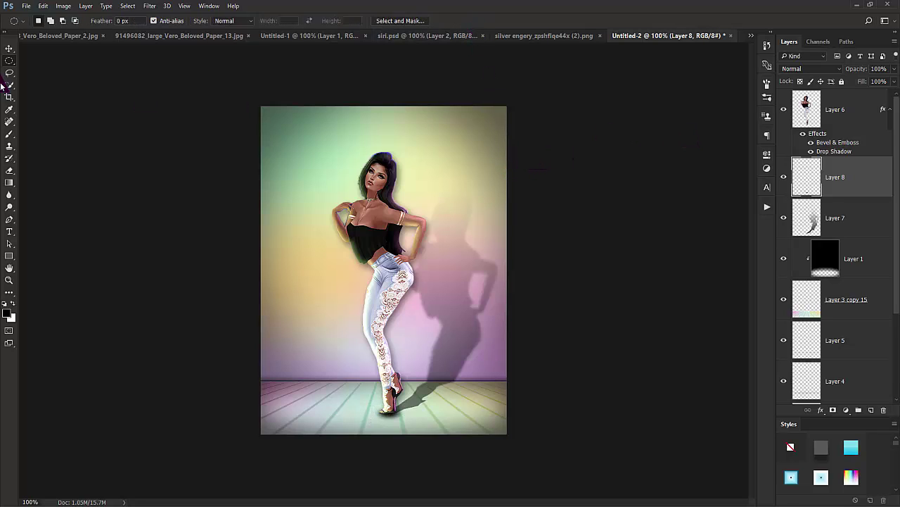
left_click(9, 47)
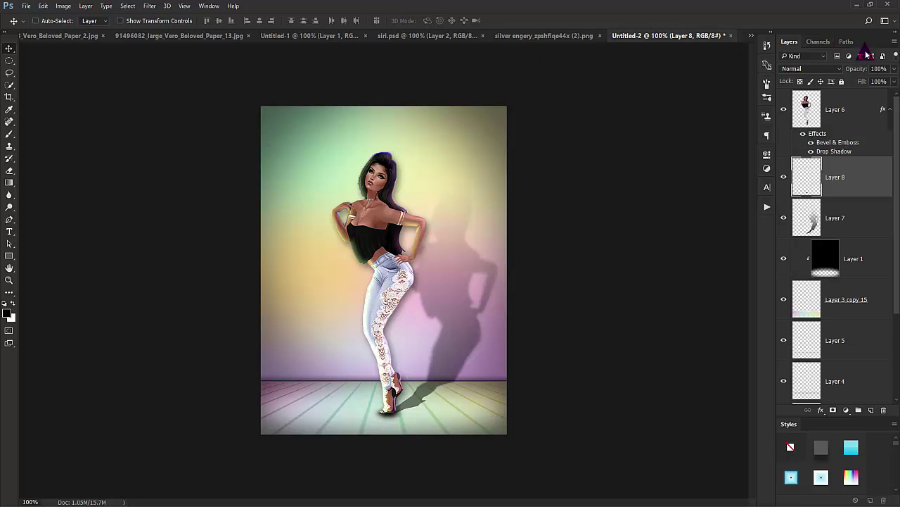
left_click_drag(862, 71, 852, 72)
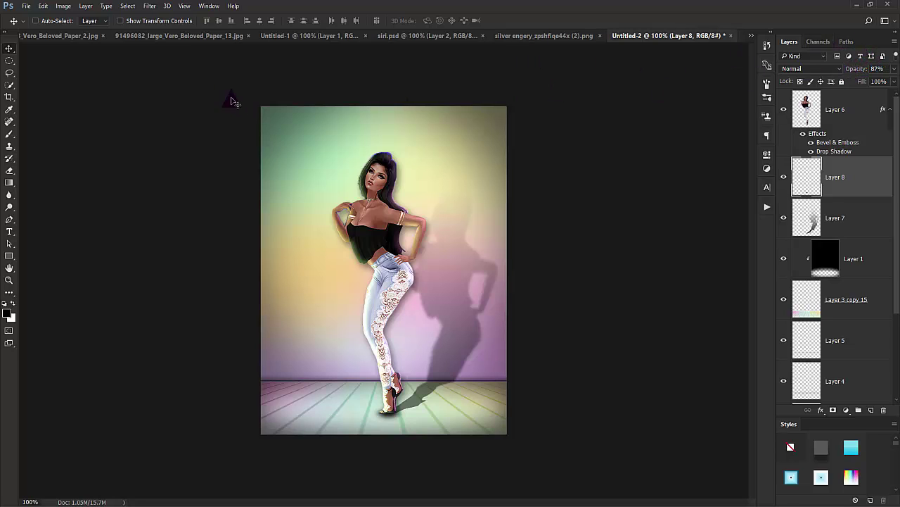
- Draw a wider elliptical selection around the foot shadow and fill it with black on a new layer above Layer 8
left_click(9, 59)
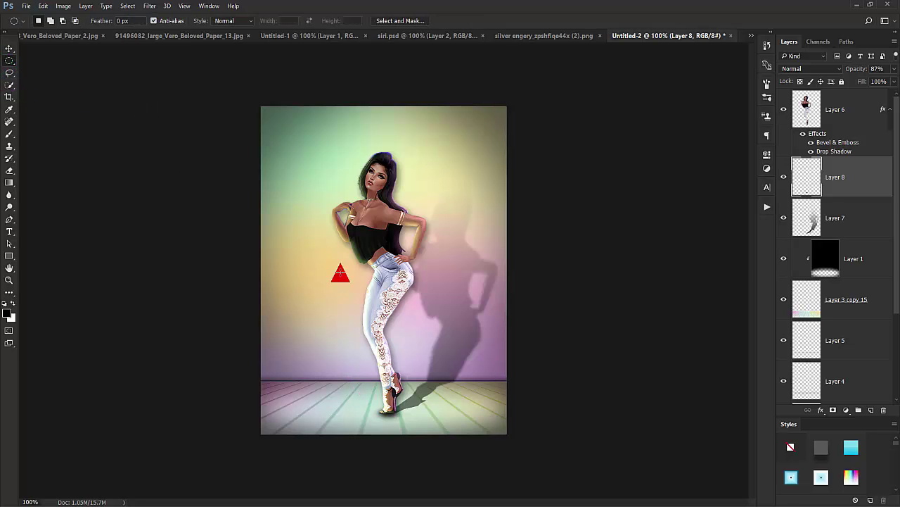
left_click_drag(365, 407, 416, 422)
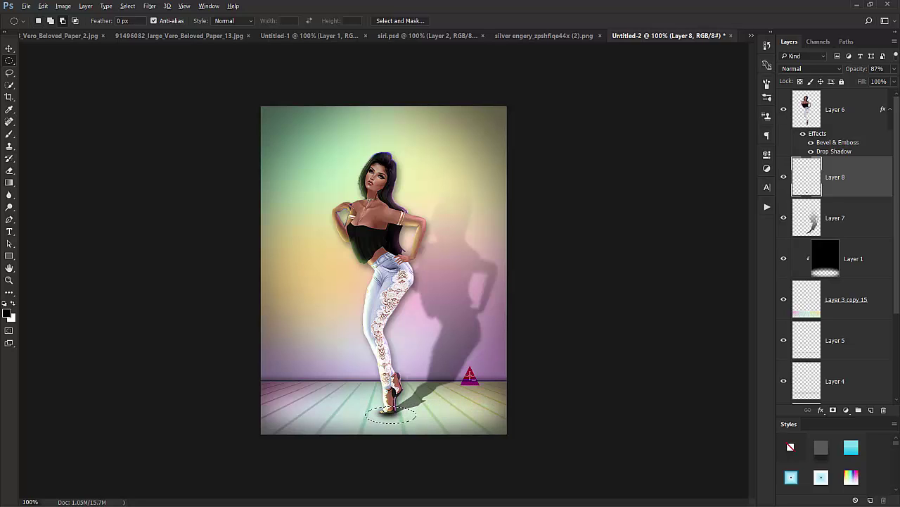
left_click(870, 410)
key("alt+BackSpace")
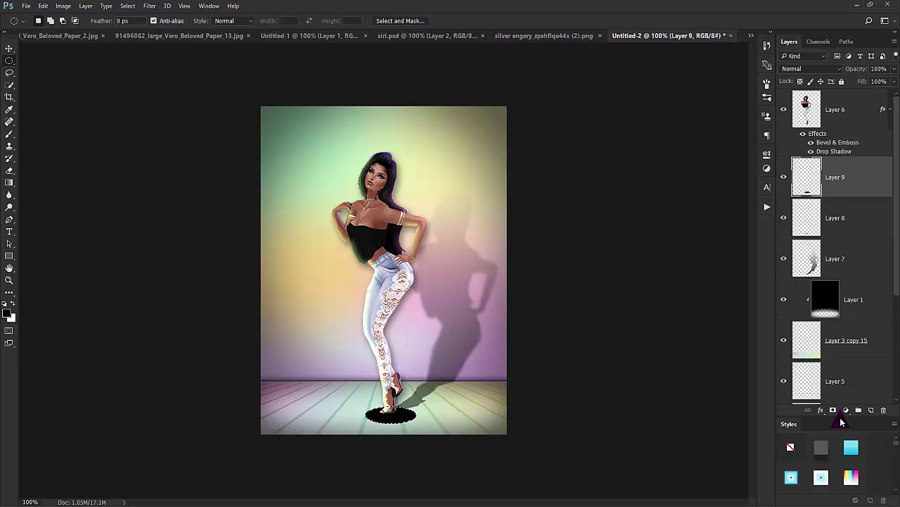
- Apply a Gaussian Blur of about 12.5 pixels to the wider ellipse on Layer 9 and lower the layer's opacity to 71%
left_click(149, 6)
mouse_move(152, 110)
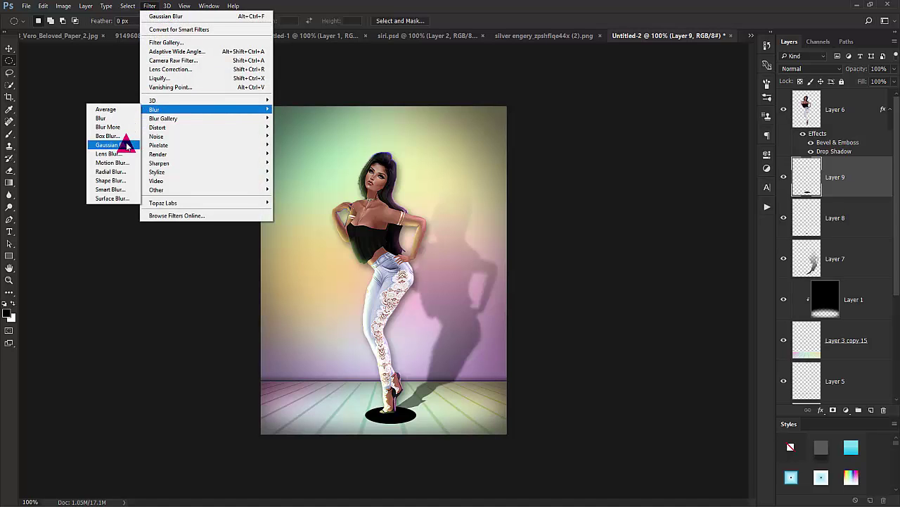
left_click(114, 145)
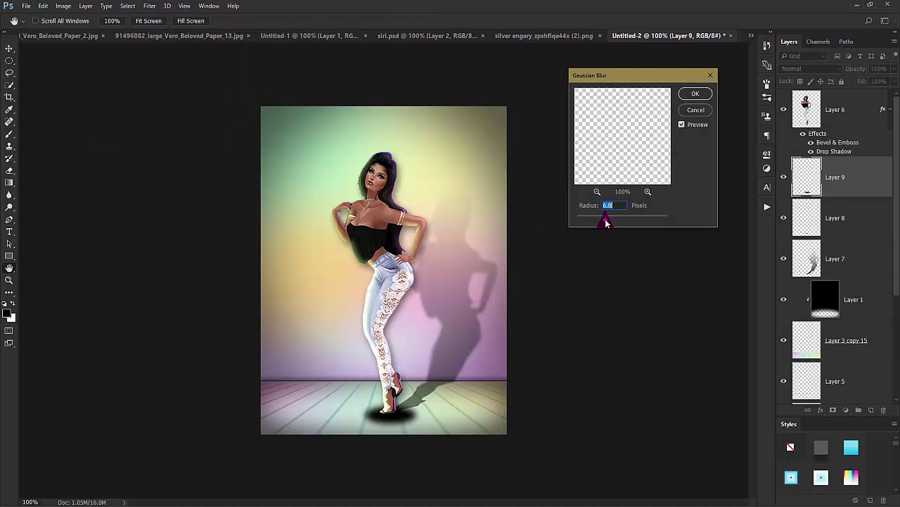
left_click_drag(607, 223, 617, 221)
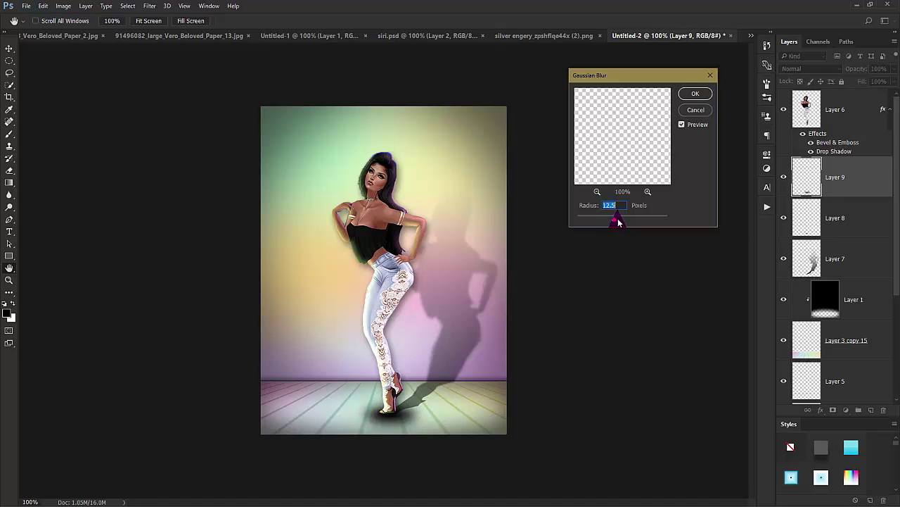
left_click(695, 93)
left_click_drag(861, 68, 847, 71)
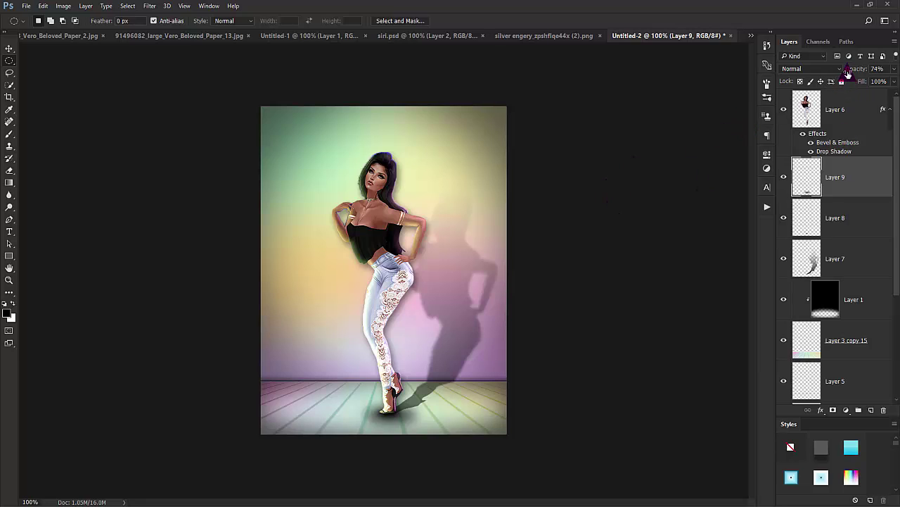
left_click_drag(848, 72, 841, 77)
- Choose the 347 px curling leafy vine preset for the Brush tool and enlarge the brush to 500 px
left_click(9, 134)
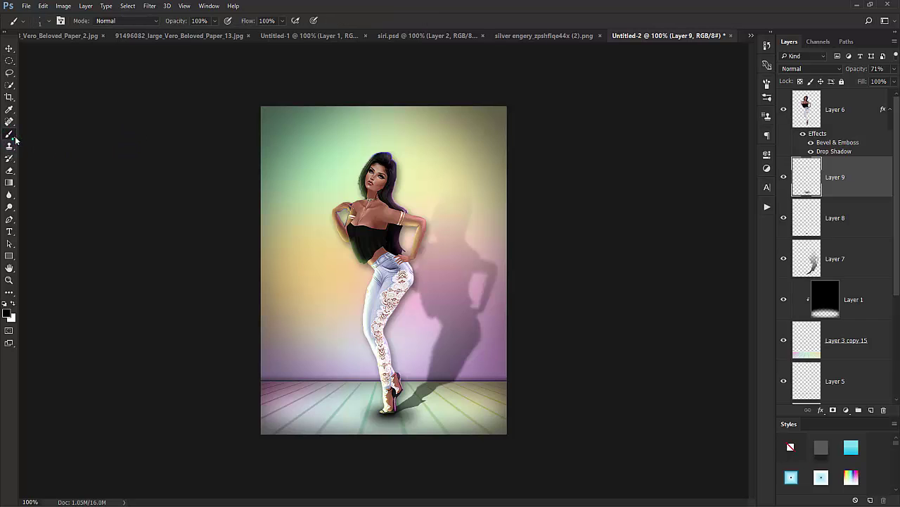
left_click(41, 21)
scroll(161, 124, "down", 15)
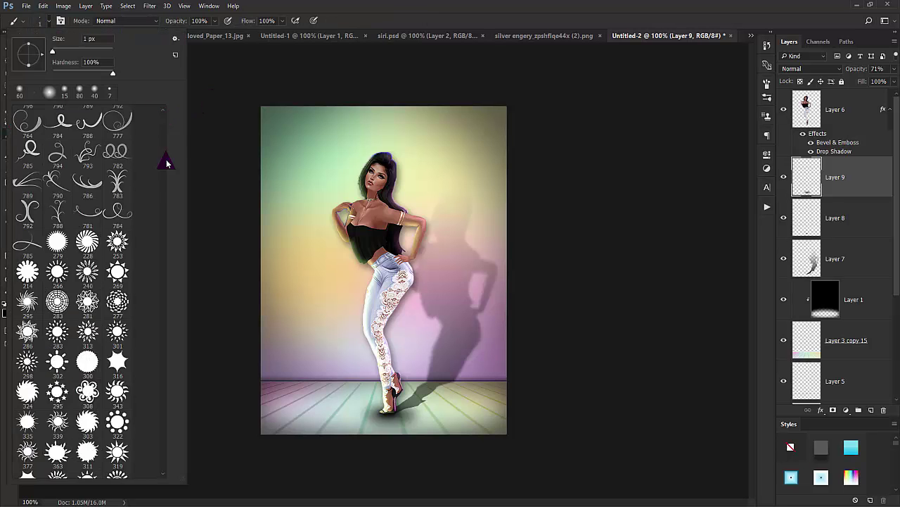
scroll(165, 184, "up", 5)
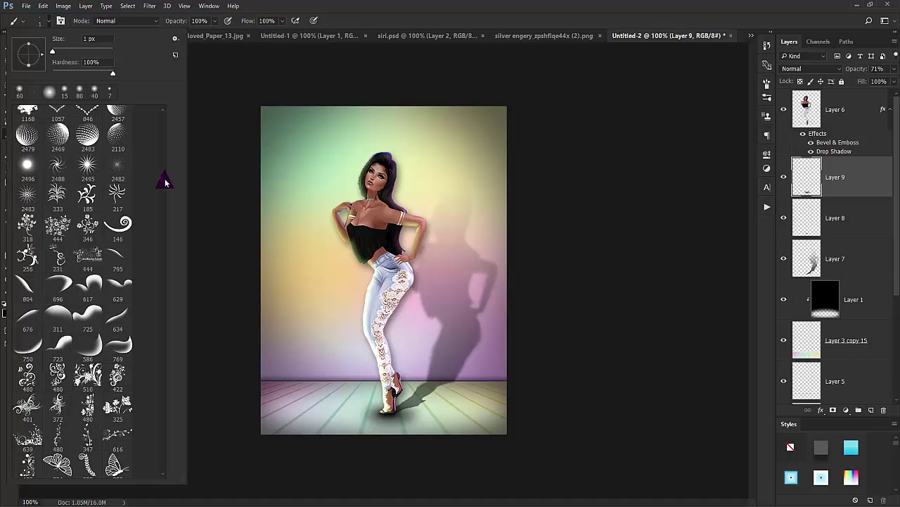
scroll(164, 183, "up", 1)
scroll(165, 182, "down", 5)
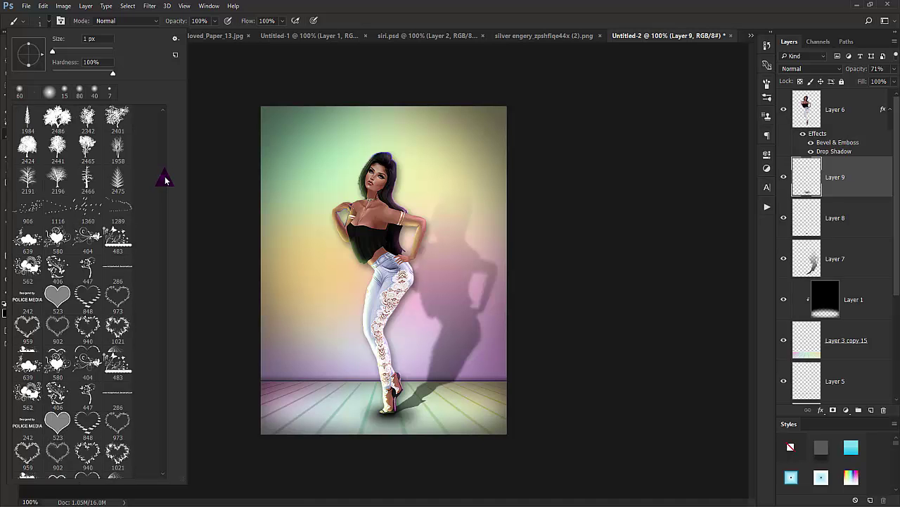
scroll(164, 184, "down", 3)
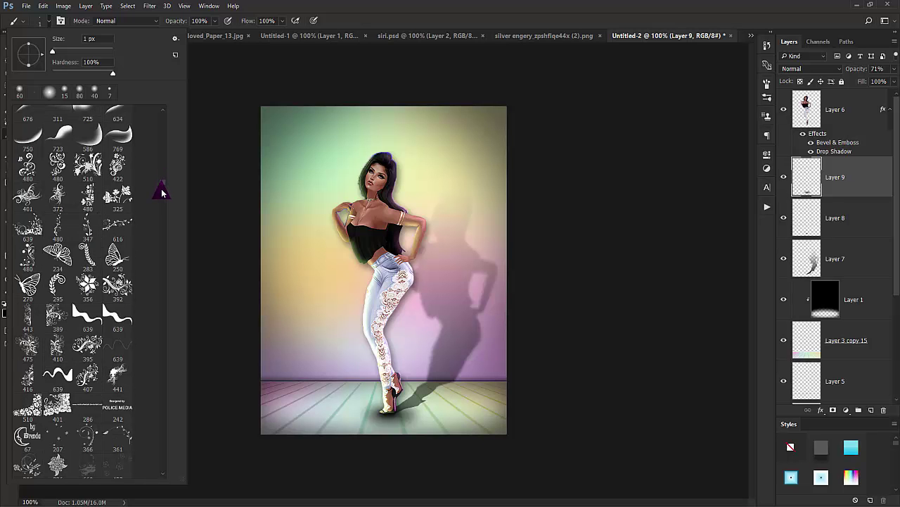
left_click(87, 229)
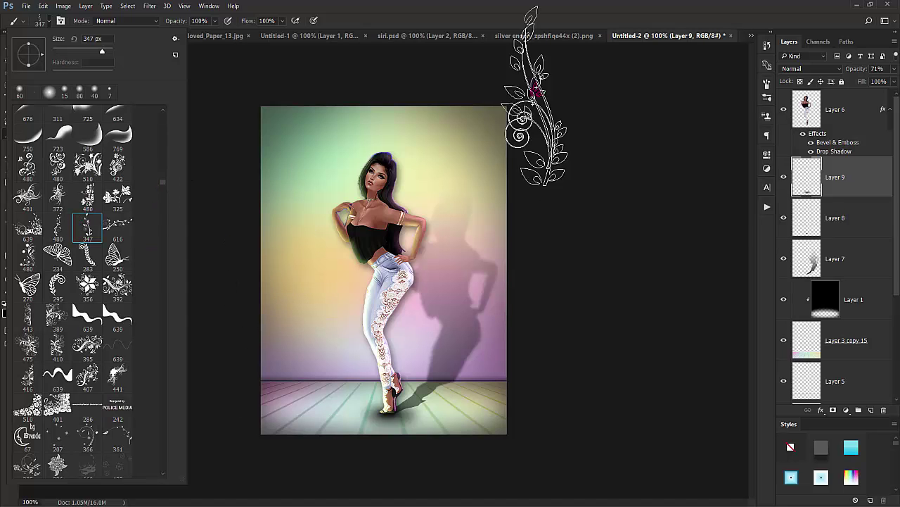
left_click(553, 26)
key("bracketright")
key("bracketright")
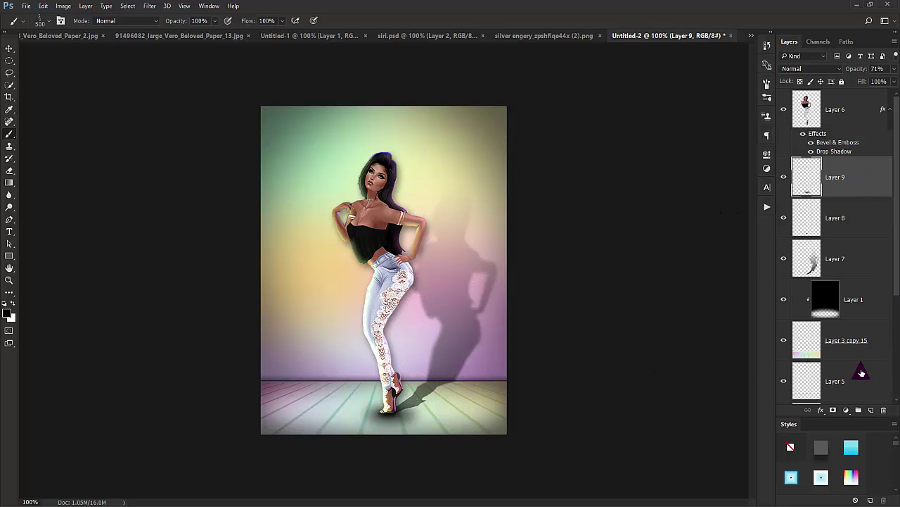
- Stamp a black vine beside the model on a new layer above Layer 1 and blend it as Overlay at 56% opacity
left_click(872, 290)
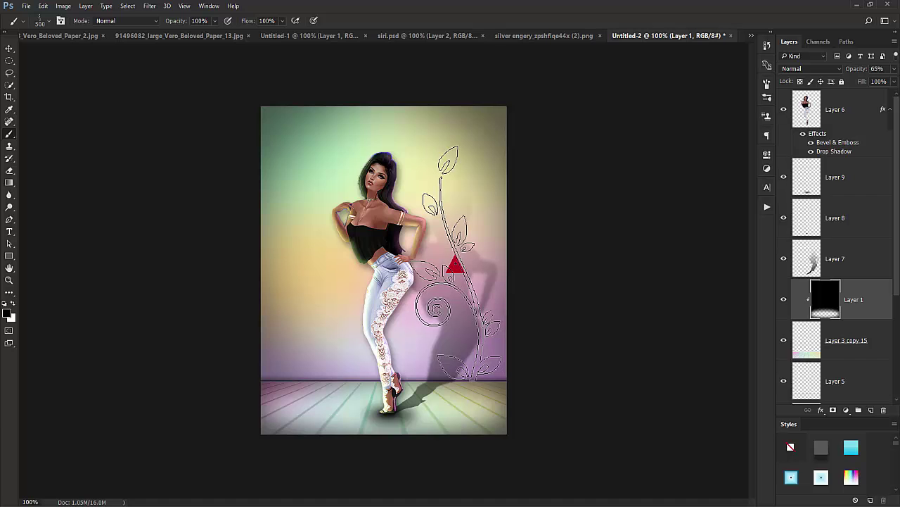
left_click(863, 410)
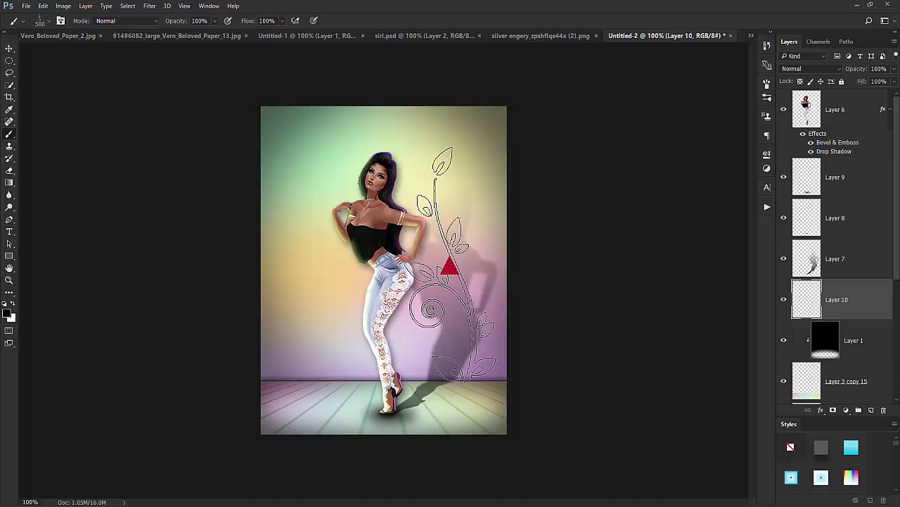
left_click(449, 266)
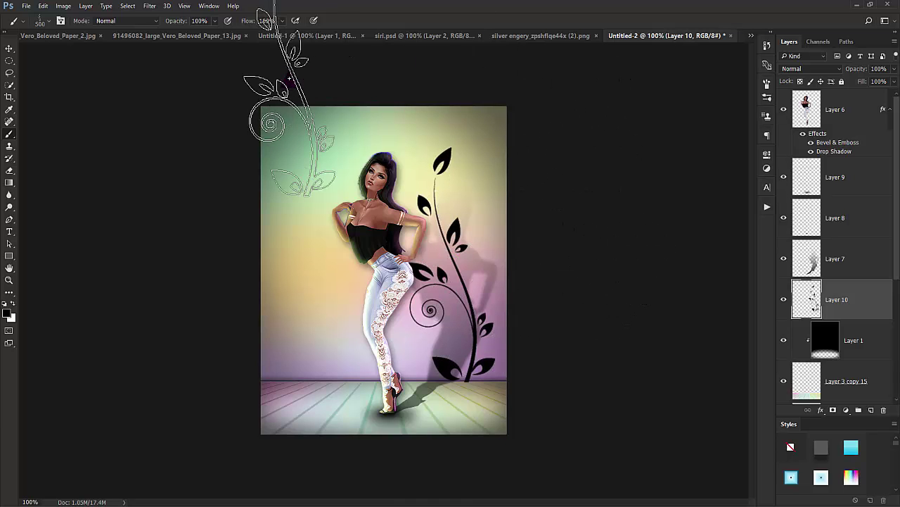
left_click(810, 69)
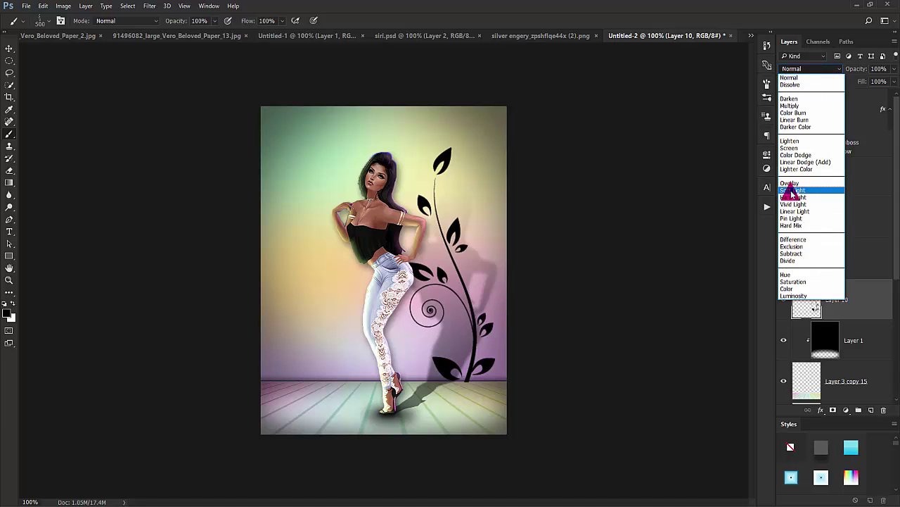
left_click(790, 183)
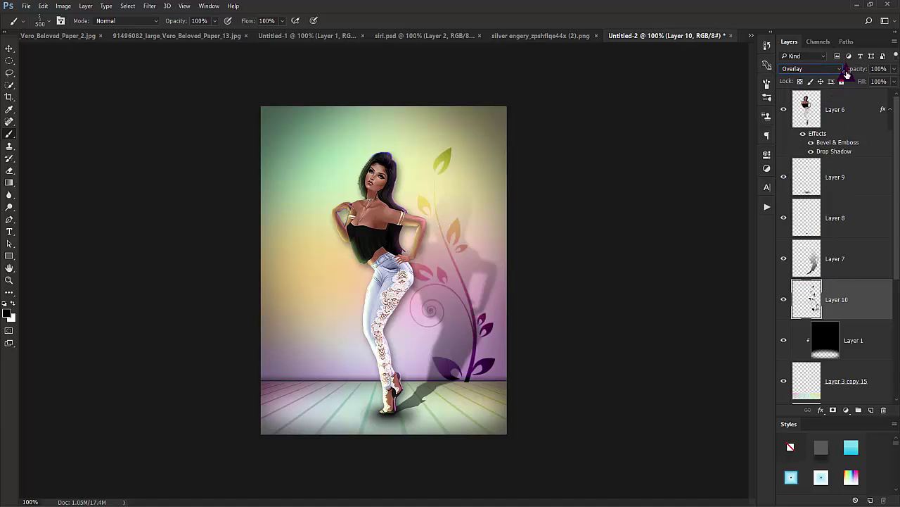
left_click_drag(868, 70, 842, 73)
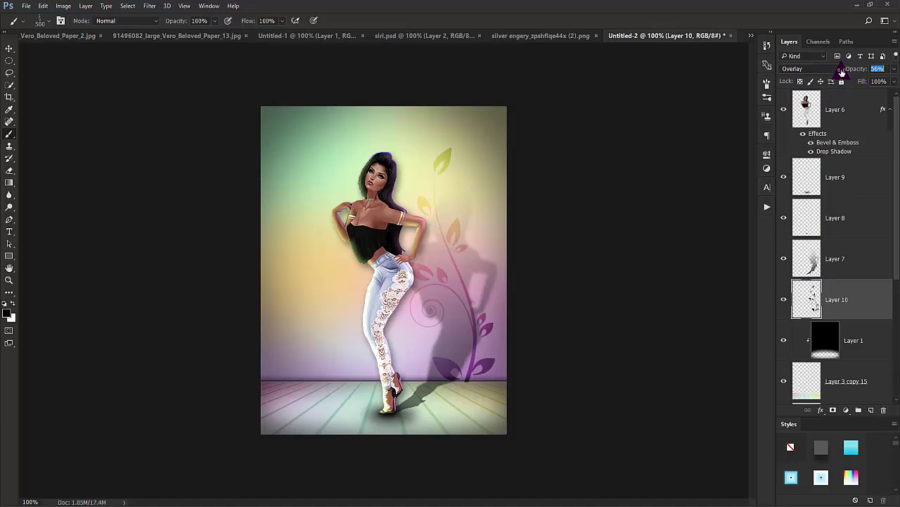
- Add a Multiply drop shadow to the vine on Layer 10 with 48% opacity, 146° angle, 7 px distance and 4 px size
double_click(876, 301)
left_click(497, 216)
left_click_drag(572, 63, 683, 80)
mouse_move(470, 247)
left_mouse_down()
mouse_move(478, 246)
mouse_move(467, 241)
left_mouse_up()
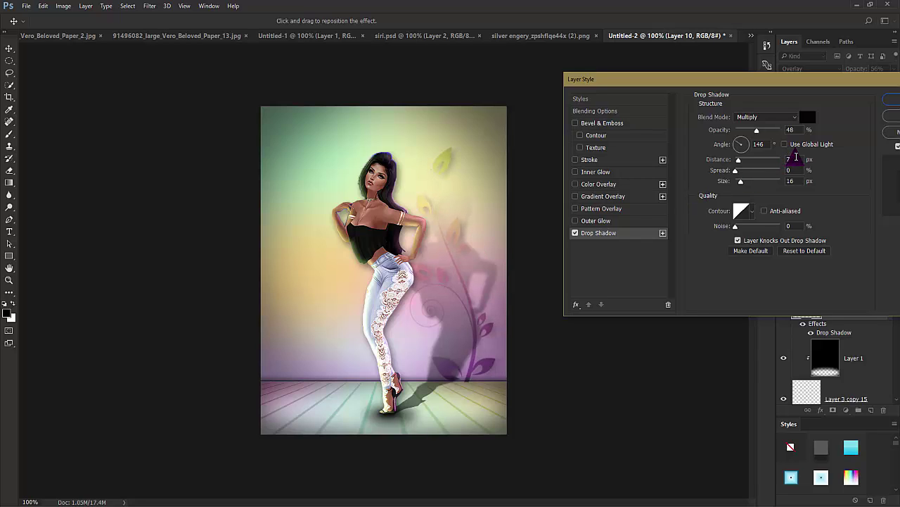
left_click(792, 181)
type("8")
key("Return")
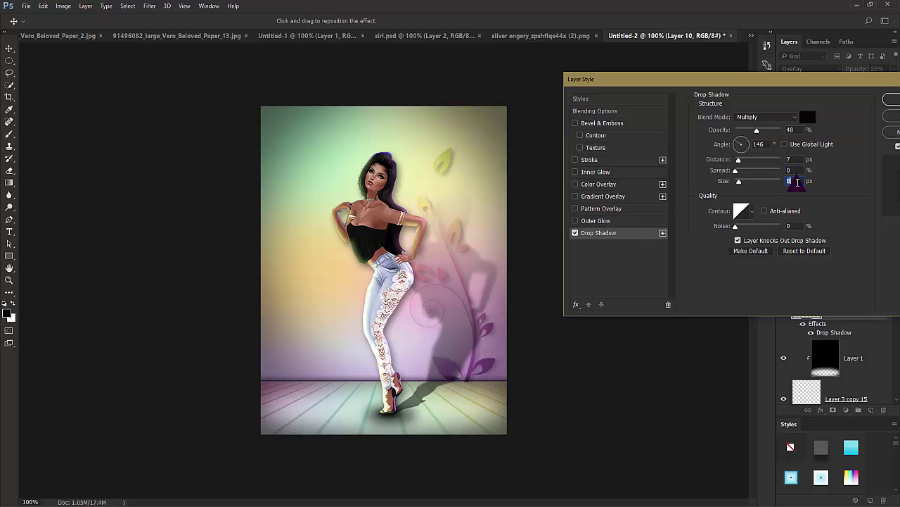
key("Down")
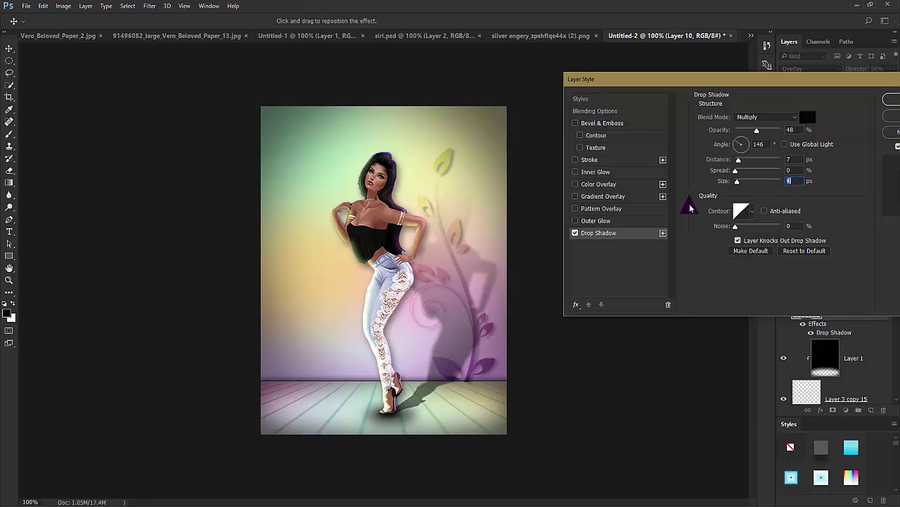
- Adjust the vine's drop shadow to a 180° angle, 6 px size and a shorter distance, and apply the layer style
left_click_drag(491, 206, 491, 204)
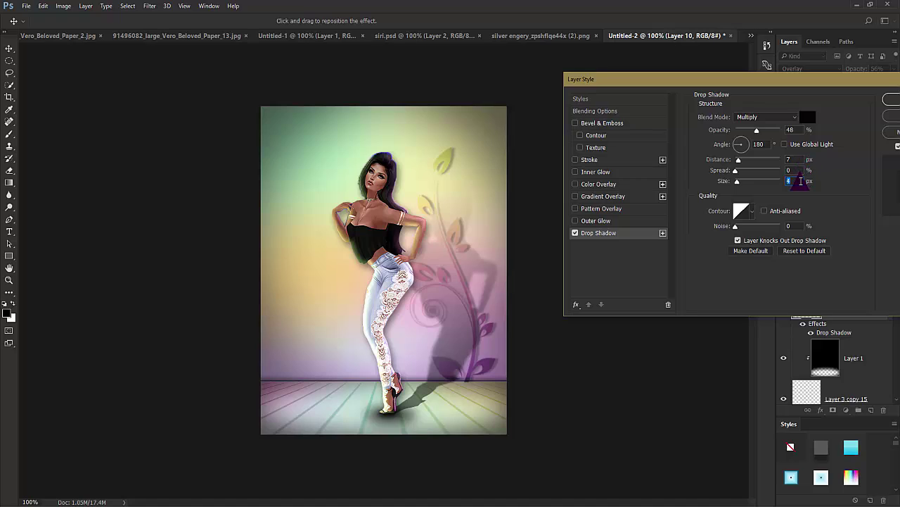
key("Up")
key("Up")
left_click(797, 159)
key("Down")
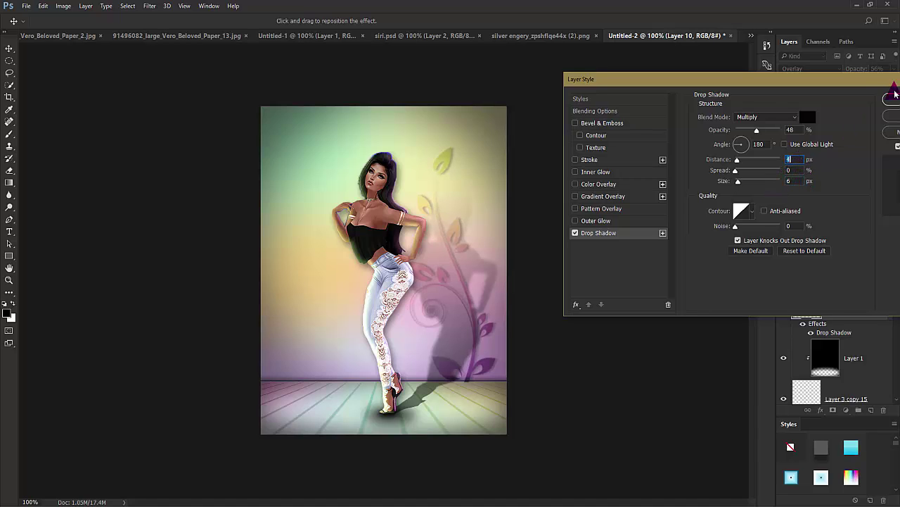
left_click(888, 102)
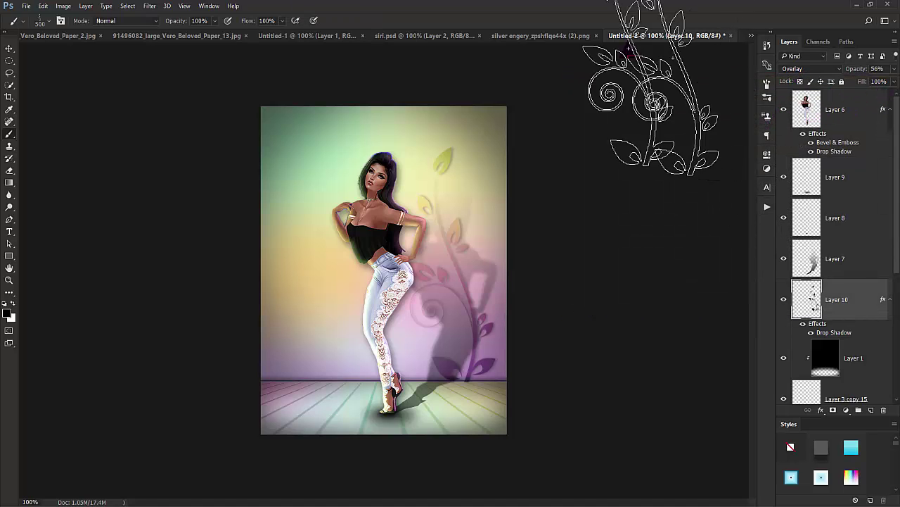
- Nudge the vine on Layer 10 to the right, closer to the right edge of the picture
left_click(9, 50)
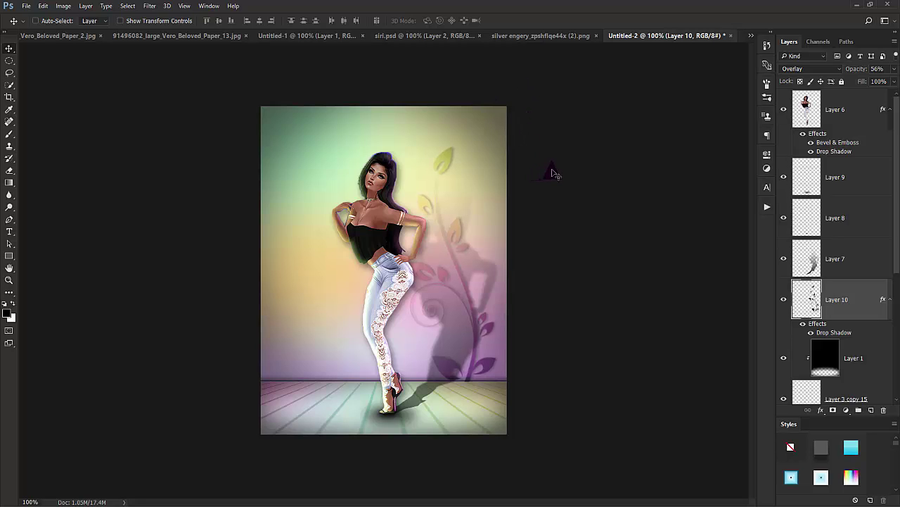
key("Right")
key("Right")
key("Right")
key("Right")
key("Right")
key("Right")
key("Right")
key("Right")
key("Right")
key("Right")
key("Up")
key("Up")
key("Up")
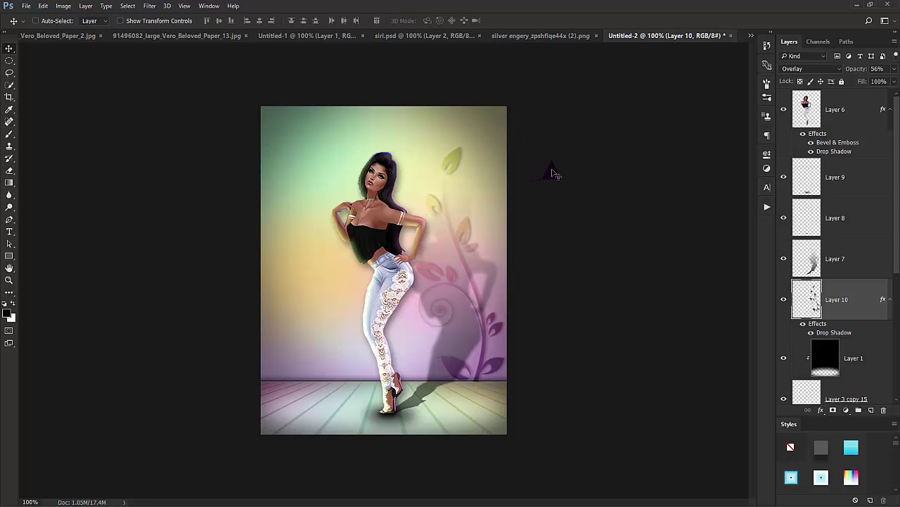
key("Right")
key("Right")
key("Right")
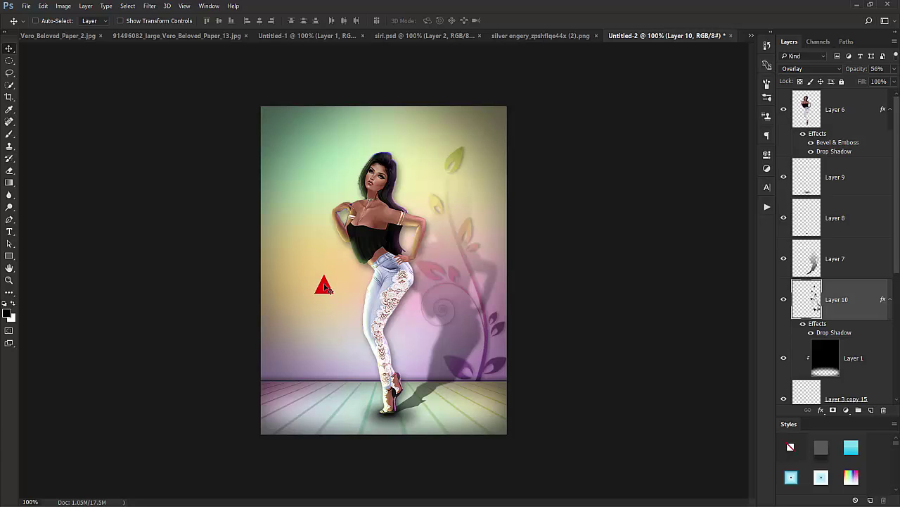
- Add a black three-line caption reading "Synergy", "Model & Editor" and the editor's name across the lower-left wall and floor edge
left_click(9, 232)
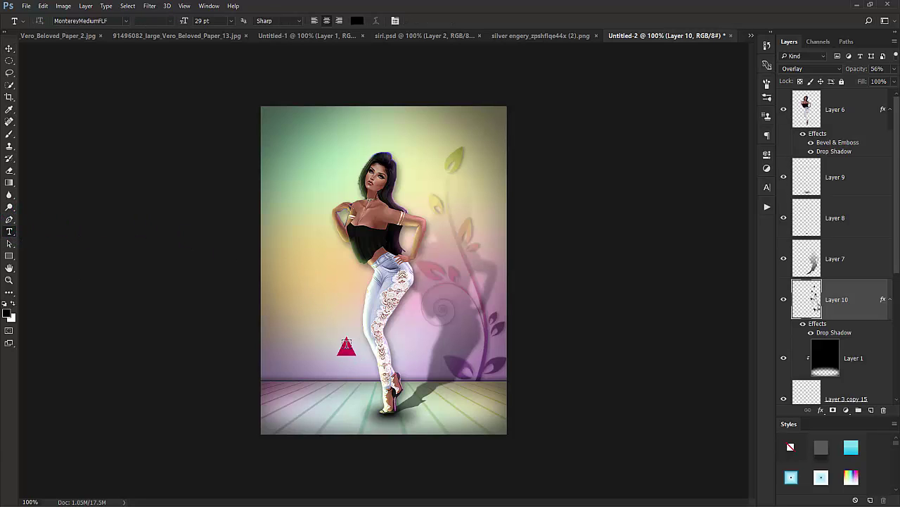
left_click(285, 334)
left_click(289, 373)
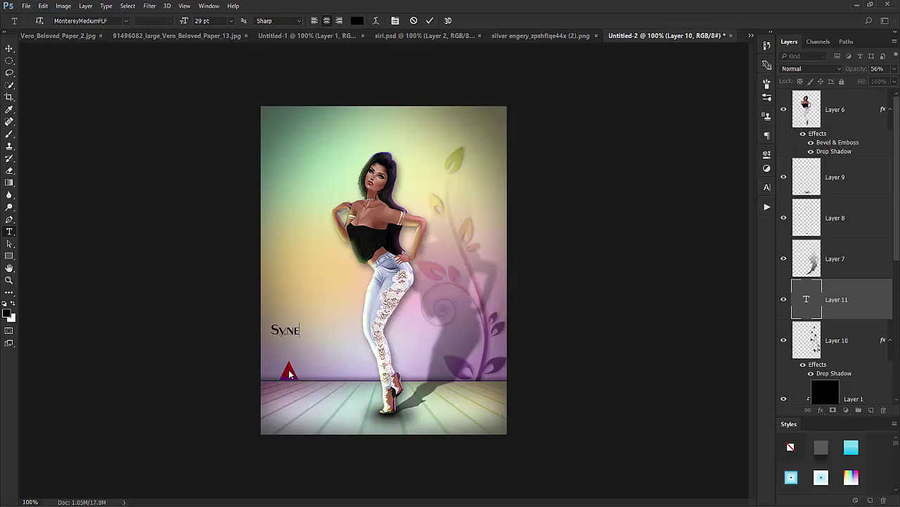
type("Synergy ")
type("Model")
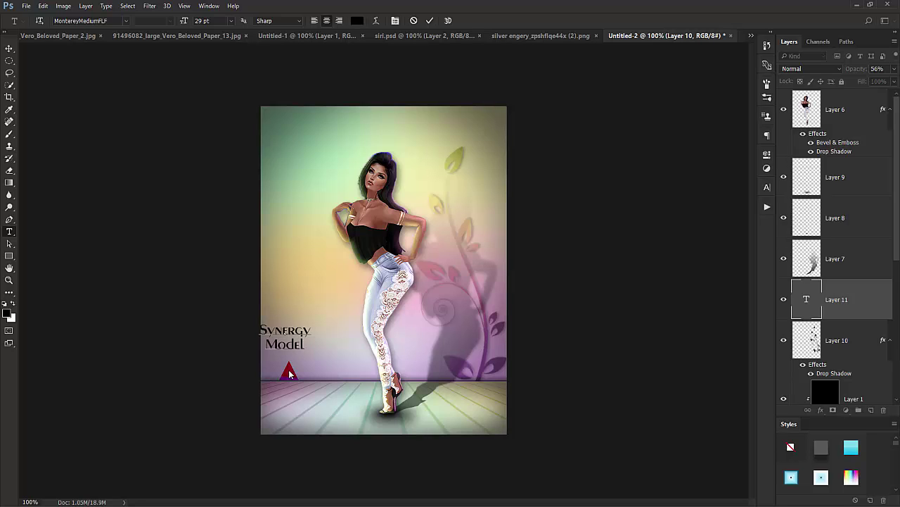
type(" & E")
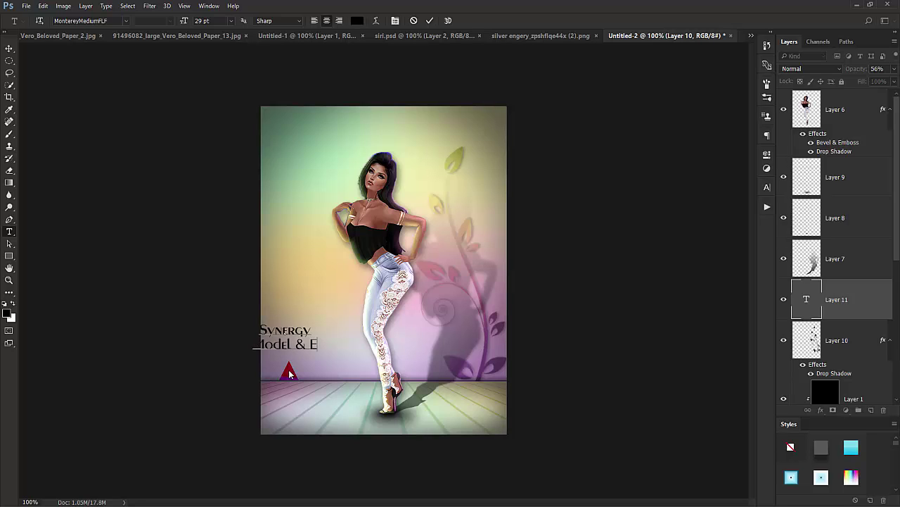
type("ditor")
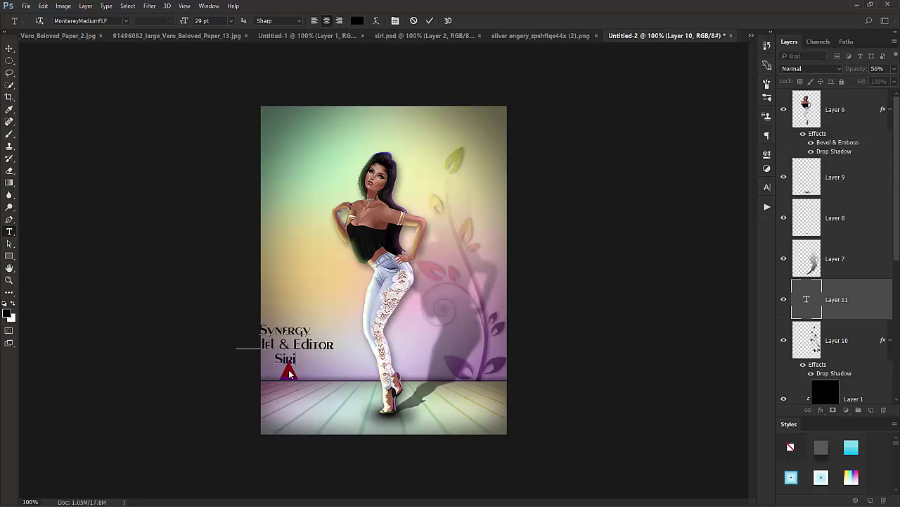
left_click_drag(302, 369, 346, 405)
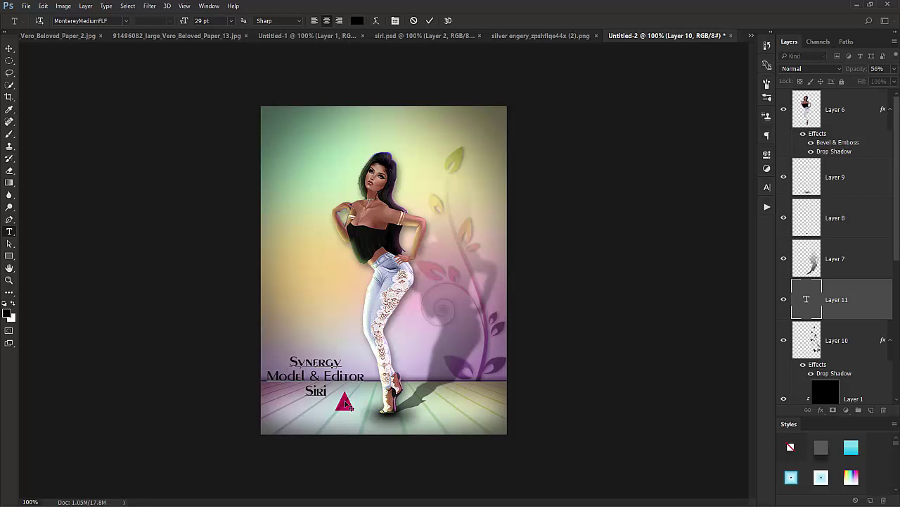
left_click(427, 21)
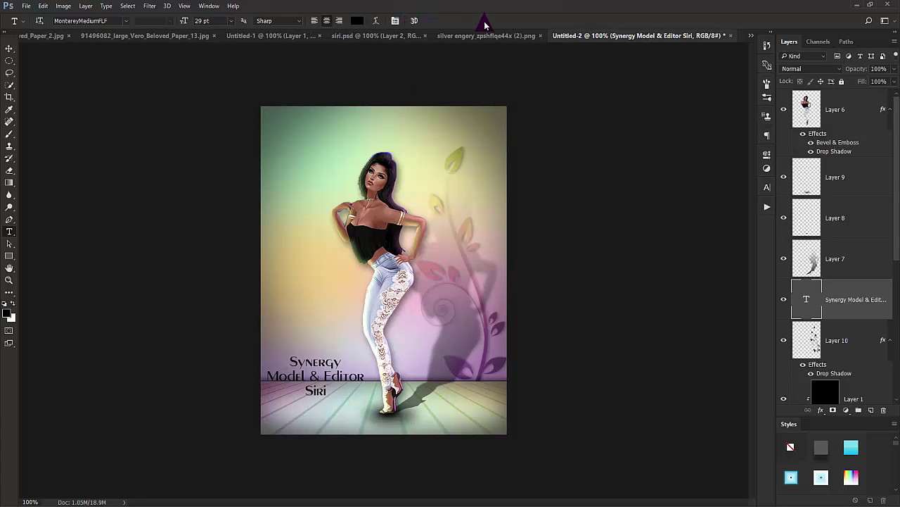
- Nudge the caption slightly to the right, away from the left edge of the picture
left_click(9, 48)
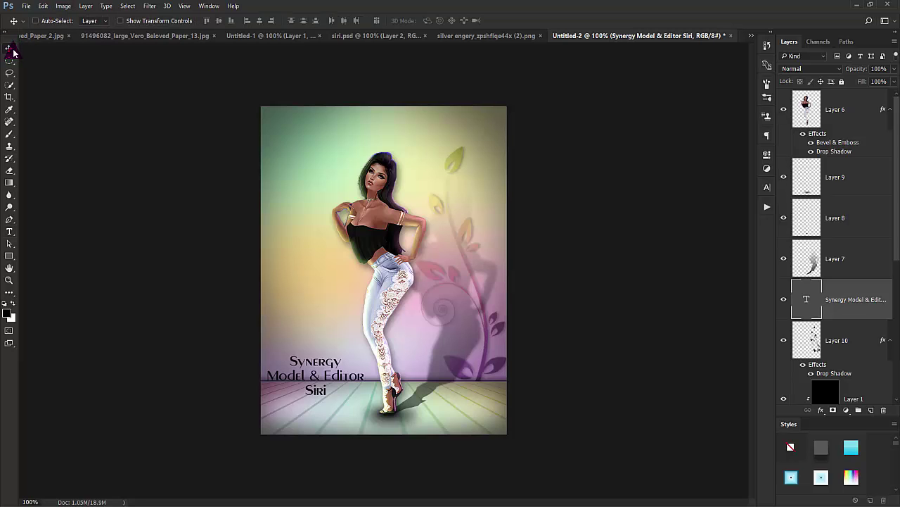
key("Right")
key("Right")
key("Down")
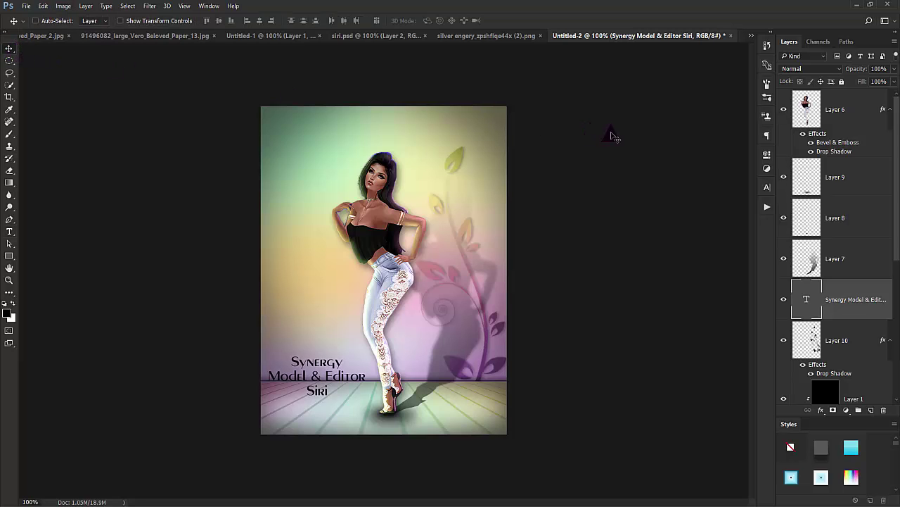
key("Right")
key("Right")
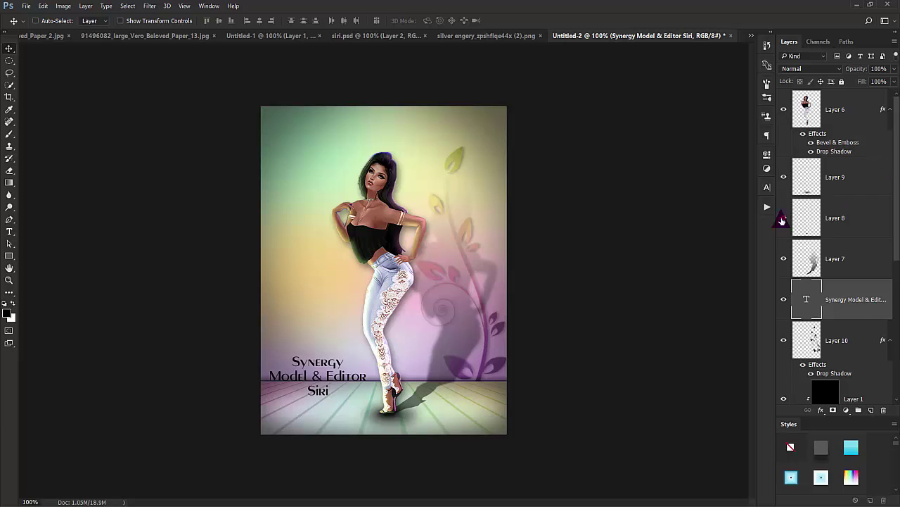
left_click(7, 314)
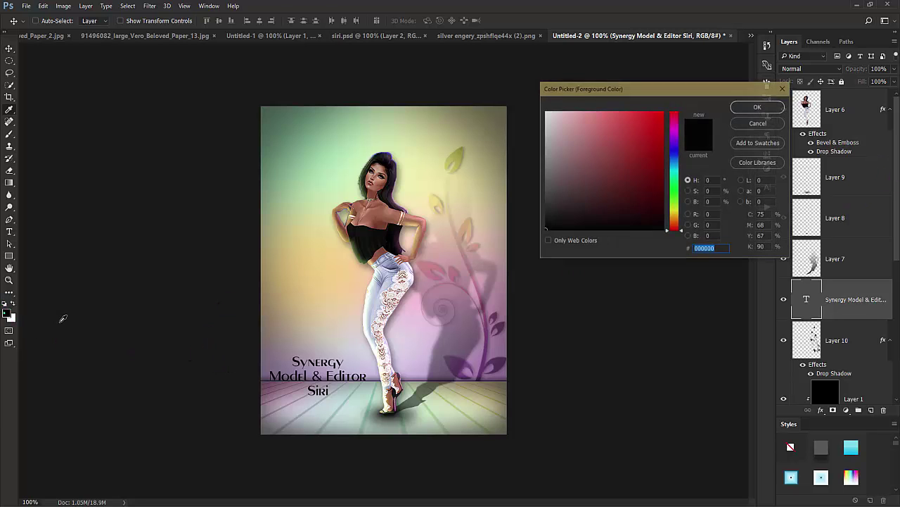
left_click(306, 276)
left_click_drag(626, 197, 680, 98)
left_click(746, 109)
key("v")
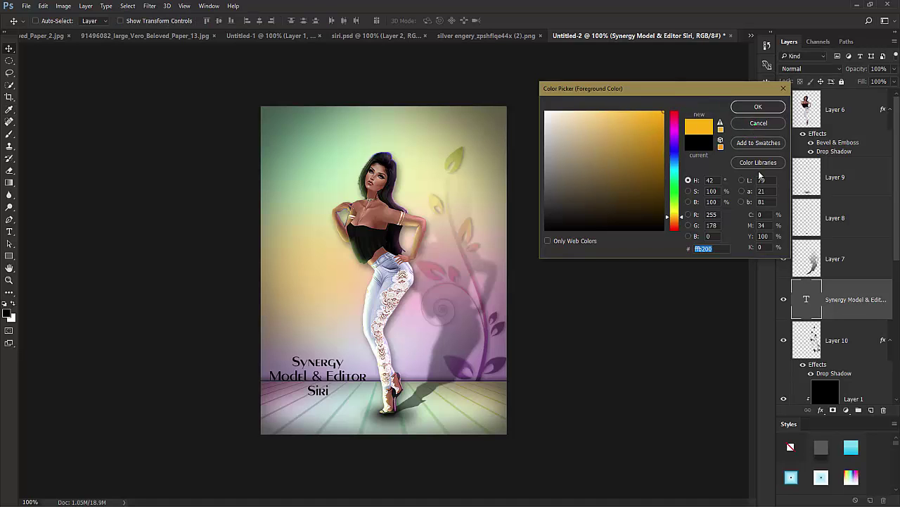
left_click(767, 188)
left_click(738, 250)
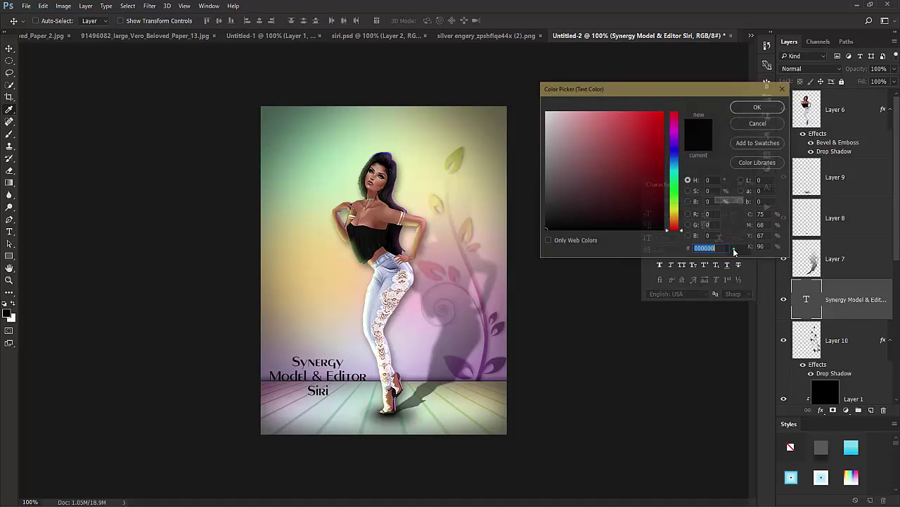
left_click(758, 124)
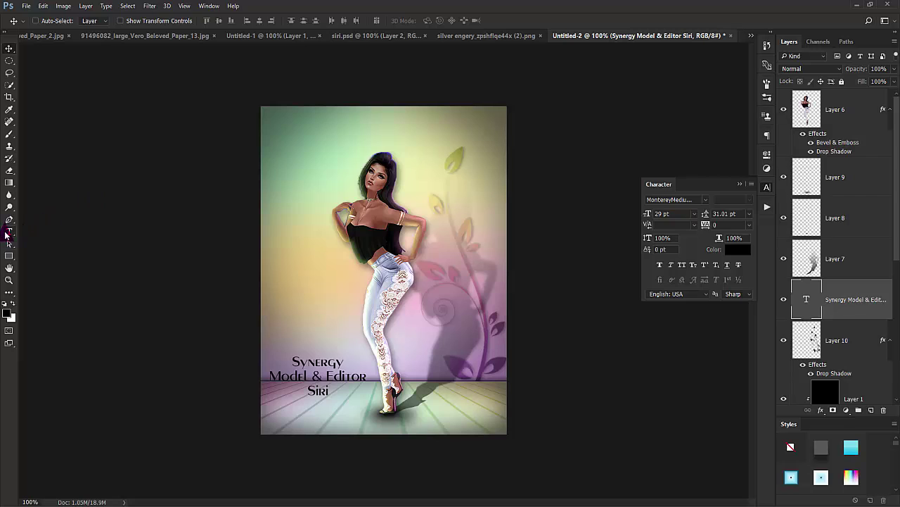
- Recolor all the text of the three-line lower caption from black to a light cyan-blue
left_click(8, 232)
left_click(301, 364)
key("ctrl+a")
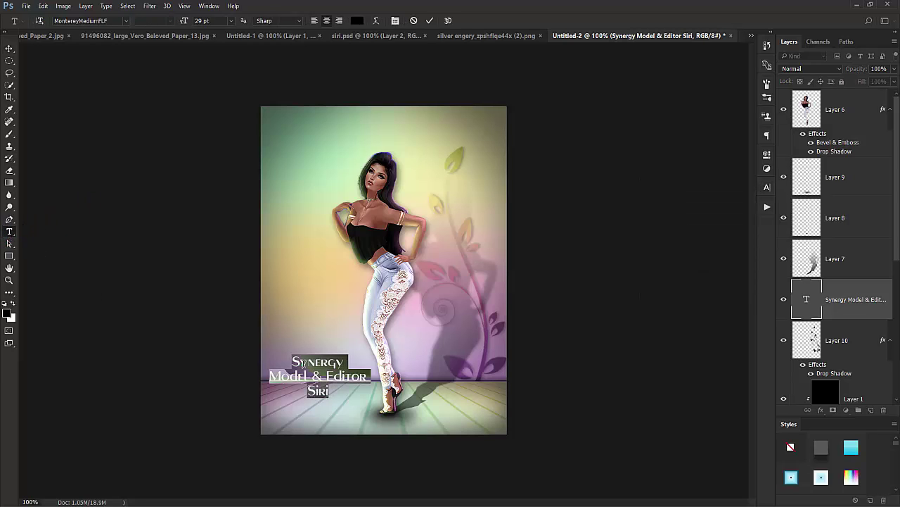
left_click(768, 191)
left_click(749, 252)
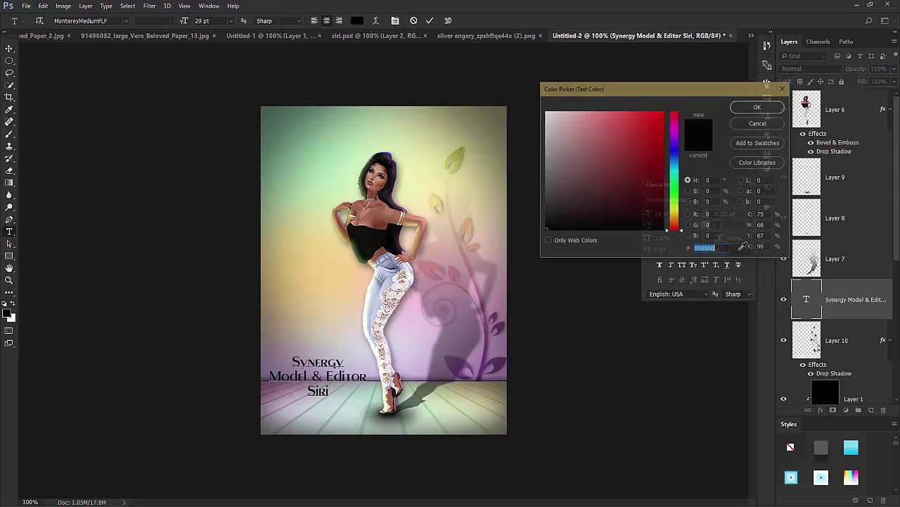
left_click(309, 274)
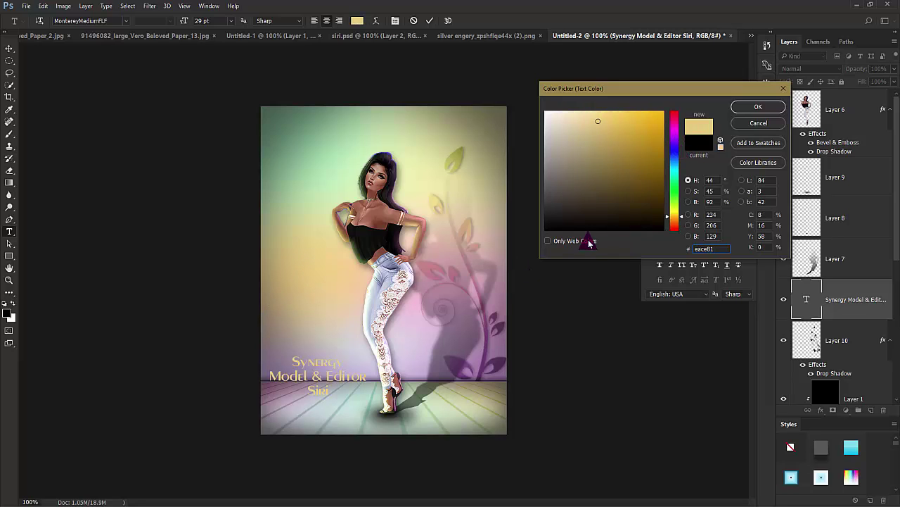
mouse_move(643, 114)
left_mouse_down()
mouse_move(653, 107)
mouse_move(630, 111)
left_mouse_up()
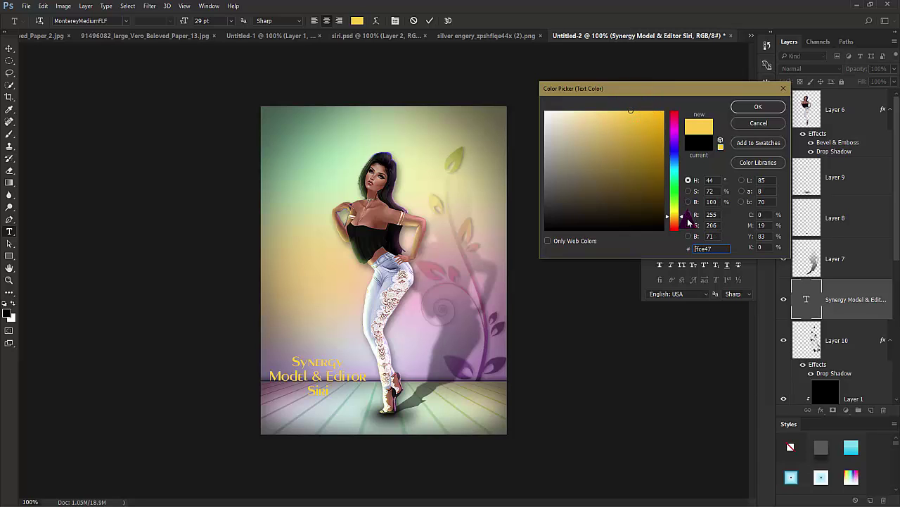
left_click(675, 214)
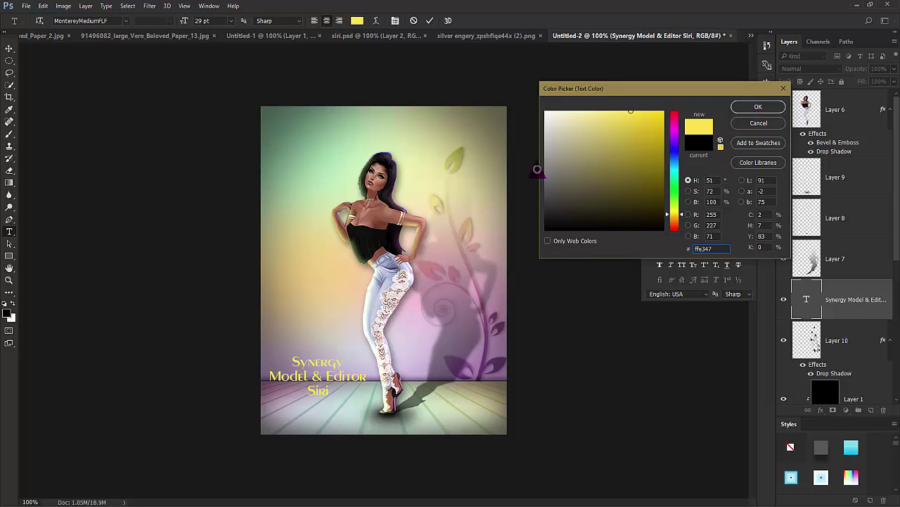
left_click(674, 122)
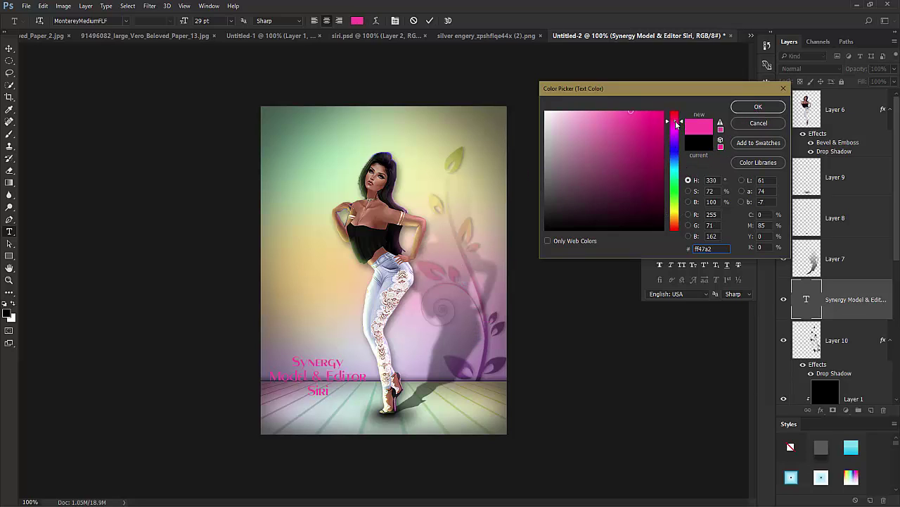
left_click_drag(673, 128, 603, 98)
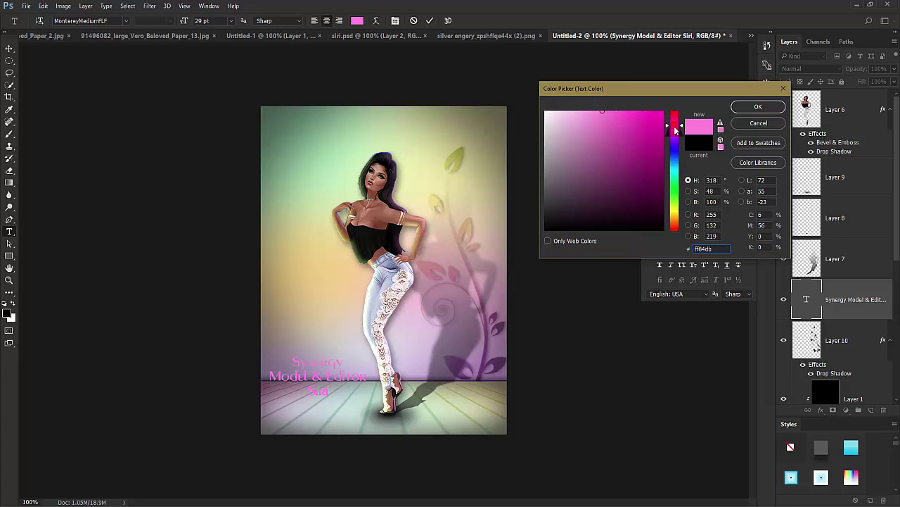
left_click_drag(675, 130, 676, 166)
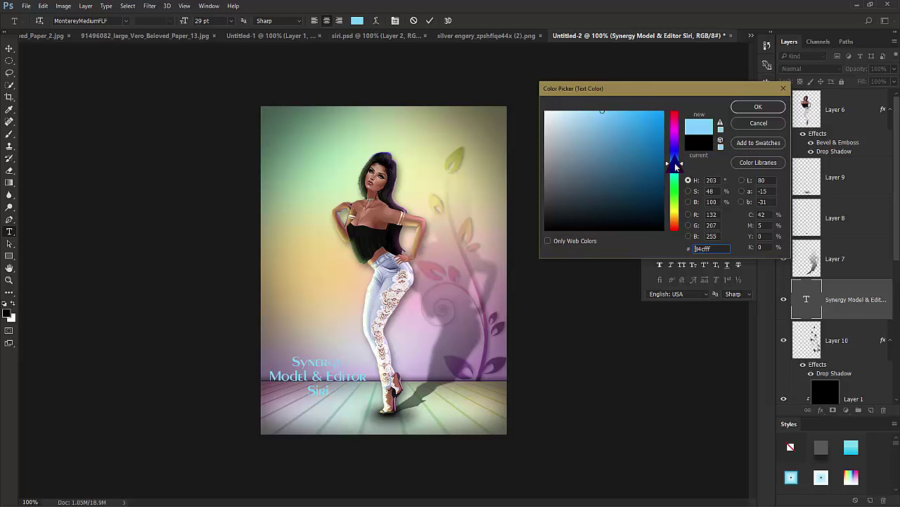
left_click(745, 104)
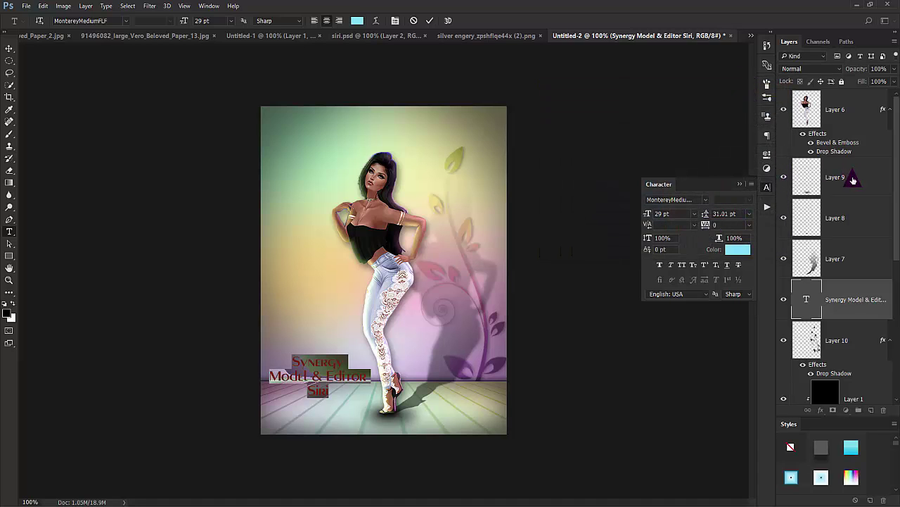
- Add a drop shadow to the lower caption with 100% opacity, 126° angle, 2 px distance and 4 px size
left_click(850, 287)
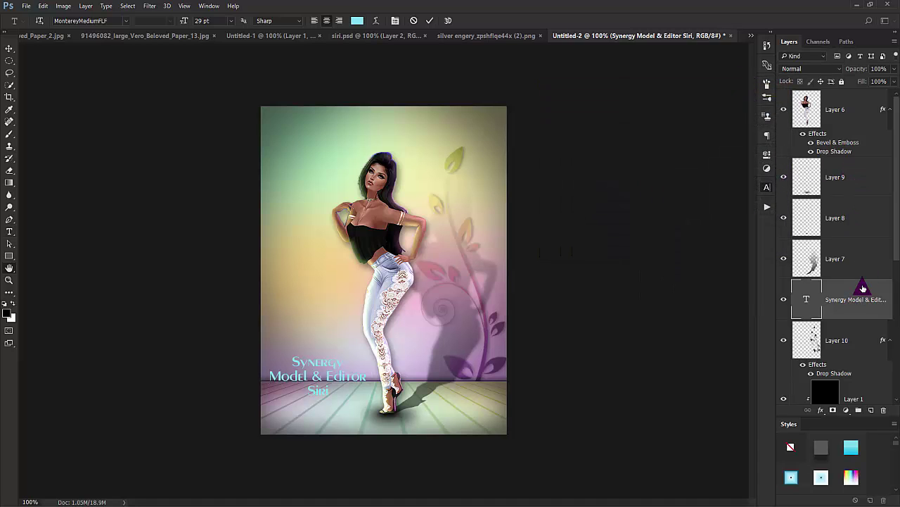
double_click(862, 288)
left_click(307, 241)
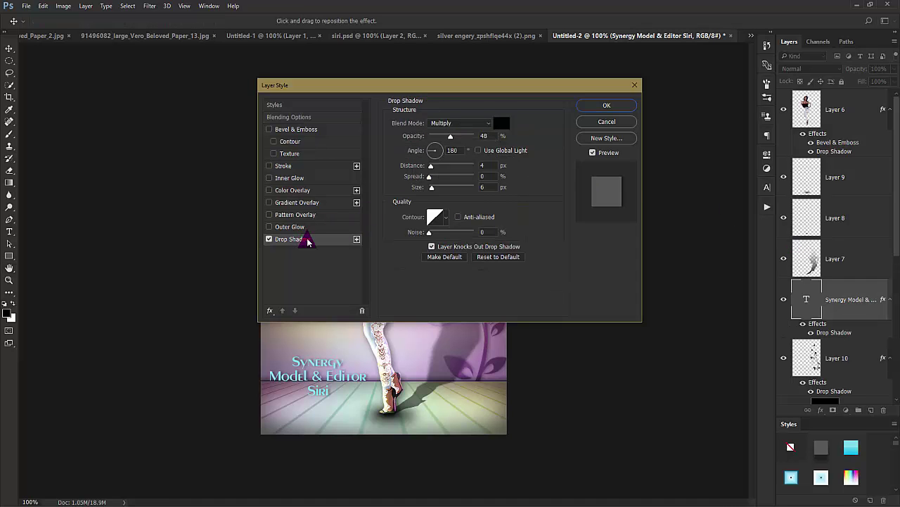
left_click(493, 166)
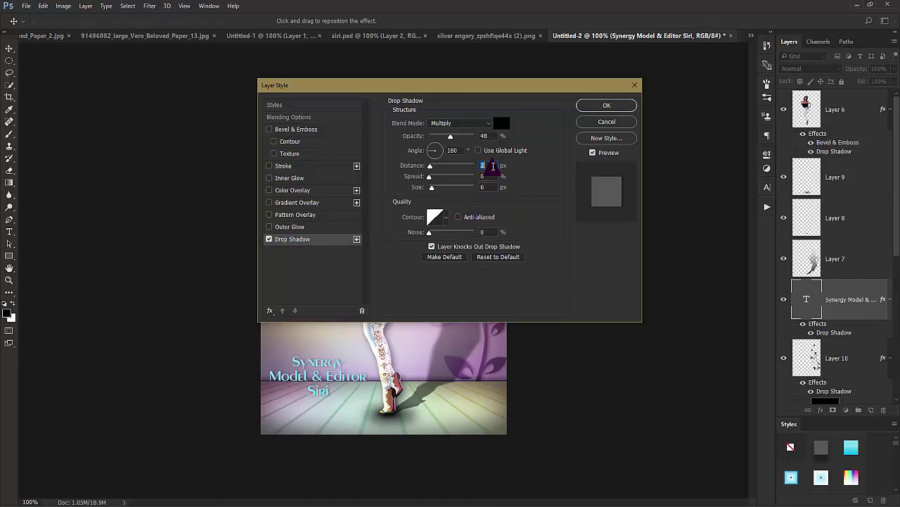
left_click(484, 187)
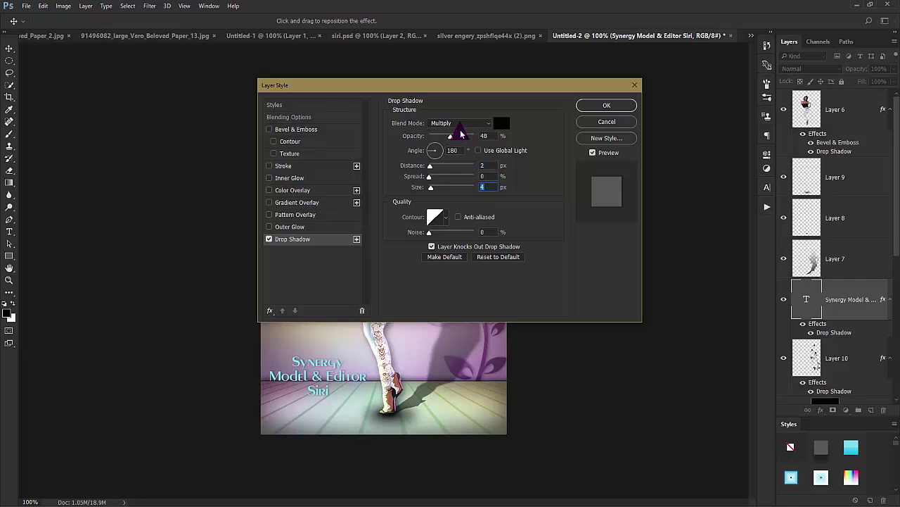
left_click_drag(450, 136, 506, 138)
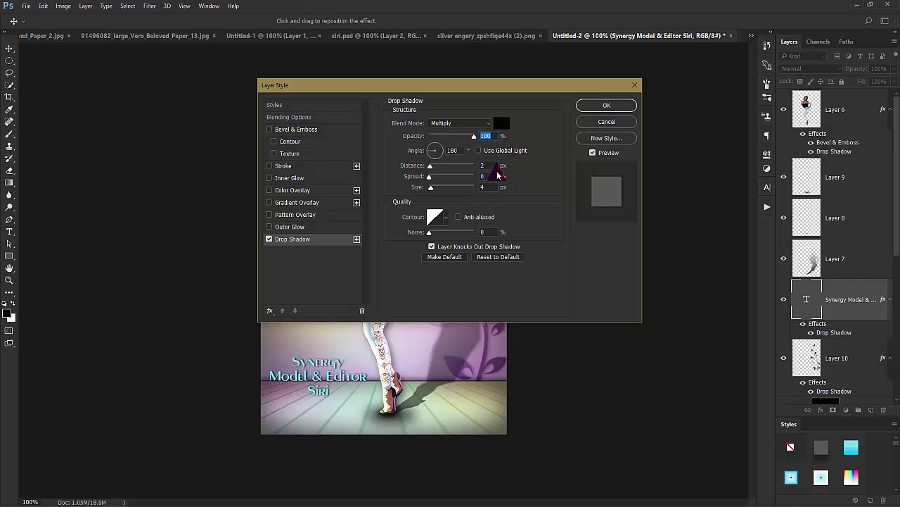
left_click(432, 146)
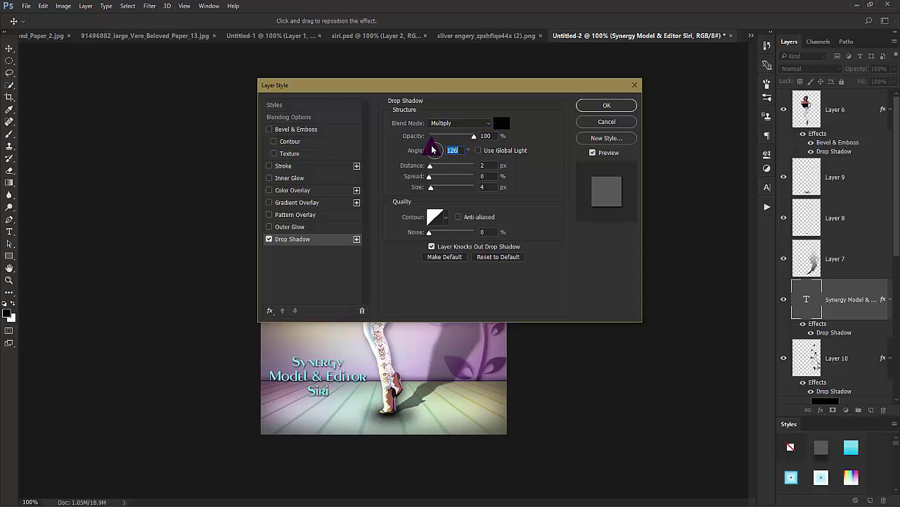
left_click(609, 107)
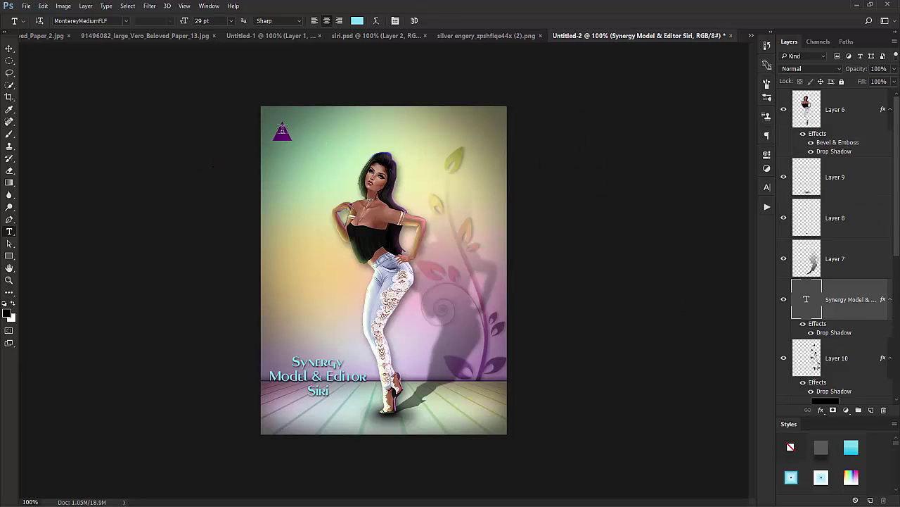
- Add a two-line caption reading "Photoshop" and "CC 2017" on the upper-left wall beside the model's head
left_click(282, 130)
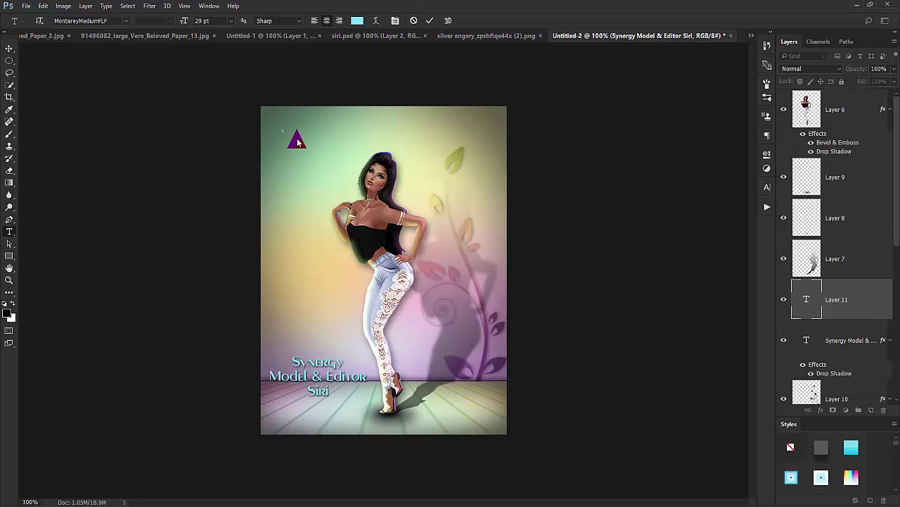
type("Photoshop")
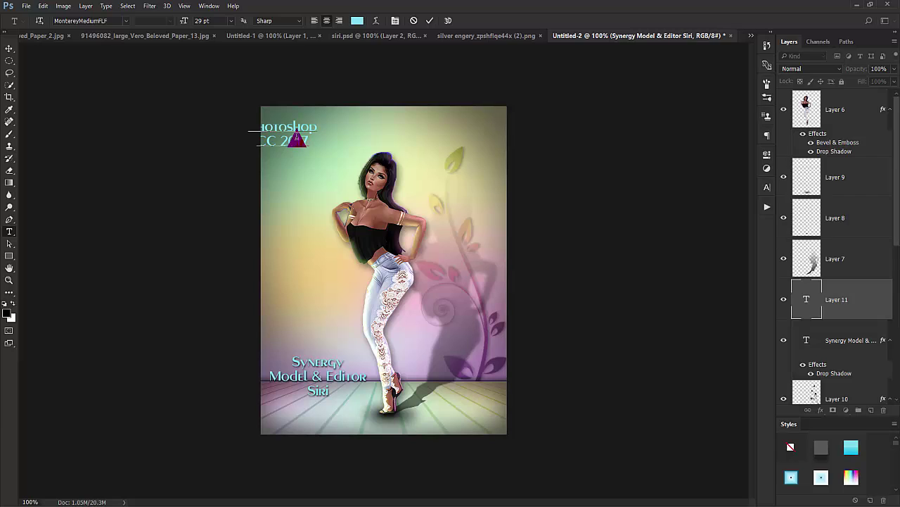
left_click_drag(275, 167, 310, 184)
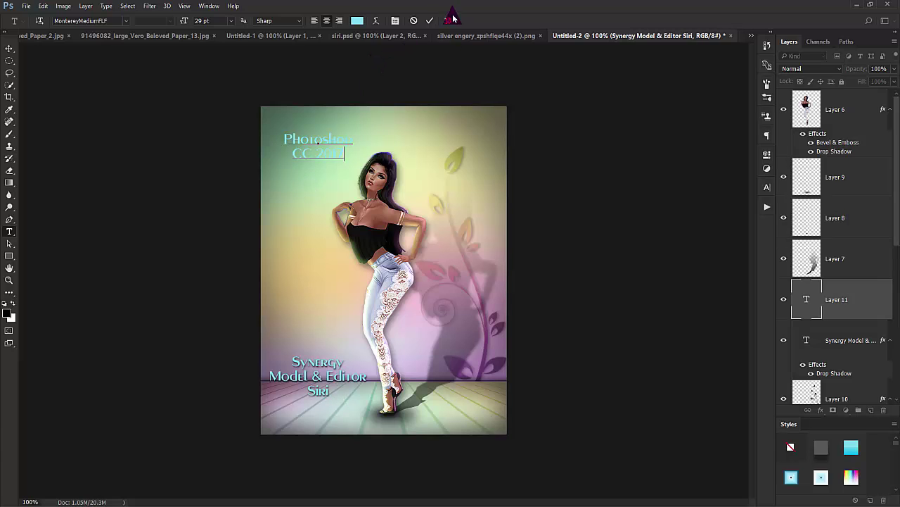
left_click(430, 21)
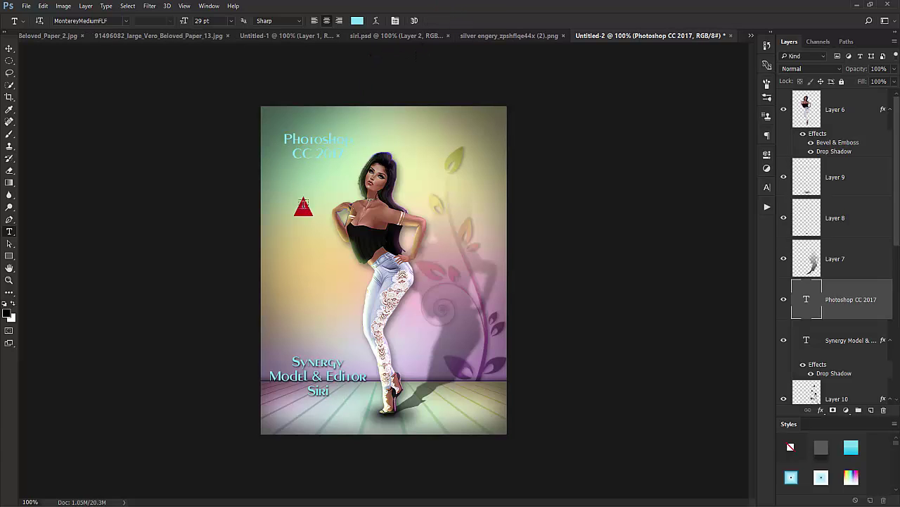
left_click(9, 48)
left_click_drag(310, 175, 306, 171)
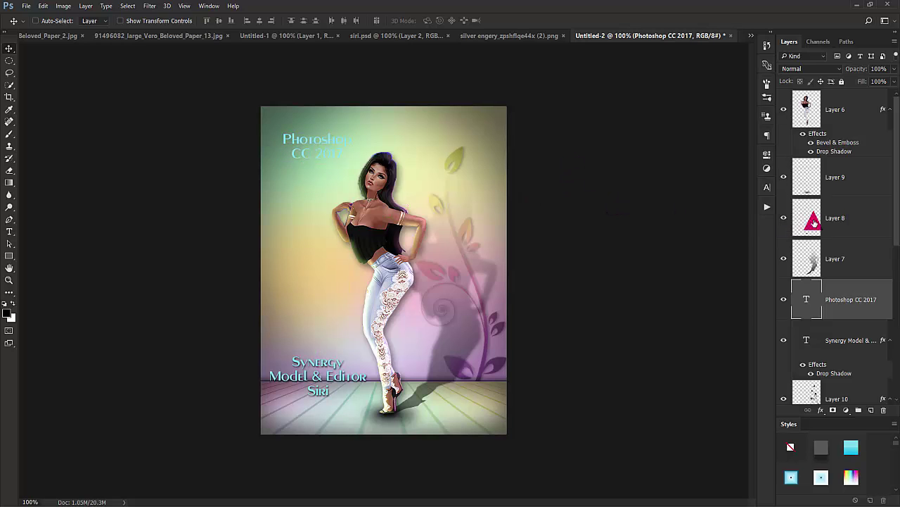
- Copy the lower caption's layer style onto the "Photoshop CC 2017" text and nudge that text slightly upward
right_click(852, 337)
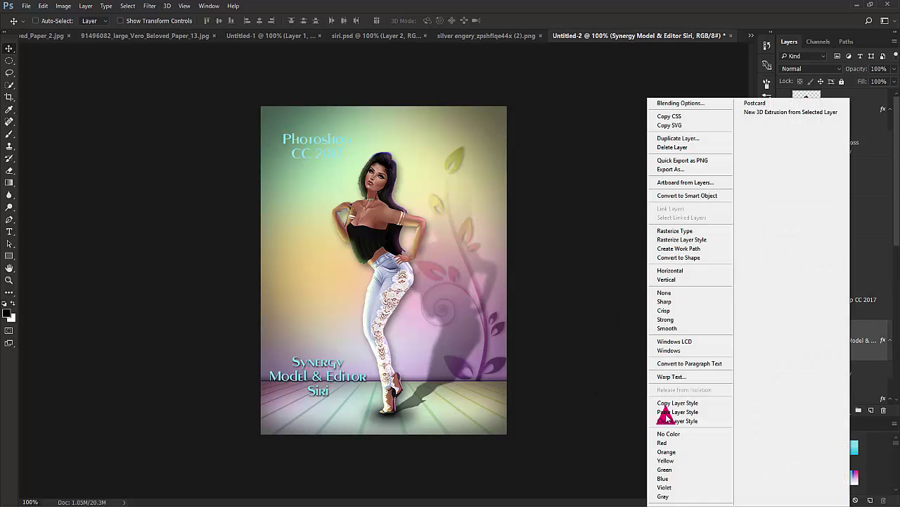
left_click(700, 403)
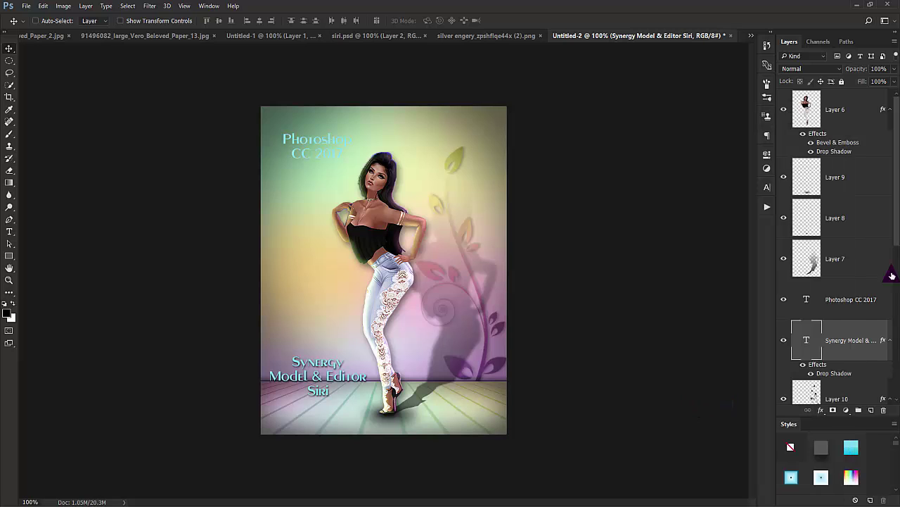
right_click(845, 295)
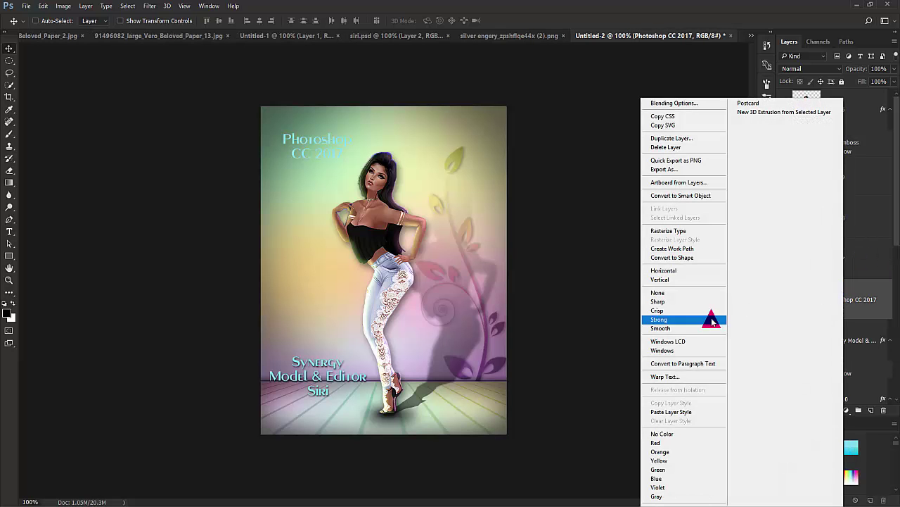
left_click(681, 412)
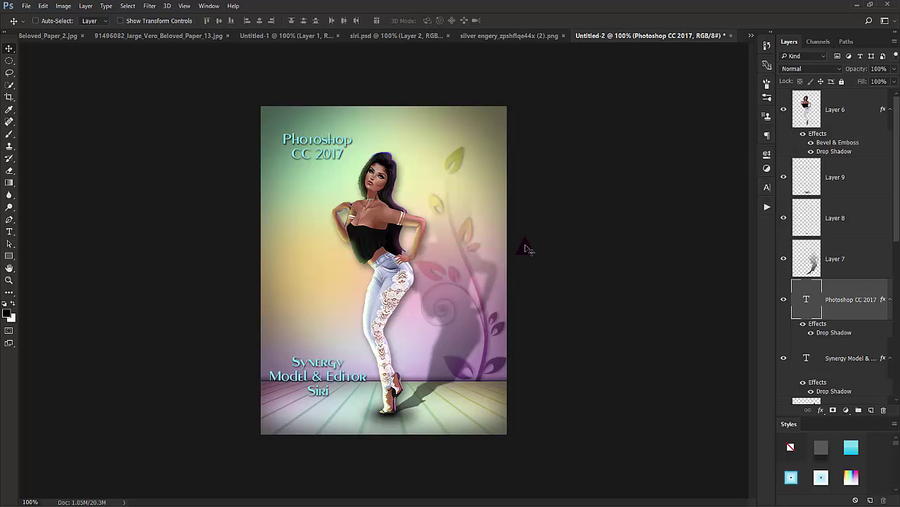
key("Up")
key("Up")
key("Up")
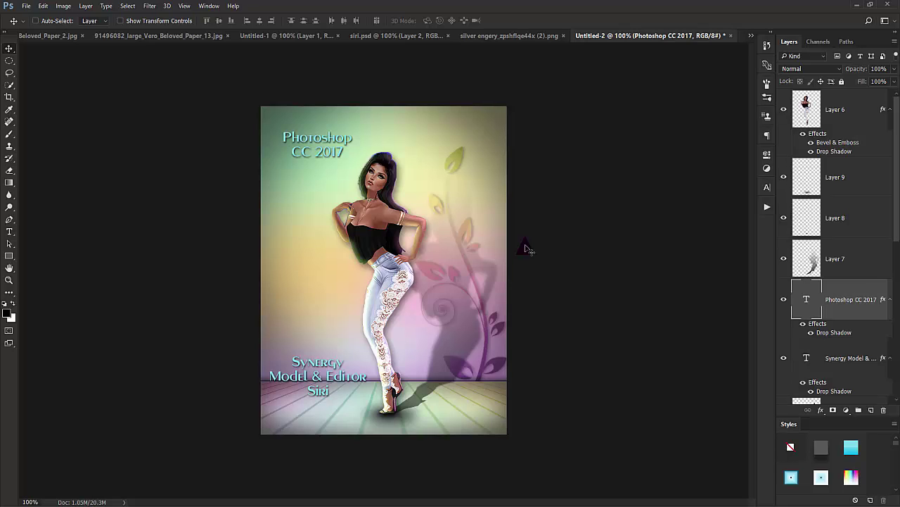
- Bring the silver swirl from silver engery_zpshflqe44x (2).png into the picture, scale it to about 36% and place it between the two captions
left_click(518, 36)
left_click_drag(328, 154, 373, 186)
key("ctrl+t")
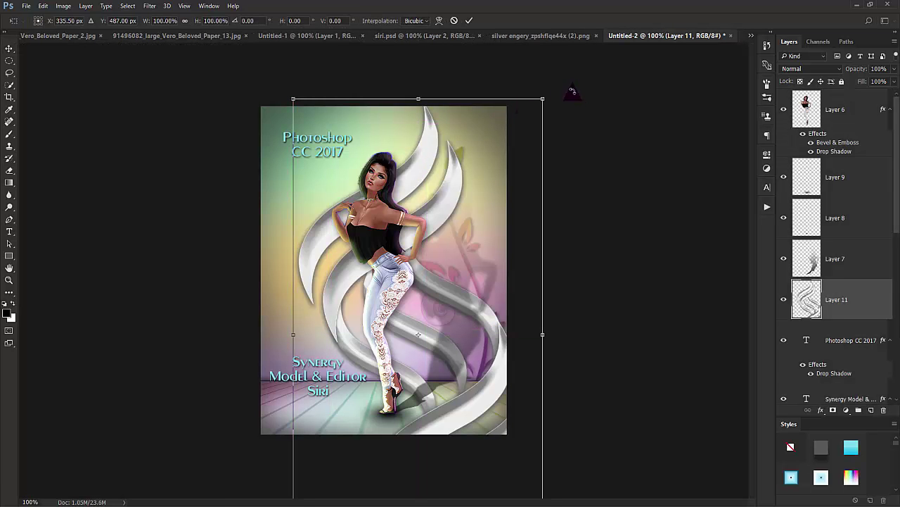
left_click_drag(543, 98, 413, 352)
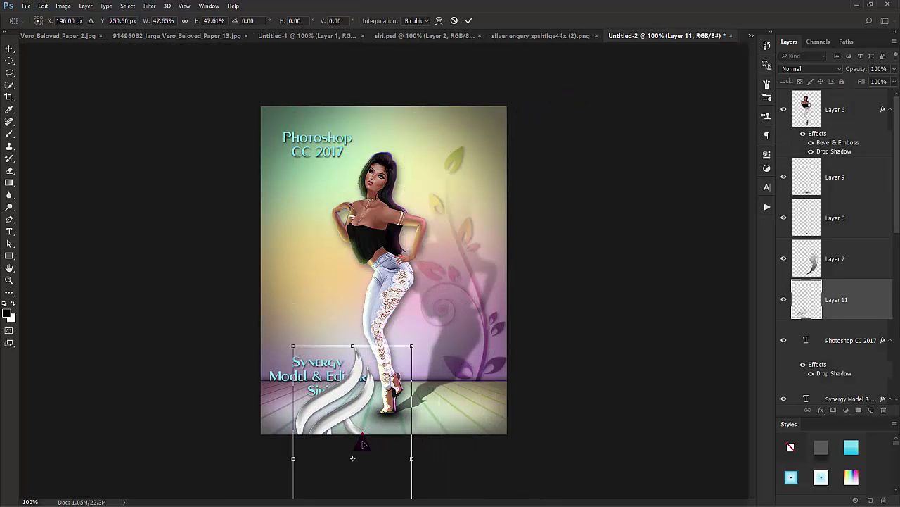
left_click_drag(363, 441, 324, 224)
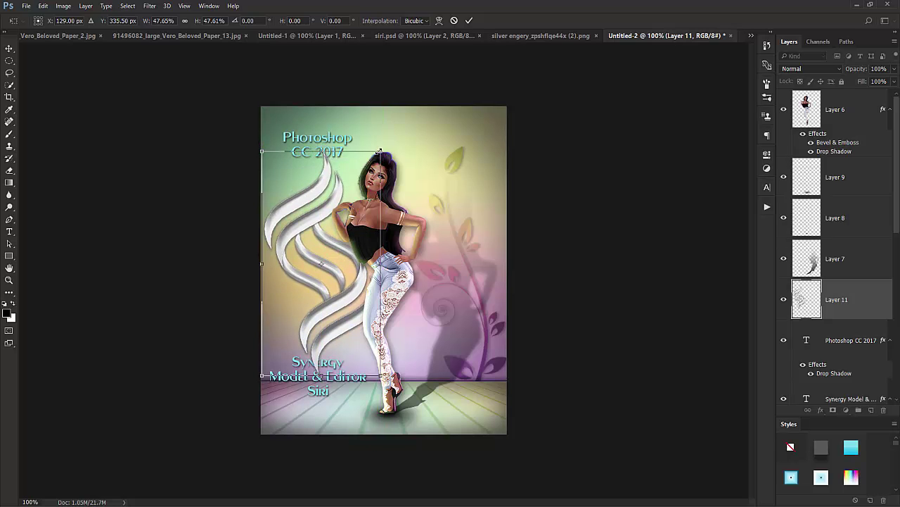
left_click_drag(380, 151, 332, 199, "shift")
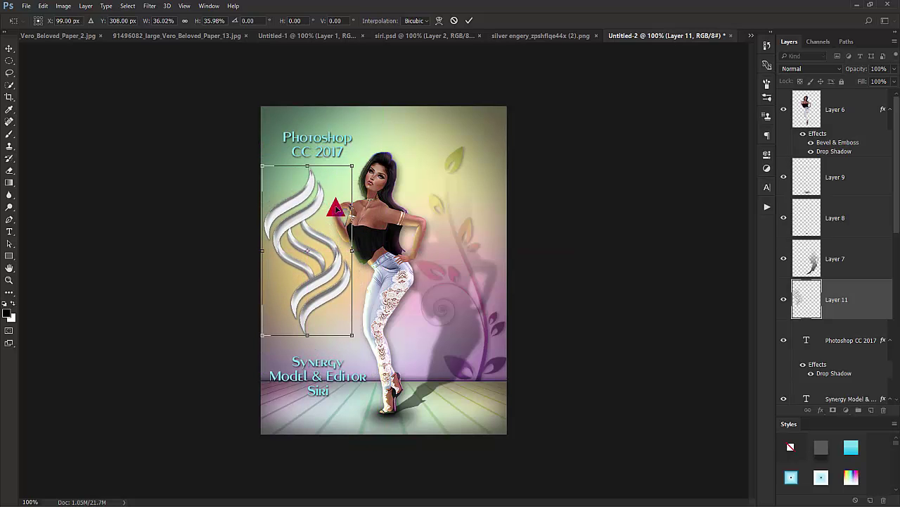
left_click_drag(308, 236, 314, 235)
left_click(470, 20)
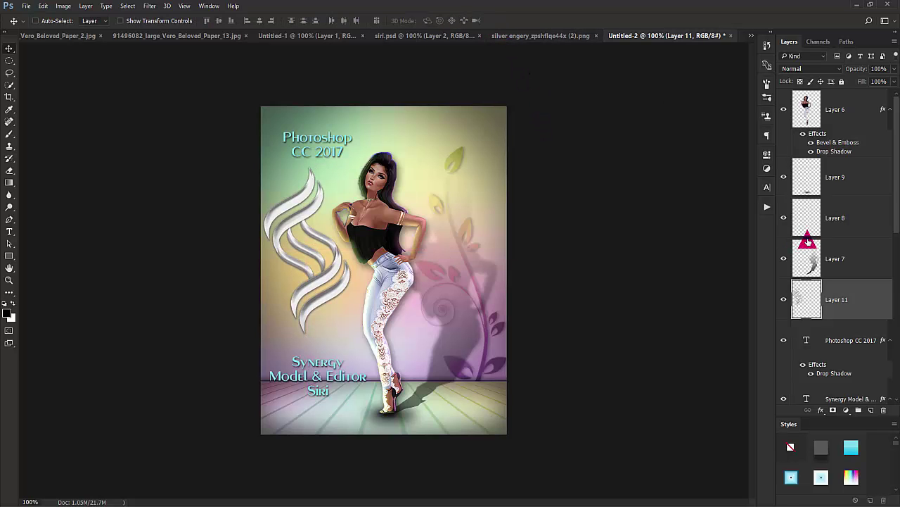
- Set the silver swirl on Layer 11 to Soft Light blending at 61% opacity
left_click(811, 68)
left_click(806, 192)
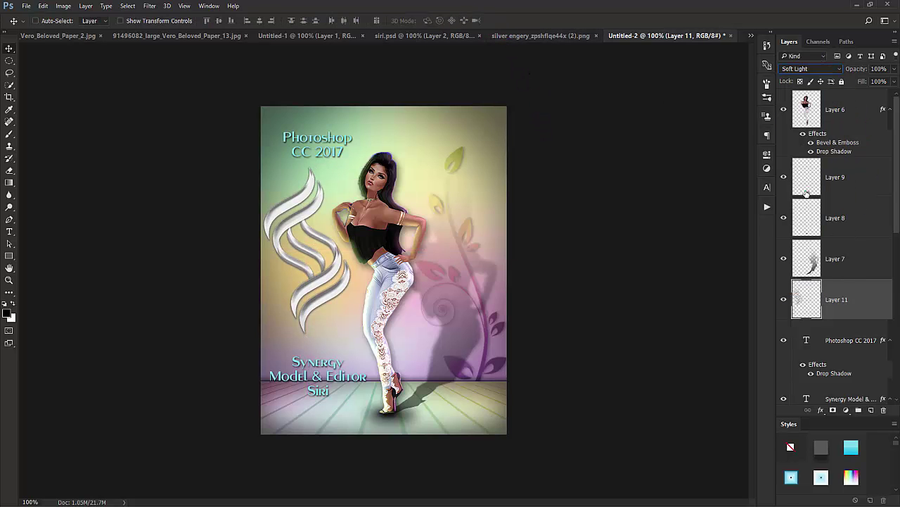
left_click_drag(862, 70, 842, 76)
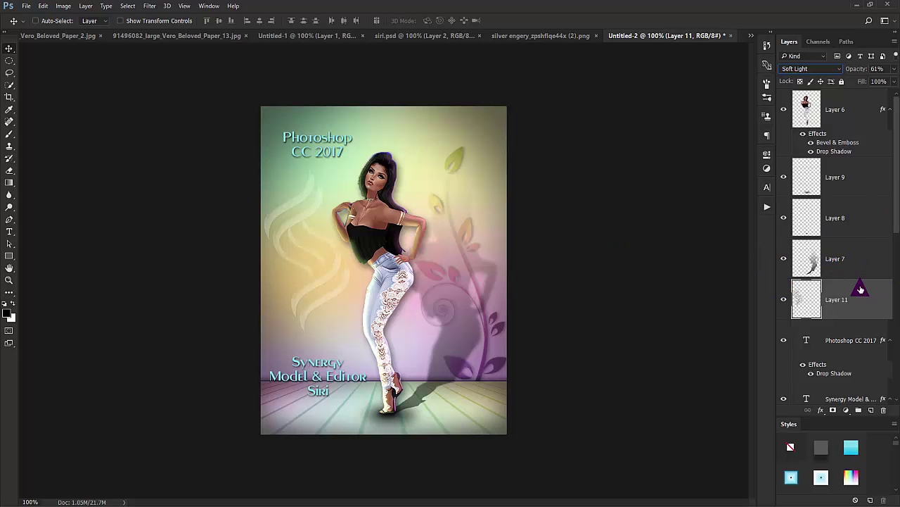
- Enlarge the vine on Layer 10 to about 117%, shift it toward the picture's right edge, and lower its opacity to 37%
scroll(838, 288, "down", 5)
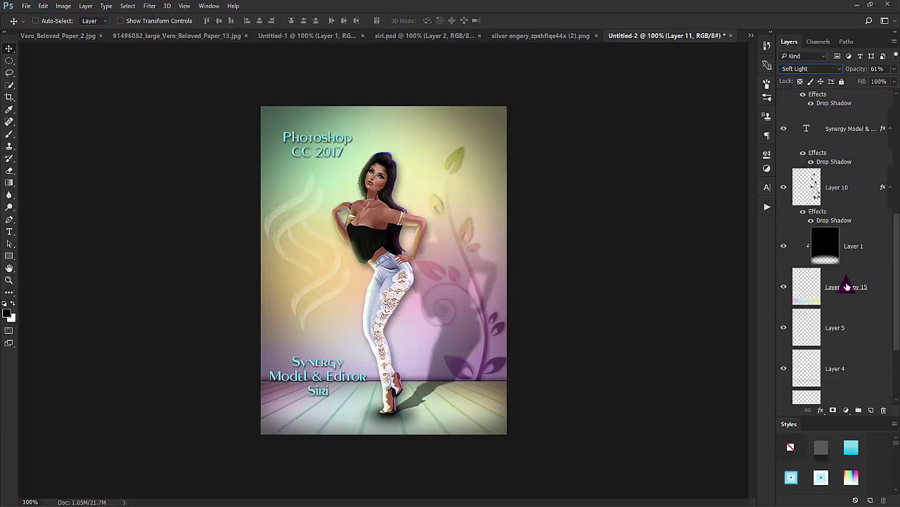
left_click(880, 185)
key("ctrl+t")
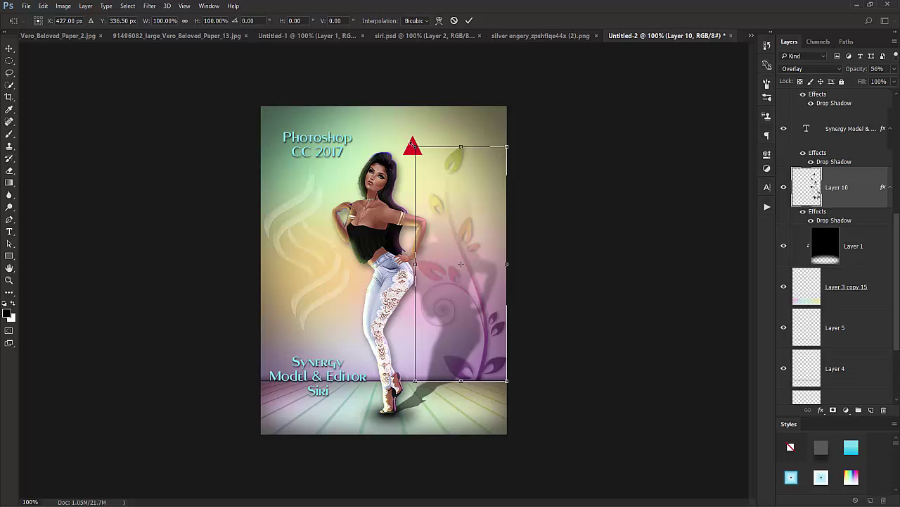
left_click_drag(414, 147, 399, 106)
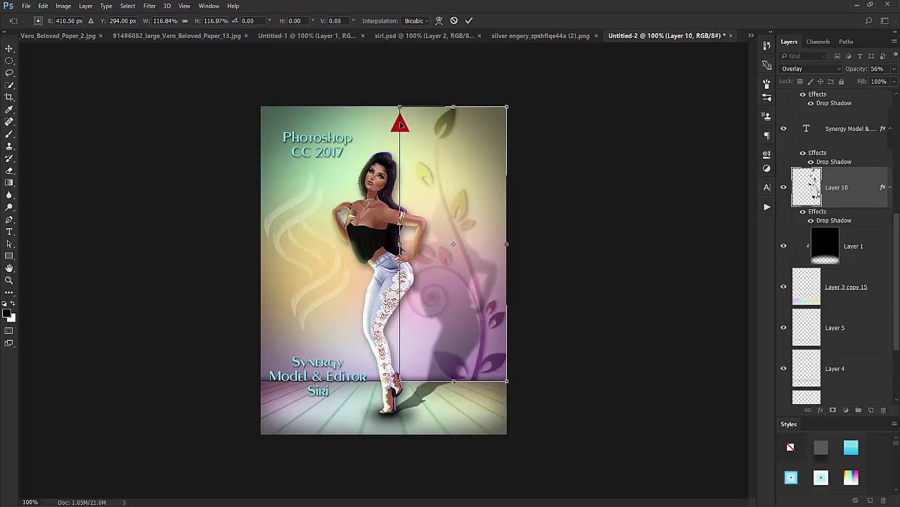
left_click_drag(475, 272, 481, 275)
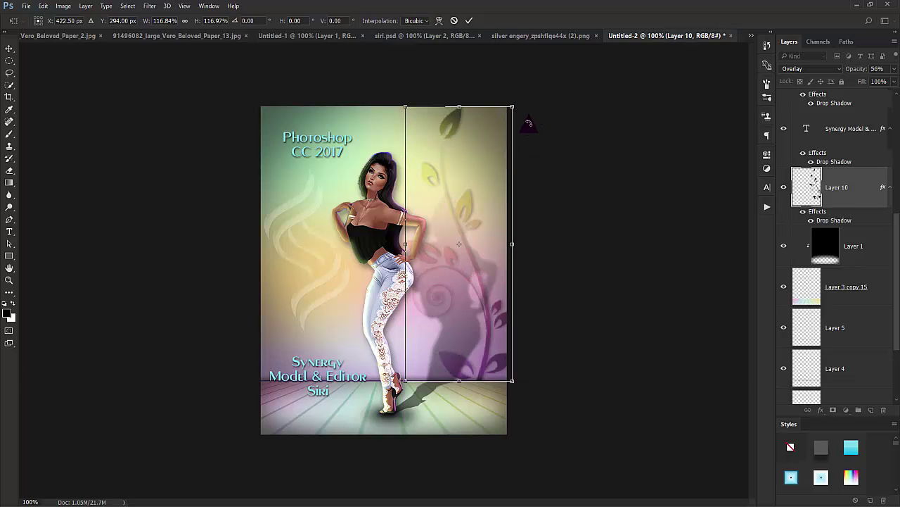
key("shift+Right")
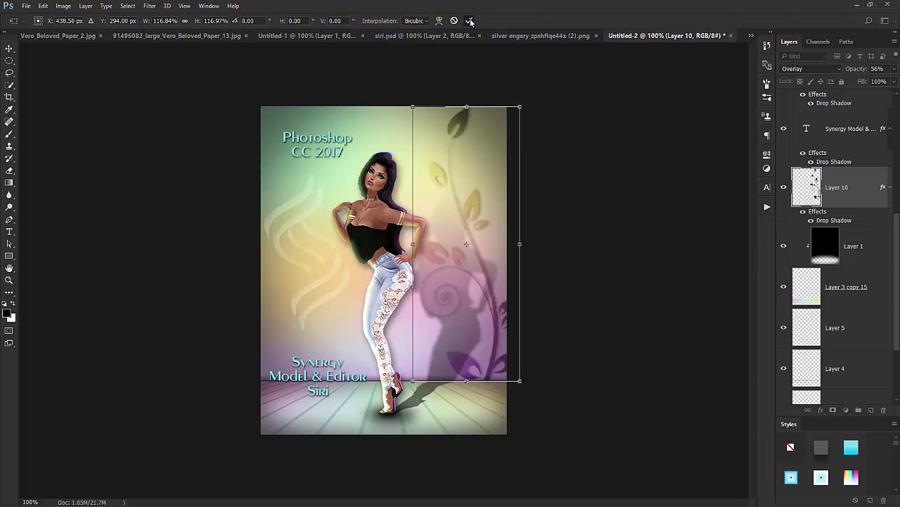
left_click(471, 21)
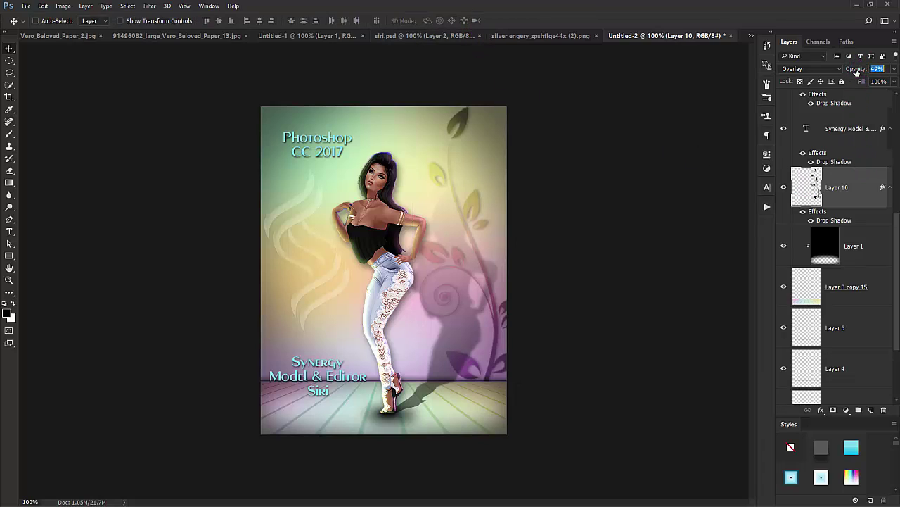
left_click_drag(857, 72, 841, 77)
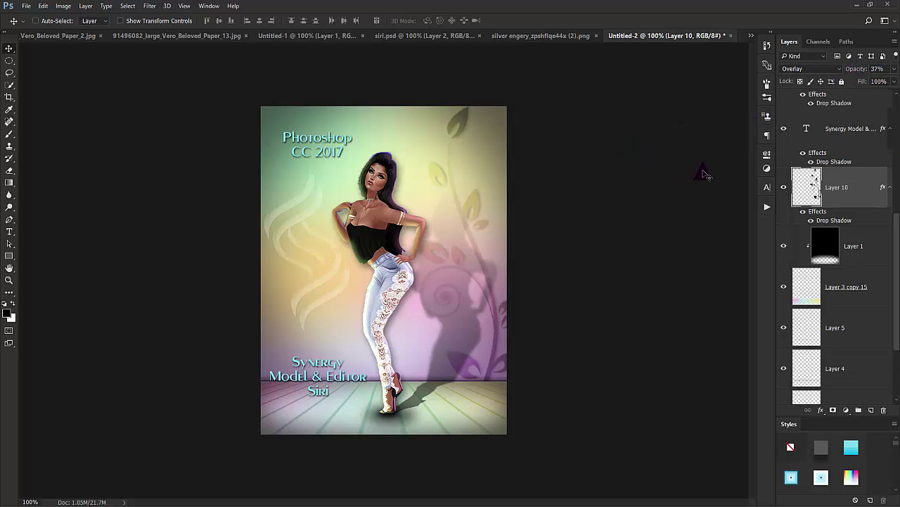
- Move the silver swirl on Layer 11 slightly downward between the two captions
scroll(859, 308, "up", 5)
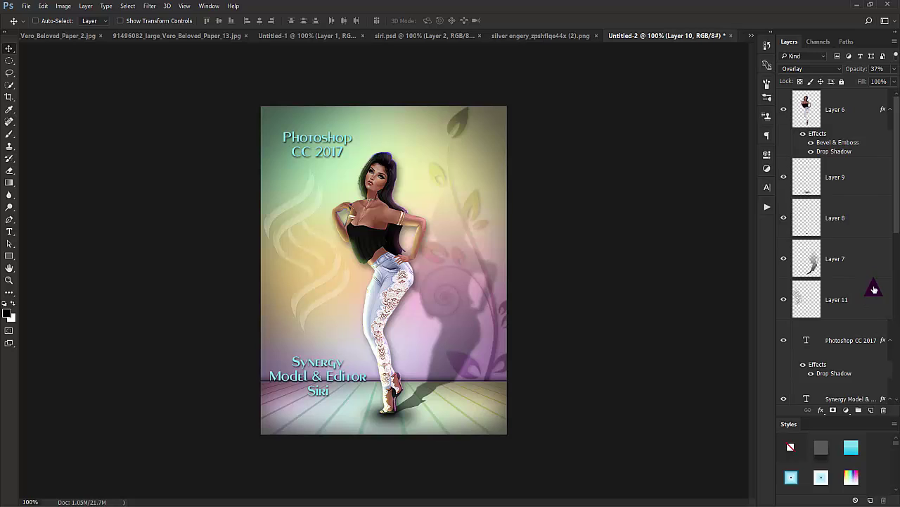
left_click(874, 289)
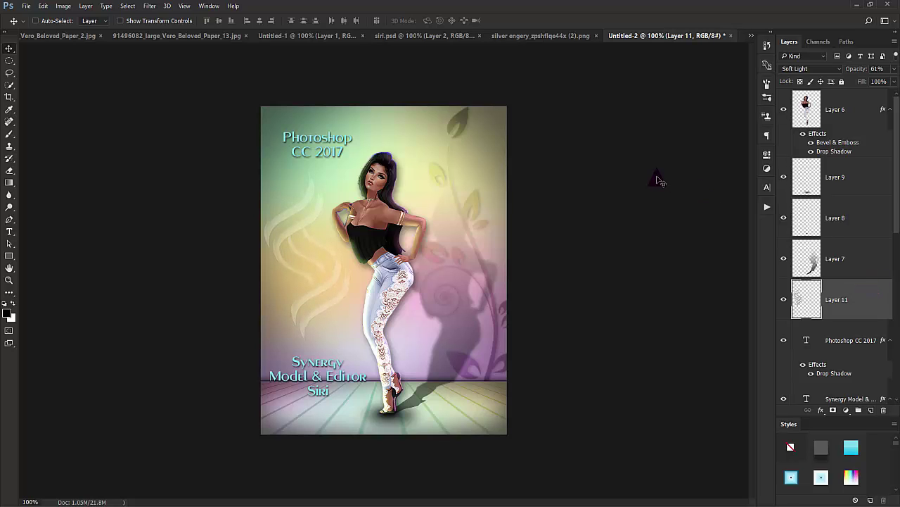
- Unlock the Background layer and group all layers from Layer 6 down to it
left_click(871, 120)
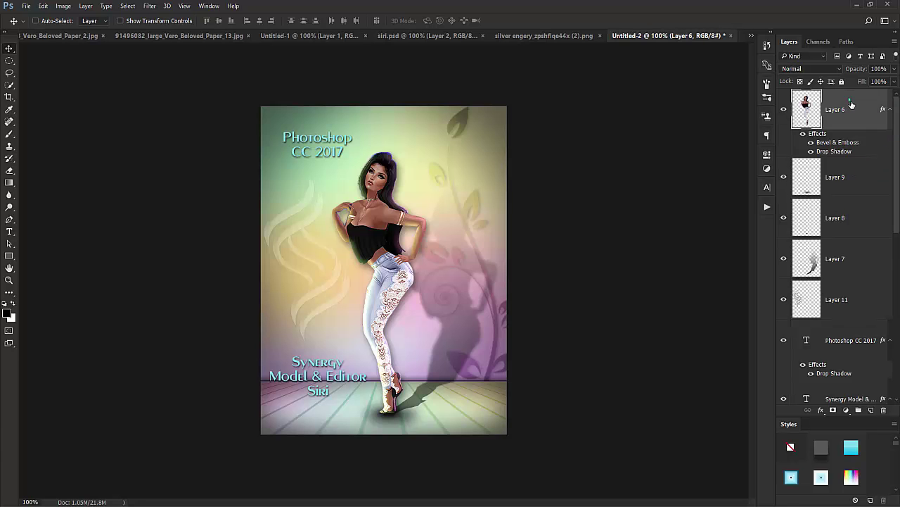
scroll(895, 104, "down", 10)
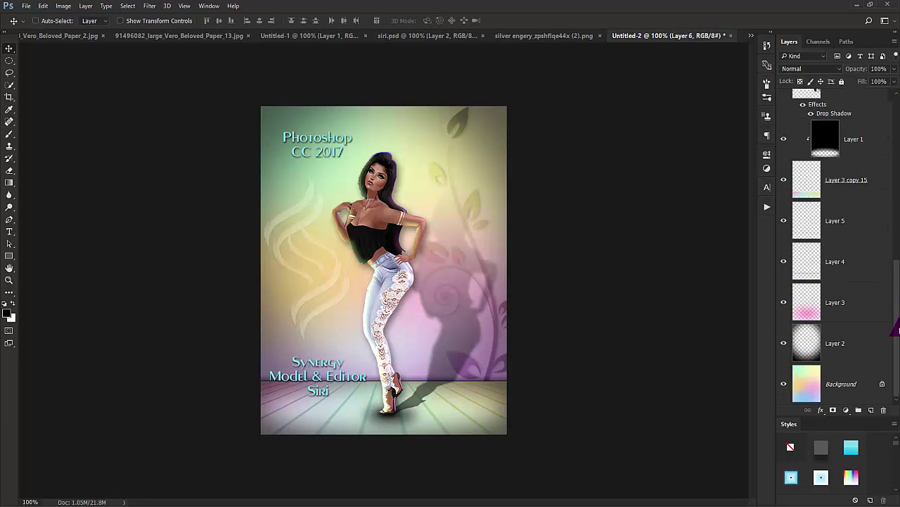
left_click(858, 373, "shift")
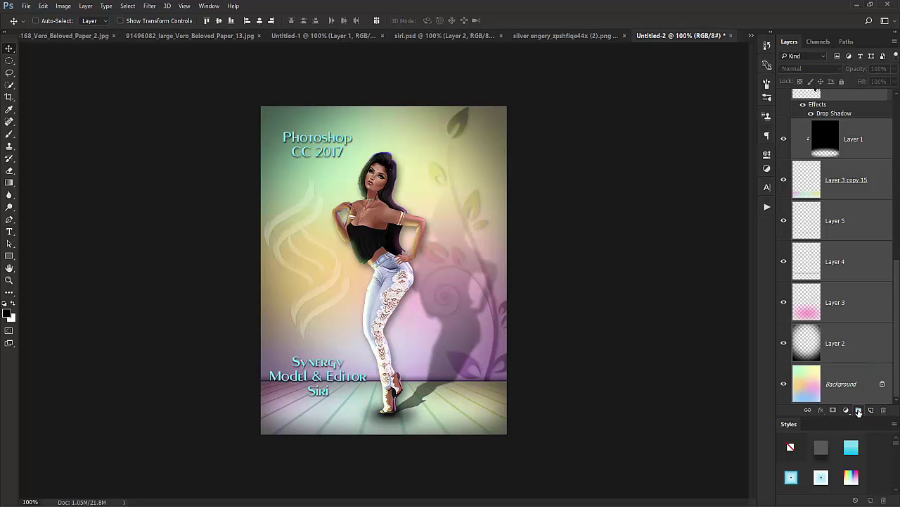
left_click(883, 383)
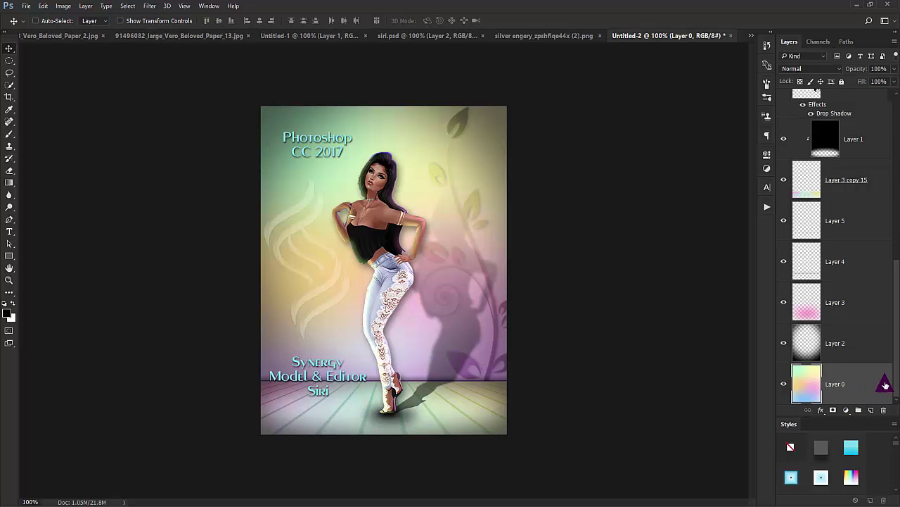
left_click_drag(898, 351, 887, 141)
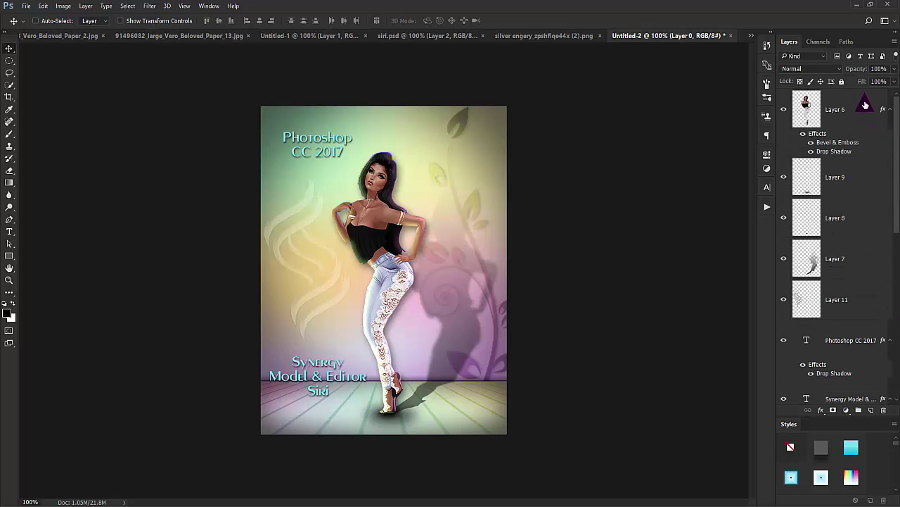
left_click(864, 102, "shift")
left_click_drag(867, 213, 858, 409)
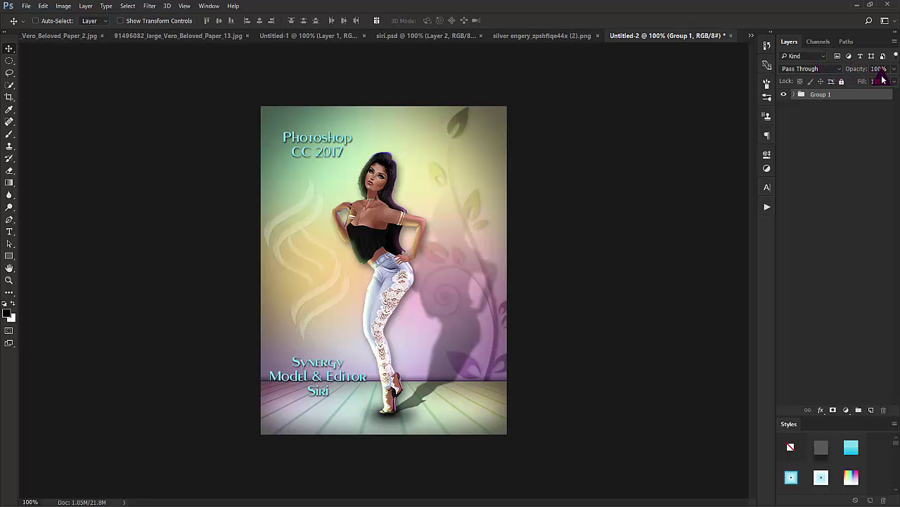
- Duplicate Group 1, hide the copy as a backup, and merge the original group into a single layer
left_click_drag(858, 94, 875, 409)
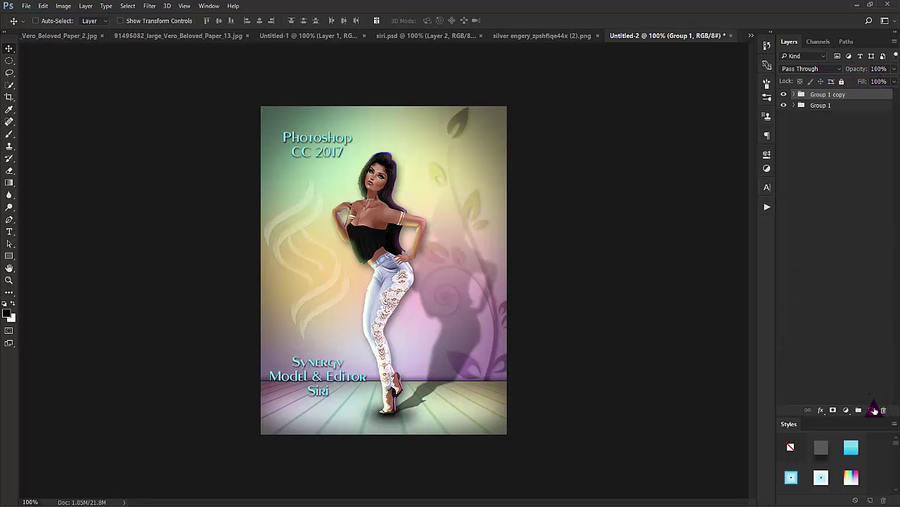
left_click(783, 95)
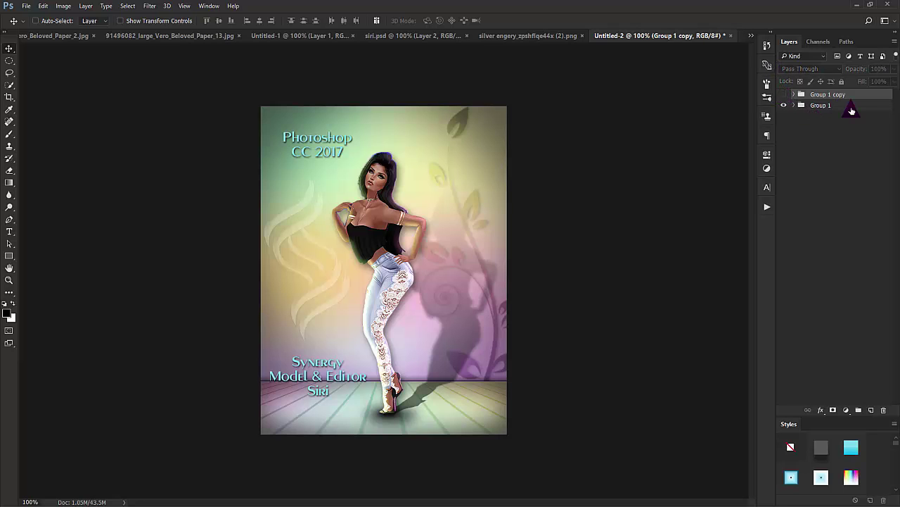
right_click(851, 107)
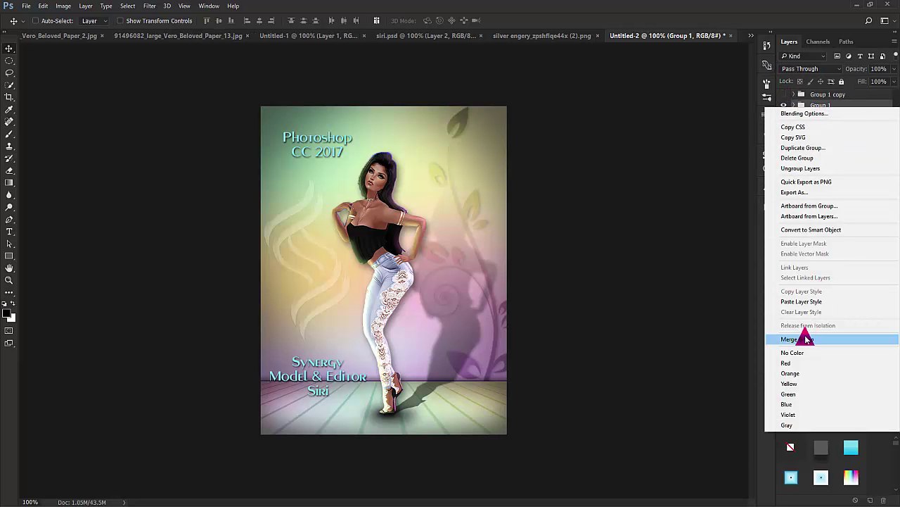
left_click(807, 339)
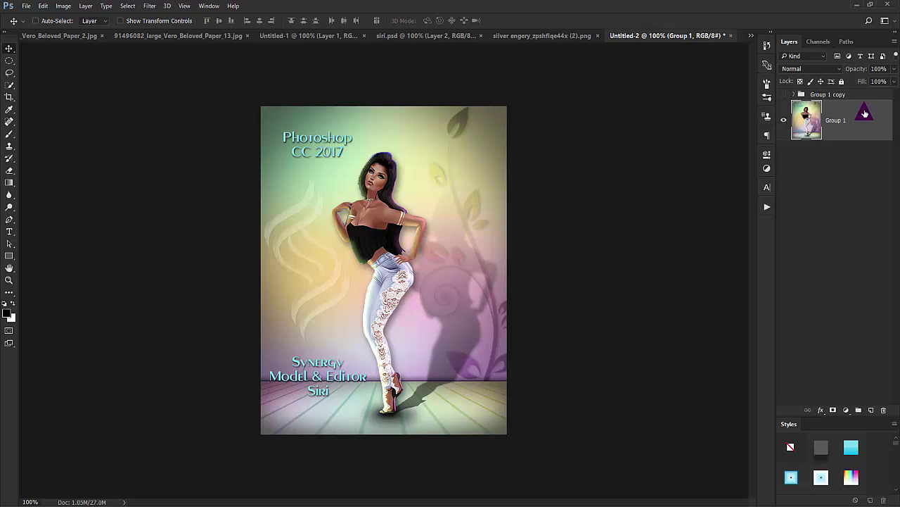
- Duplicate the merged Group 1 layer twice and convert both copies to smart objects, leaving the upper copy hidden
left_click_drag(865, 112, 871, 409)
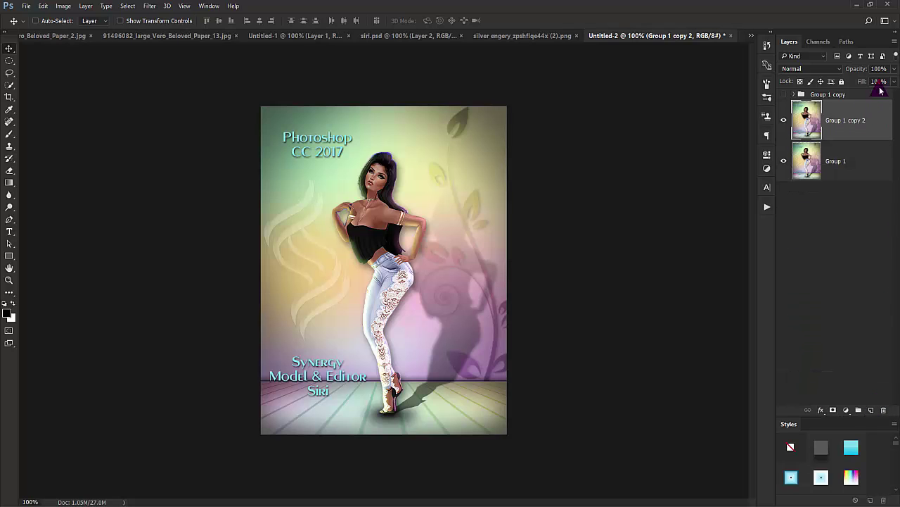
left_click_drag(865, 119, 871, 410)
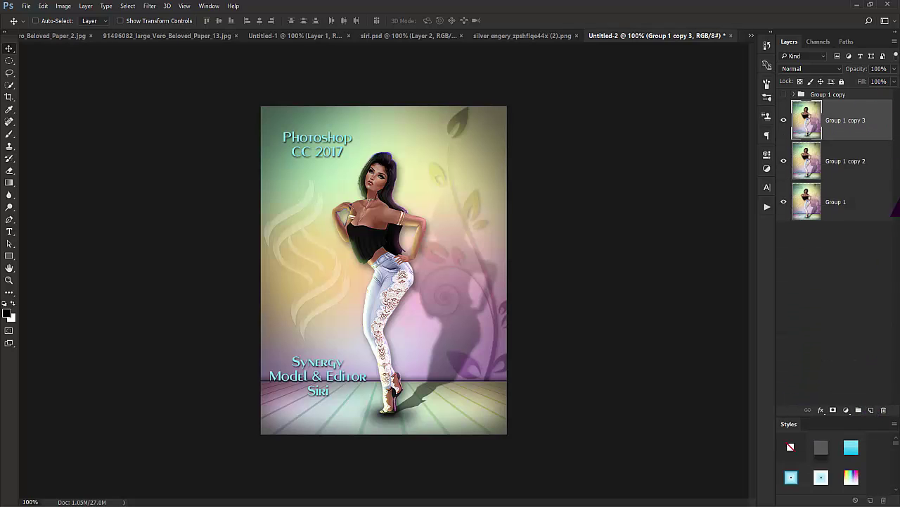
right_click(871, 118)
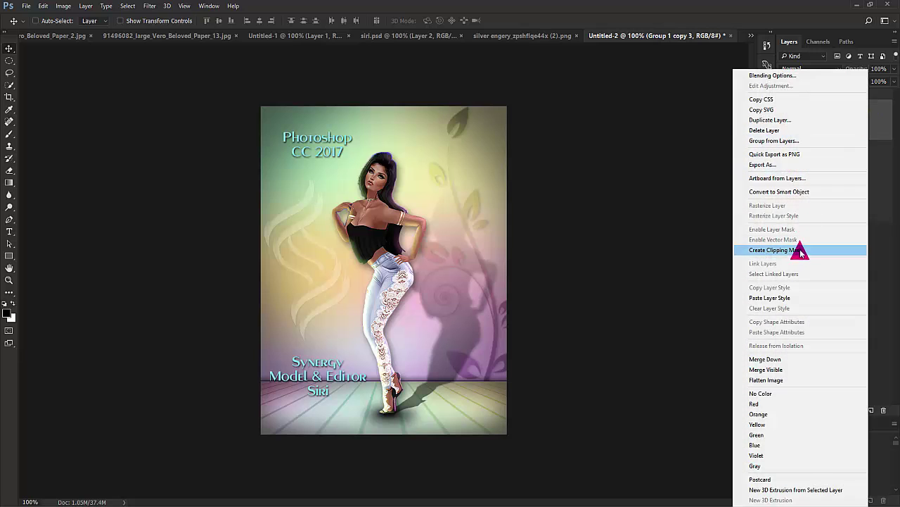
left_click(800, 195)
right_click(875, 155)
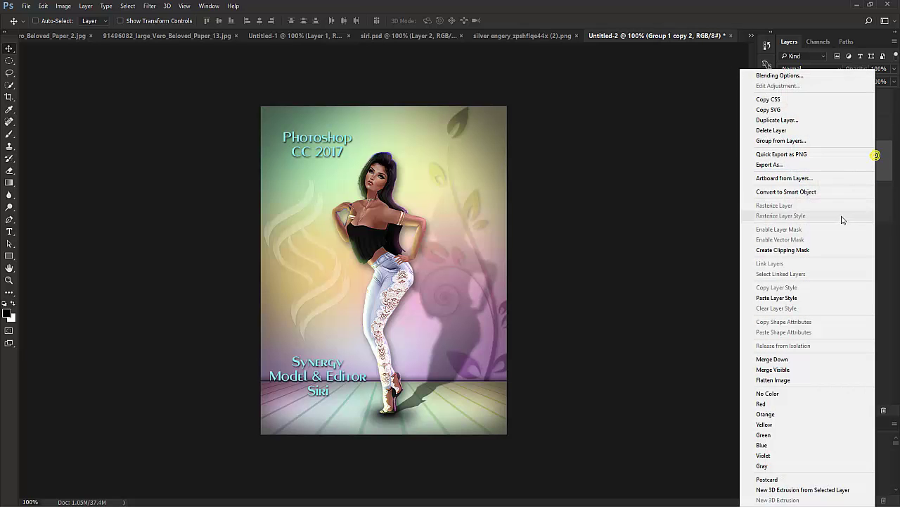
left_click(816, 193)
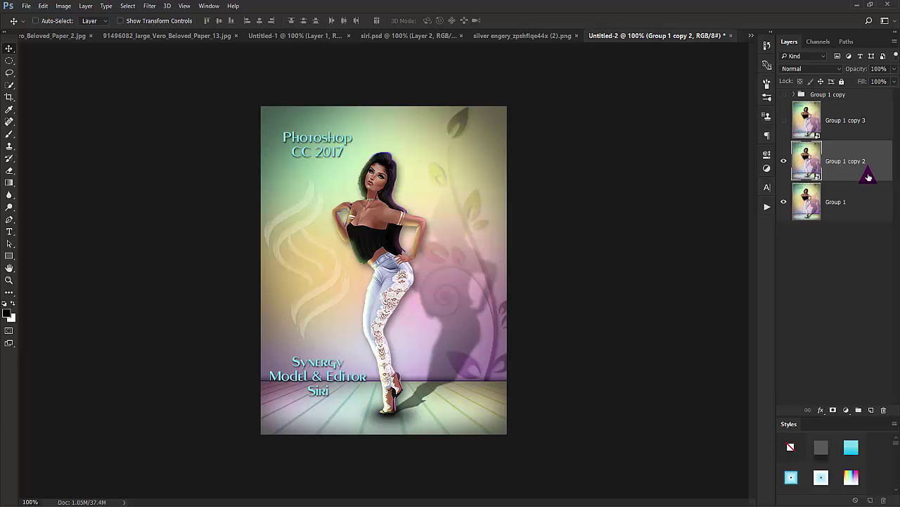
- Apply a Gaussian Blur with a 6.4-pixel radius to Group 1 copy 2
left_click(149, 6)
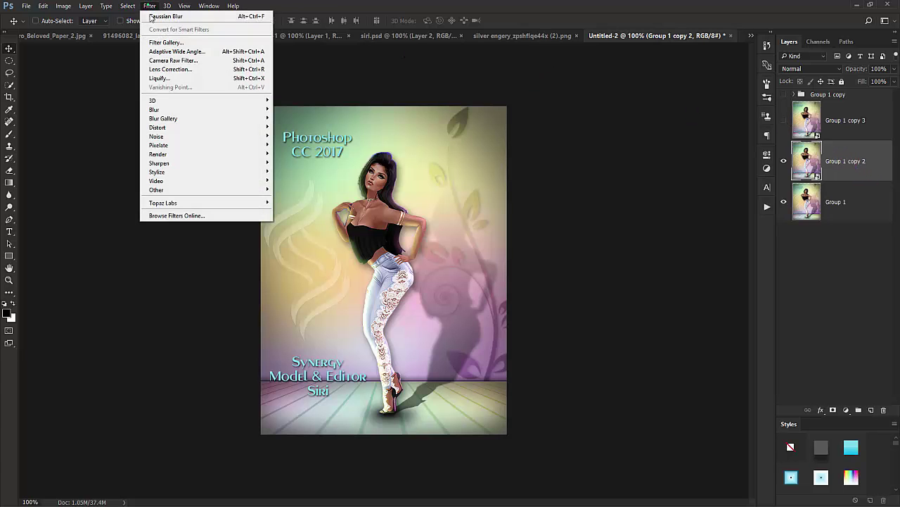
mouse_move(159, 111)
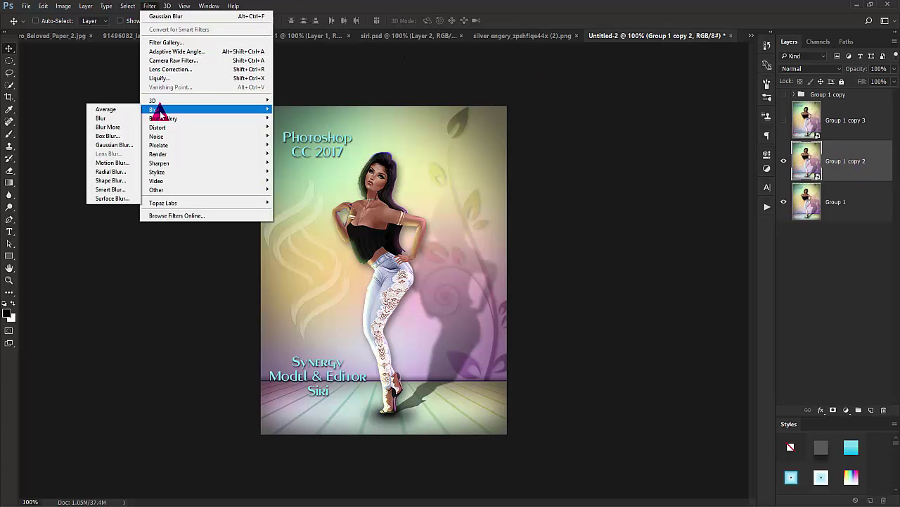
left_click(111, 144)
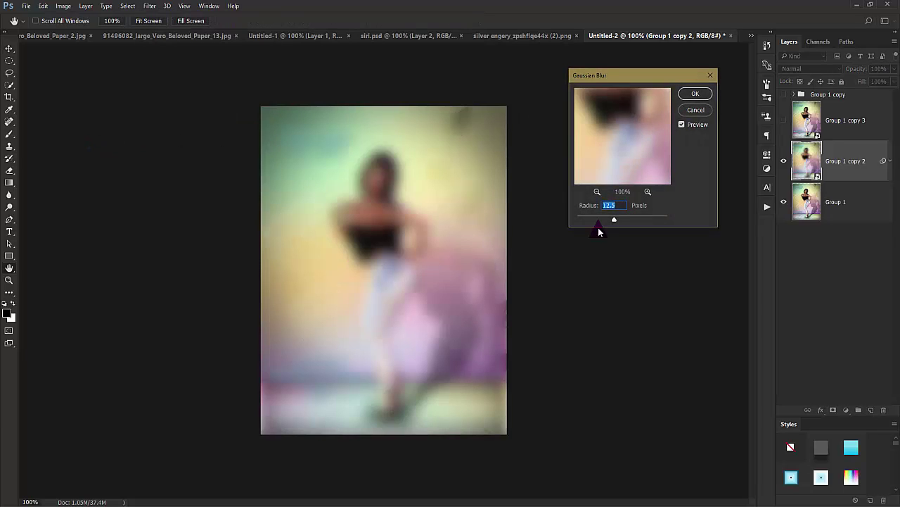
left_click_drag(605, 219, 603, 216)
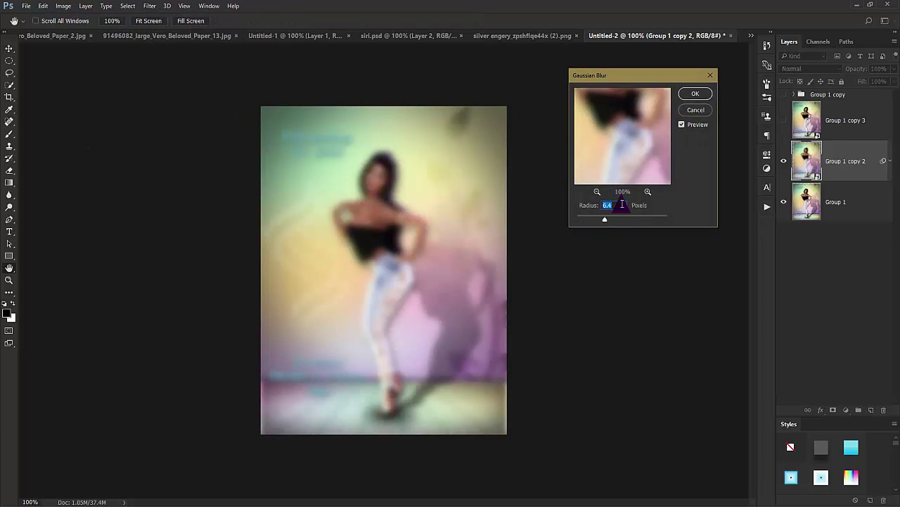
left_click(704, 94)
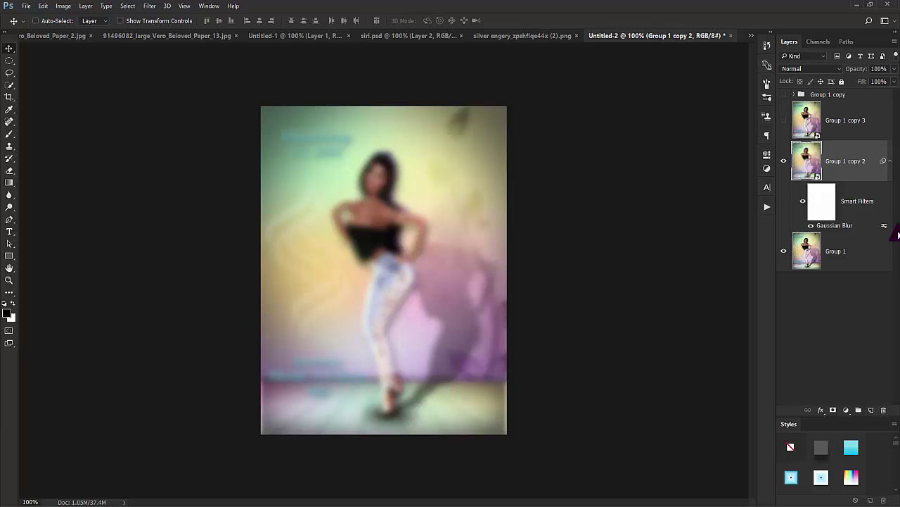
- Show Group 1 copy 3 and apply a High Pass filter with a 1.1-pixel radius to it
left_click(852, 105)
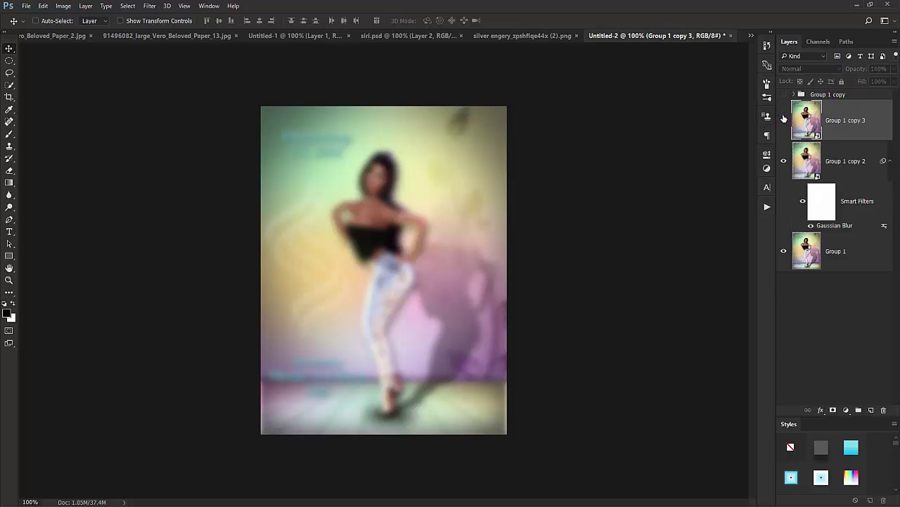
left_click(783, 119)
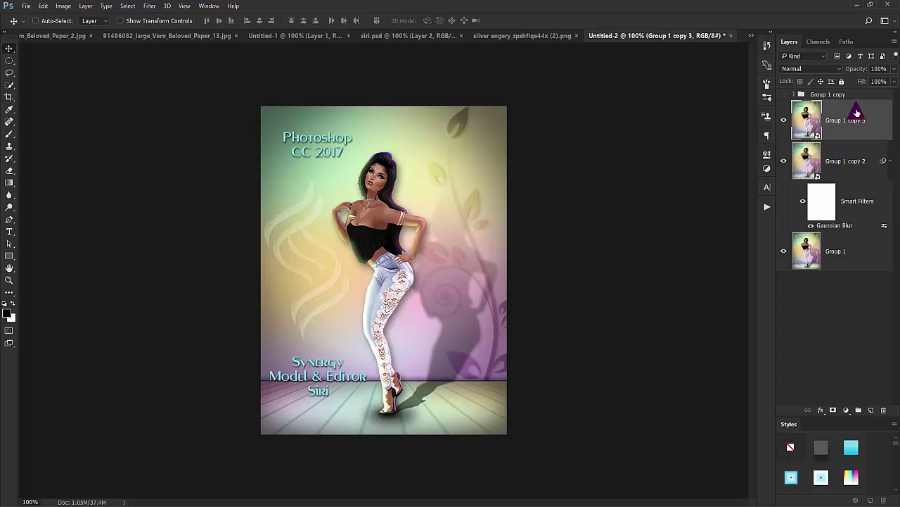
left_click(155, 7)
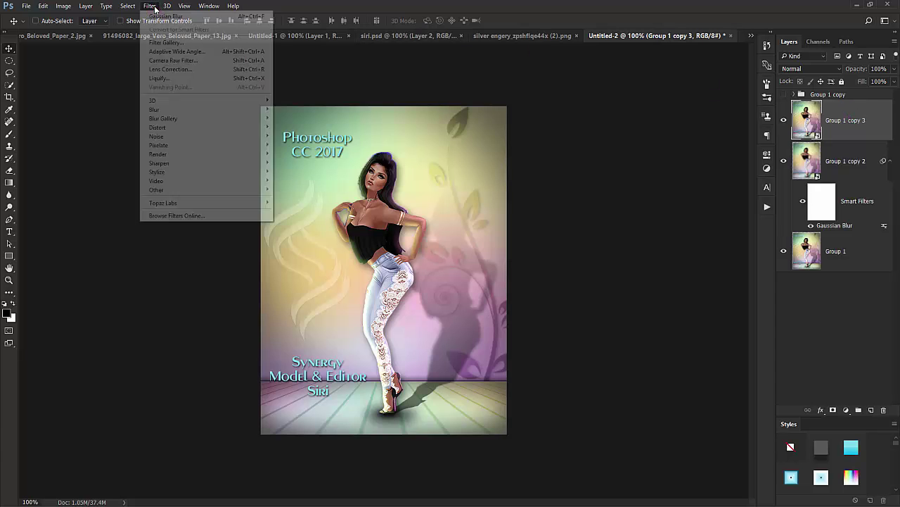
mouse_move(166, 189)
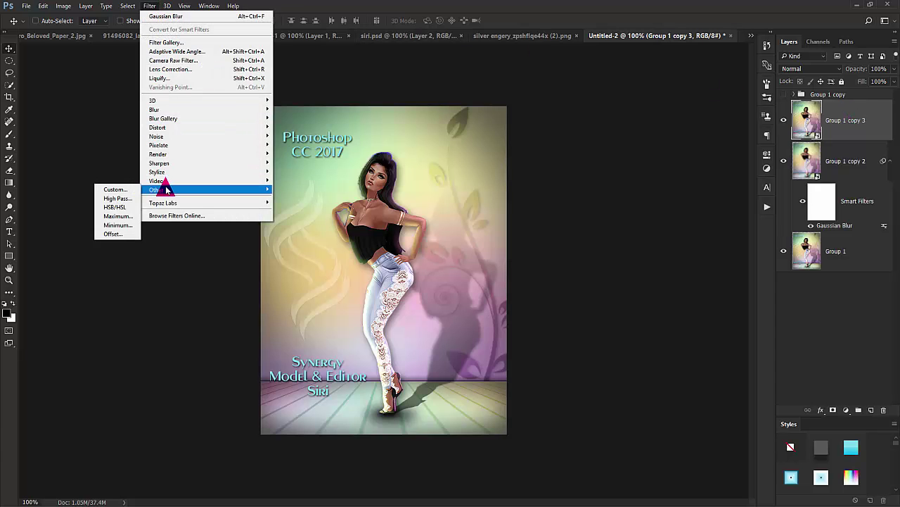
left_click(121, 197)
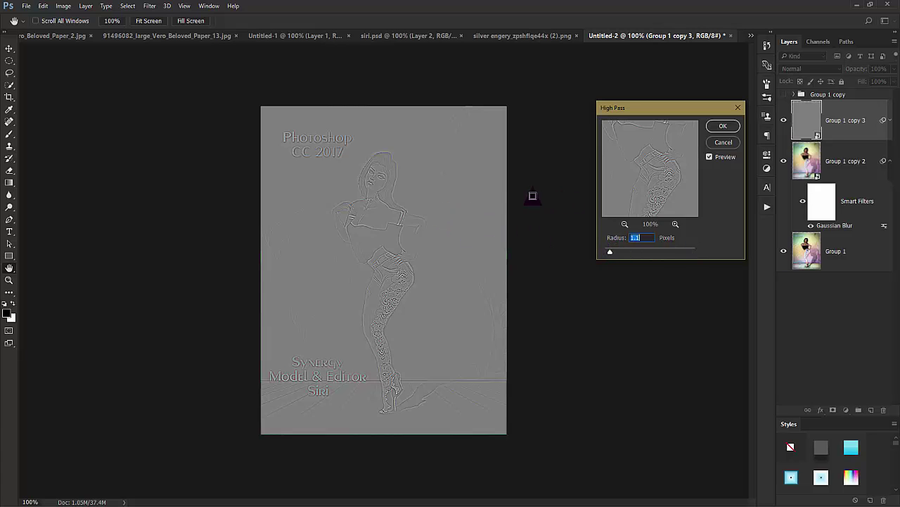
left_click(722, 126)
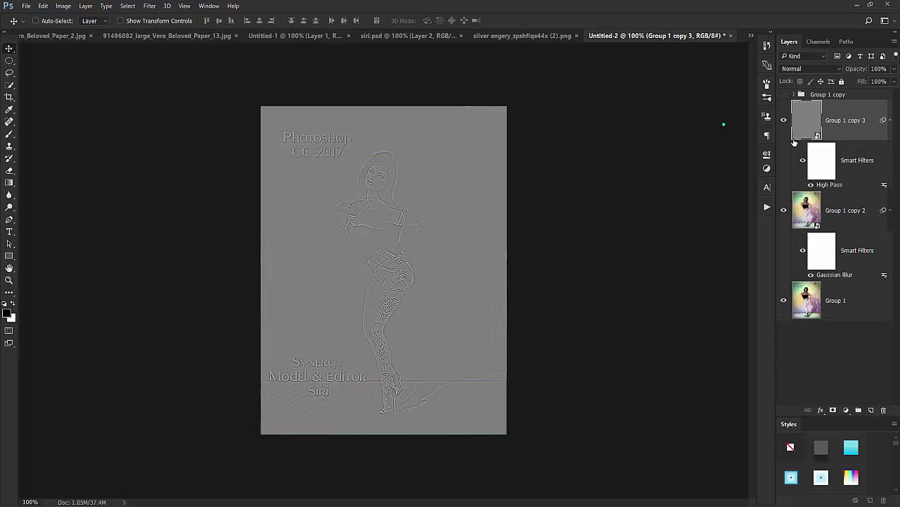
- Set the blending mode of the High Pass smart filter on Group 1 copy 3 to Linear Light
double_click(884, 185)
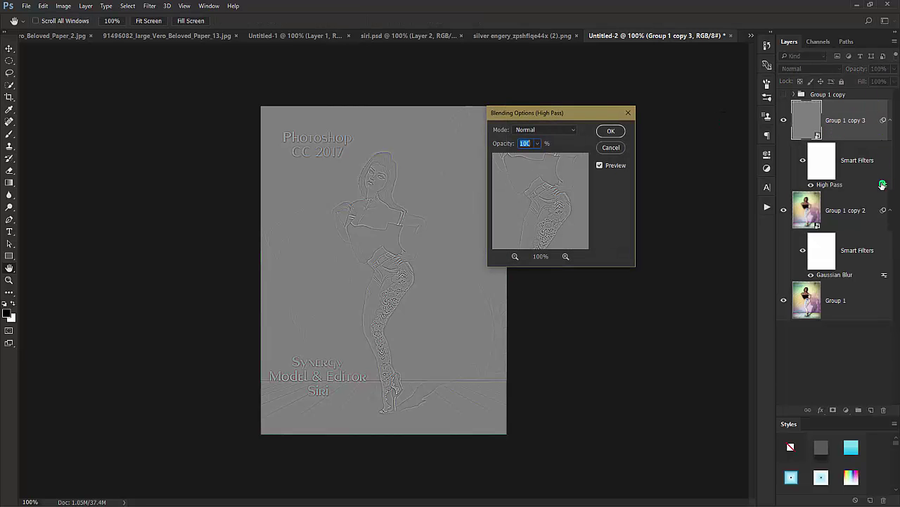
left_click(565, 128)
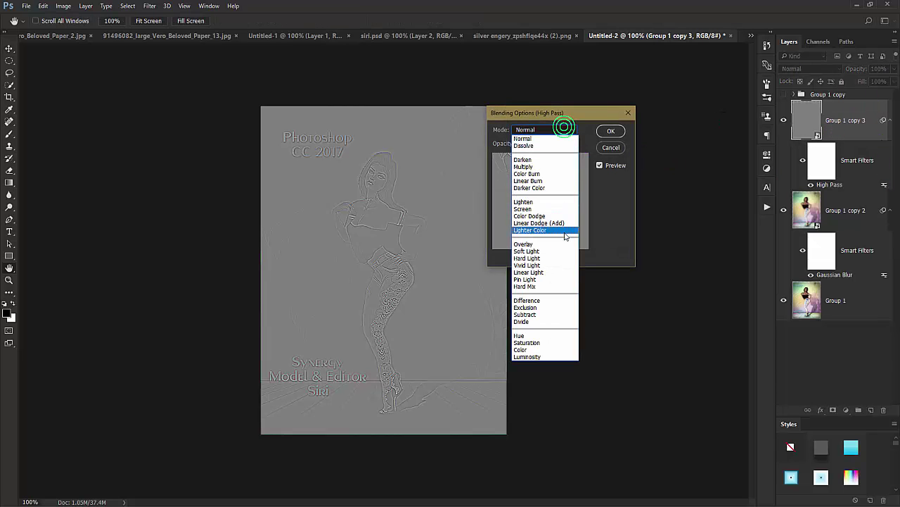
left_click(545, 272)
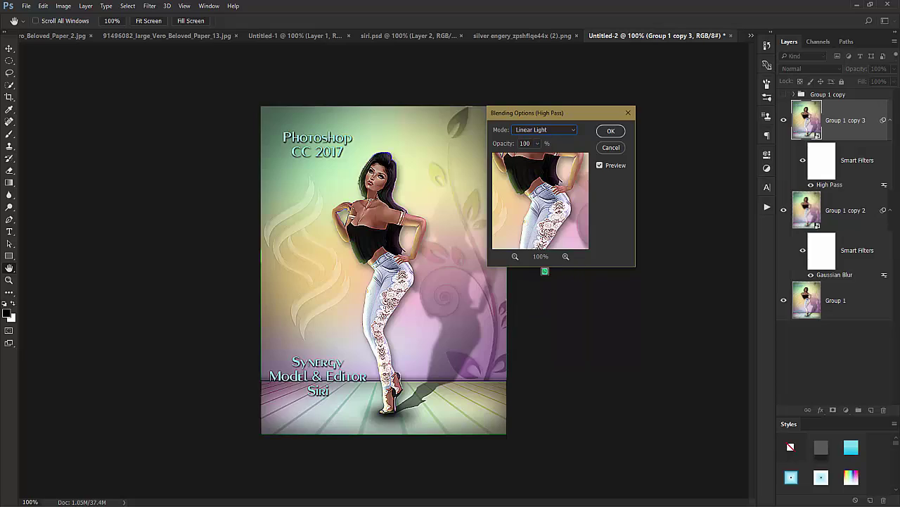
left_click(615, 132)
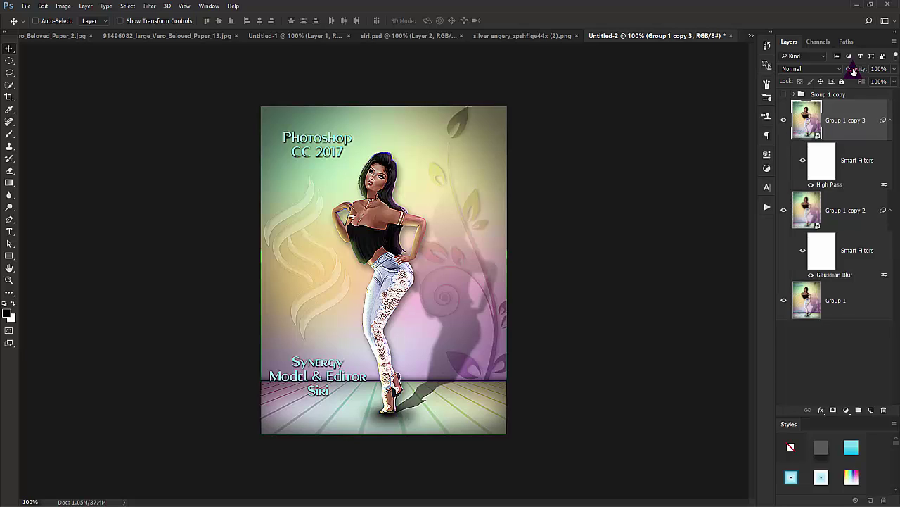
- Lower the opacity of the Group 1 copy 3 layer to 60%
left_click_drag(853, 70, 851, 71)
left_click_drag(846, 70, 835, 69)
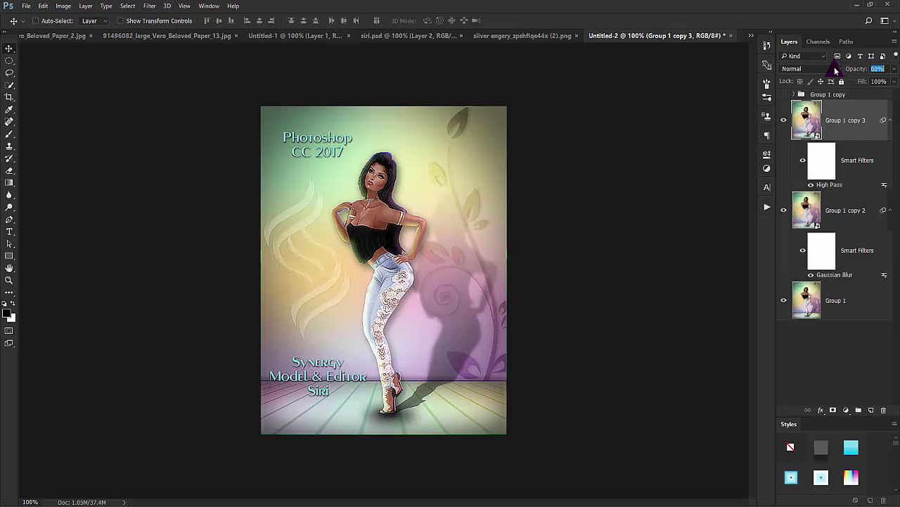
left_click_drag(836, 71, 837, 83)
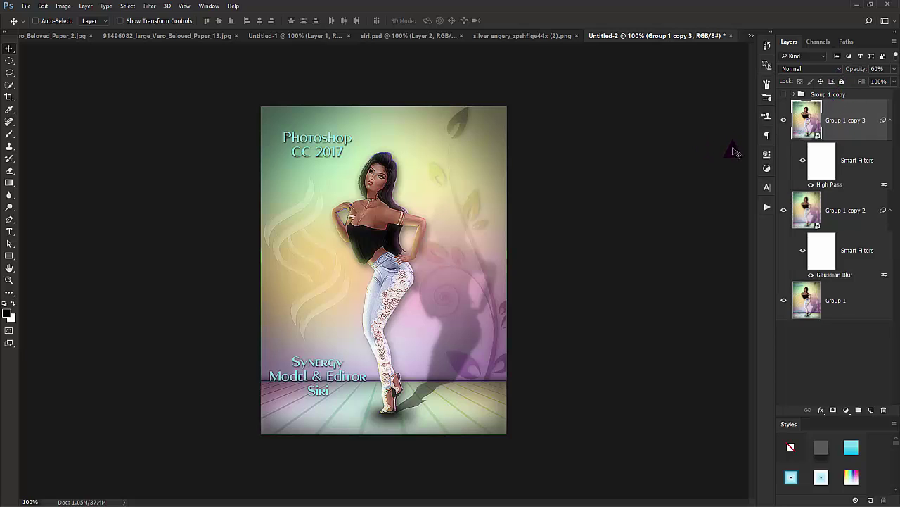